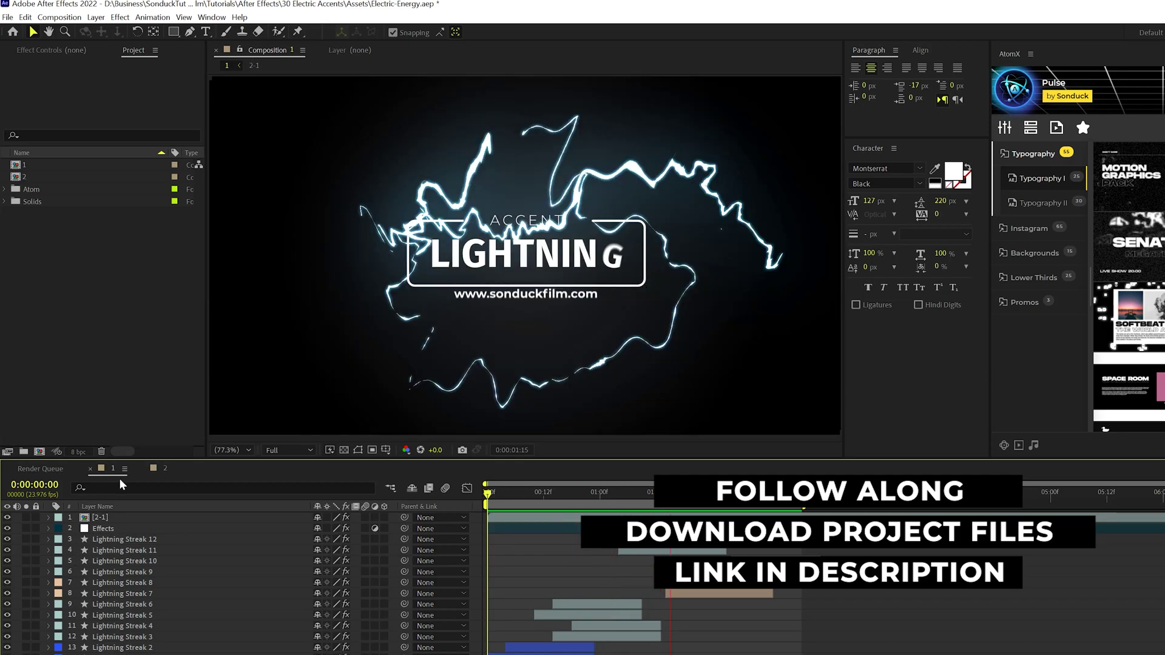
Open composition 2 and preview its title animation
{"action": "left_click", "coordinate": [160, 469]}
{"action": "key", "text": "space"}
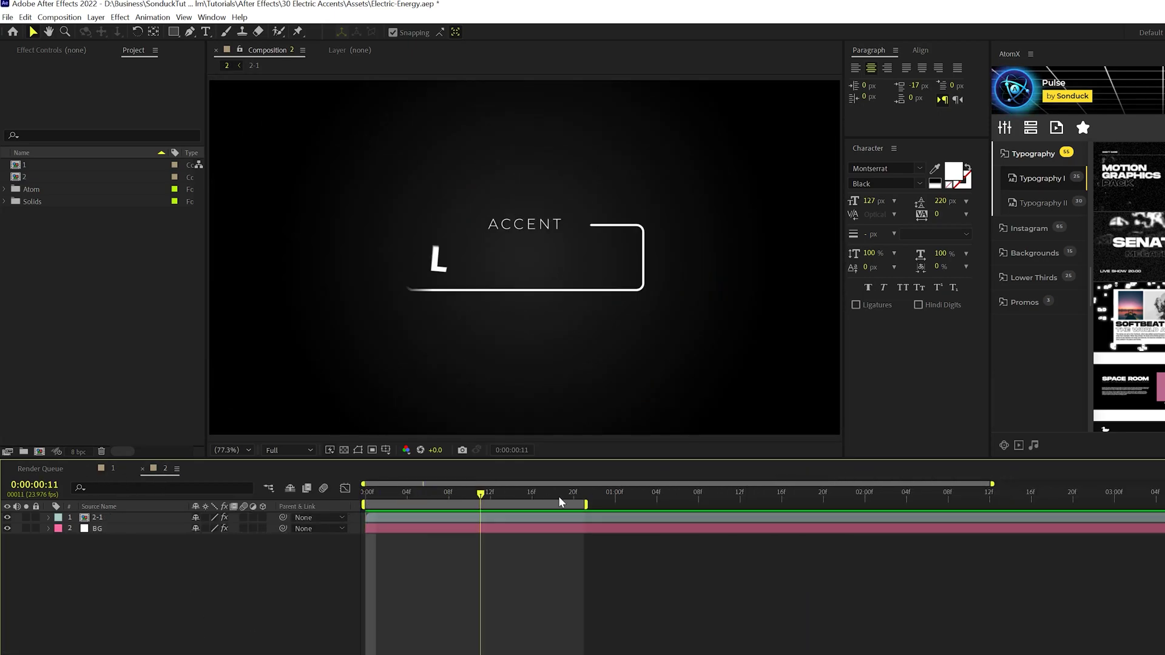
{"action": "key", "text": "space"}
Set up the Pen tool with no fill and a solid color stroke
{"action": "left_click", "coordinate": [191, 35]}
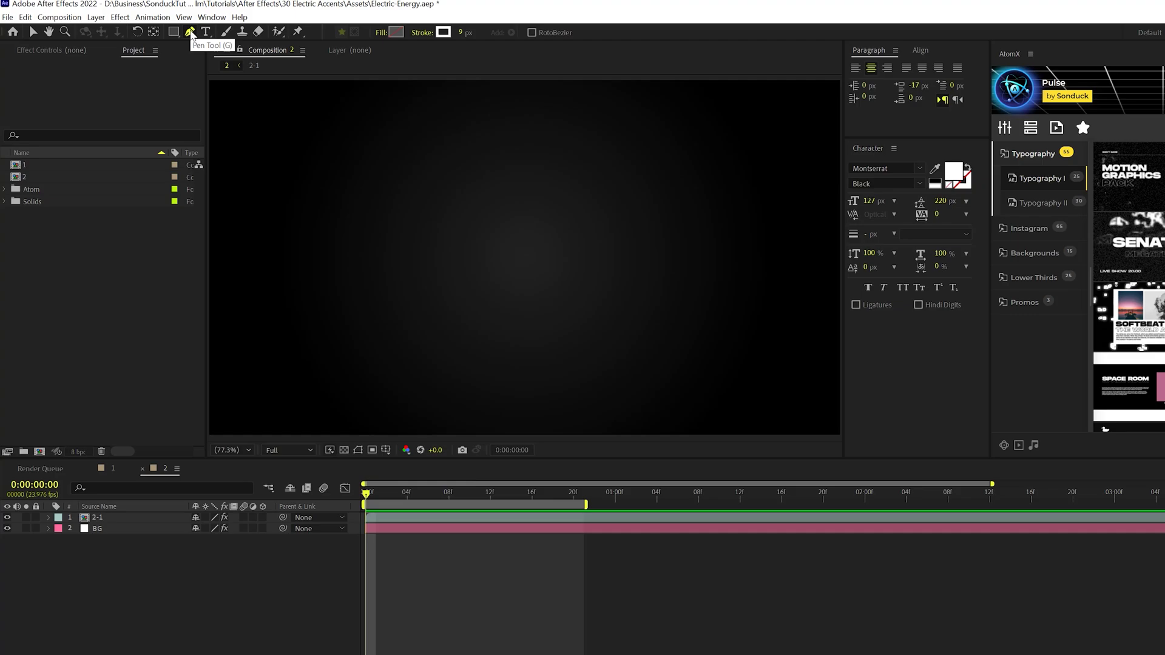
{"action": "left_click", "coordinate": [381, 32]}
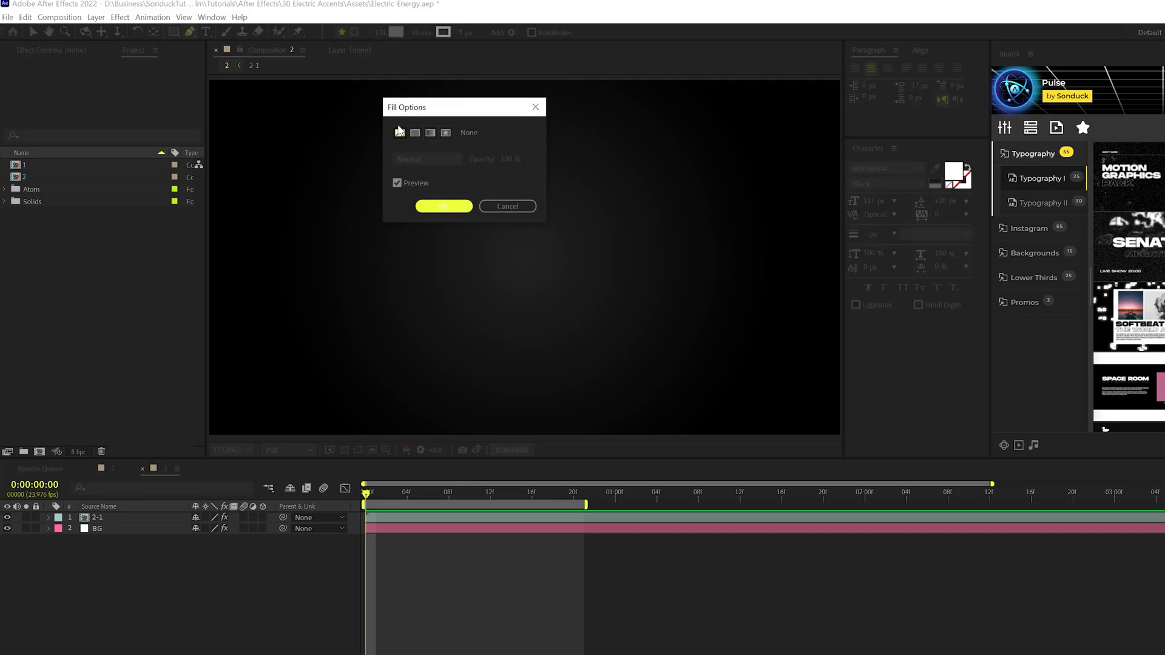
{"action": "left_click", "coordinate": [443, 206]}
{"action": "left_click", "coordinate": [421, 32]}
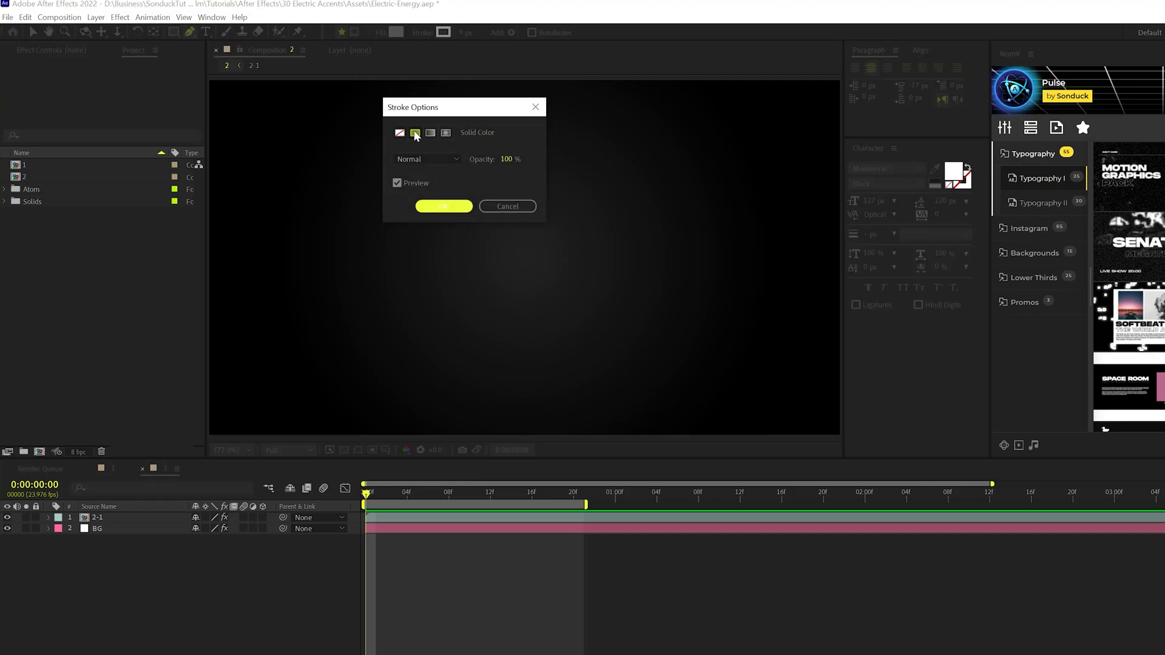
{"action": "left_click", "coordinate": [452, 206]}
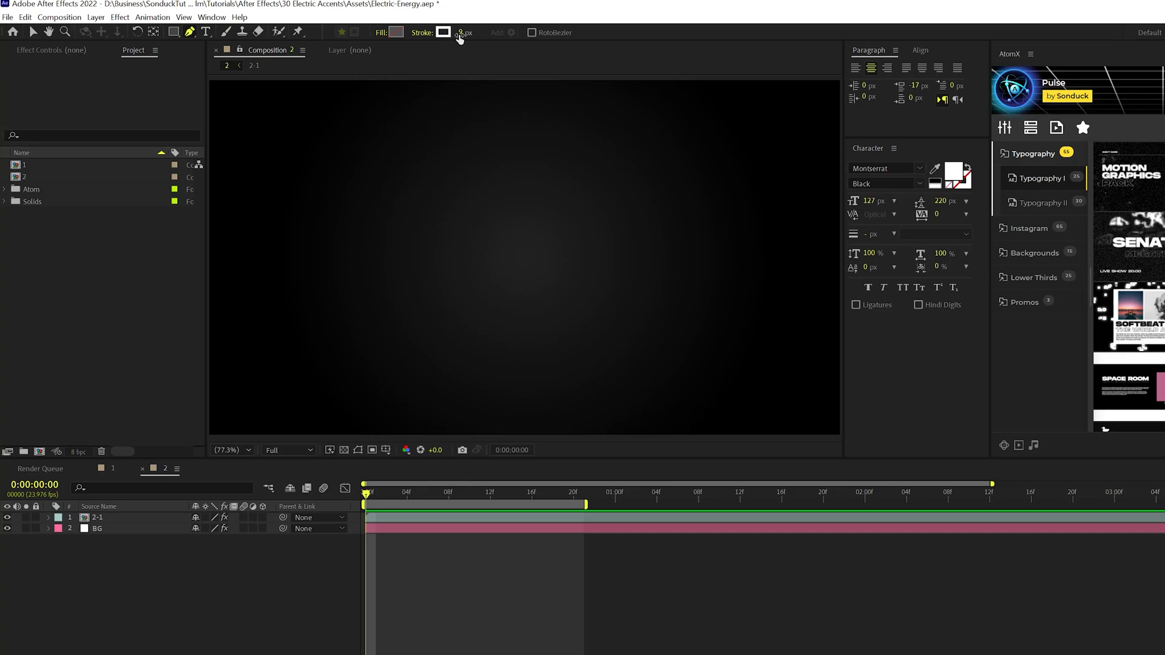
Draw an open, five-point W-shaped zigzag path across the width of the composition
{"action": "scroll", "coordinate": [413, 307], "scroll_direction": "down", "scroll_amount": 1}
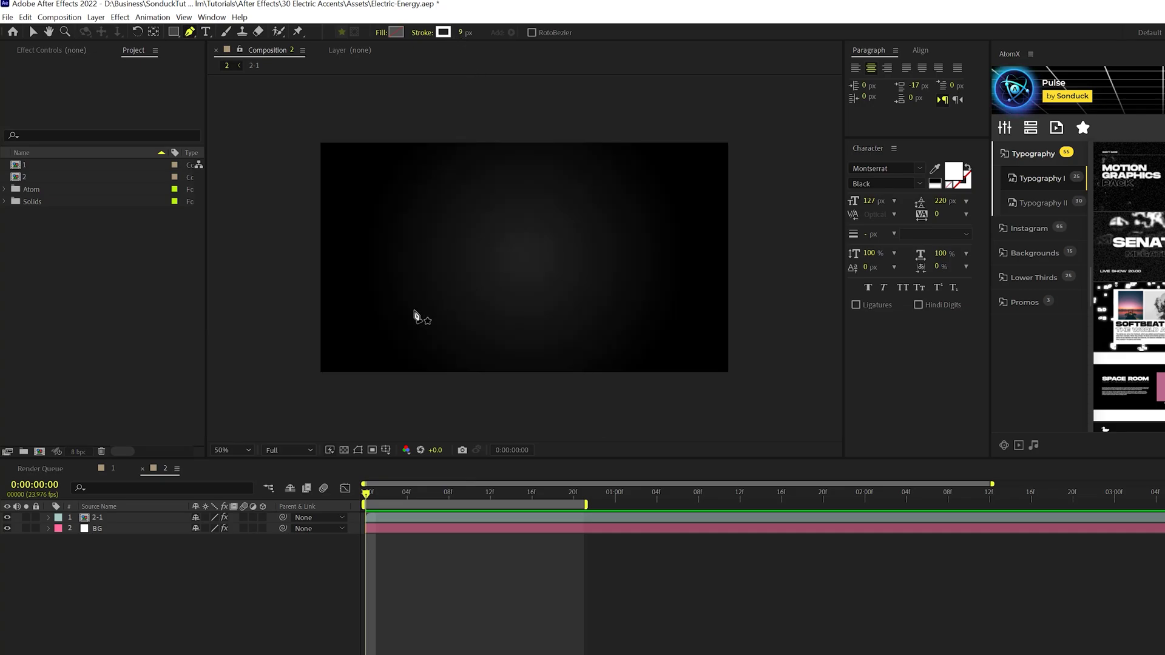
{"action": "left_click", "coordinate": [374, 246]}
{"action": "left_click", "coordinate": [437, 325]}
{"action": "left_click", "coordinate": [555, 256]}
{"action": "left_click", "coordinate": [682, 230]}
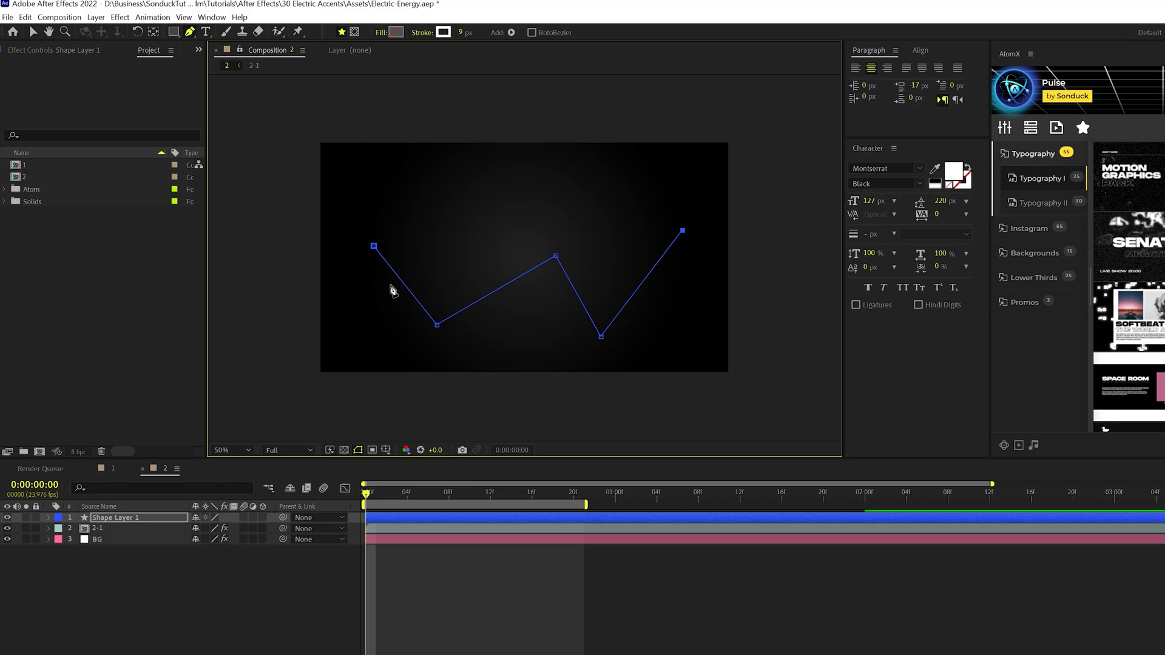
Add Trim Paths to the new shape layer
{"action": "left_click", "coordinate": [49, 519]}
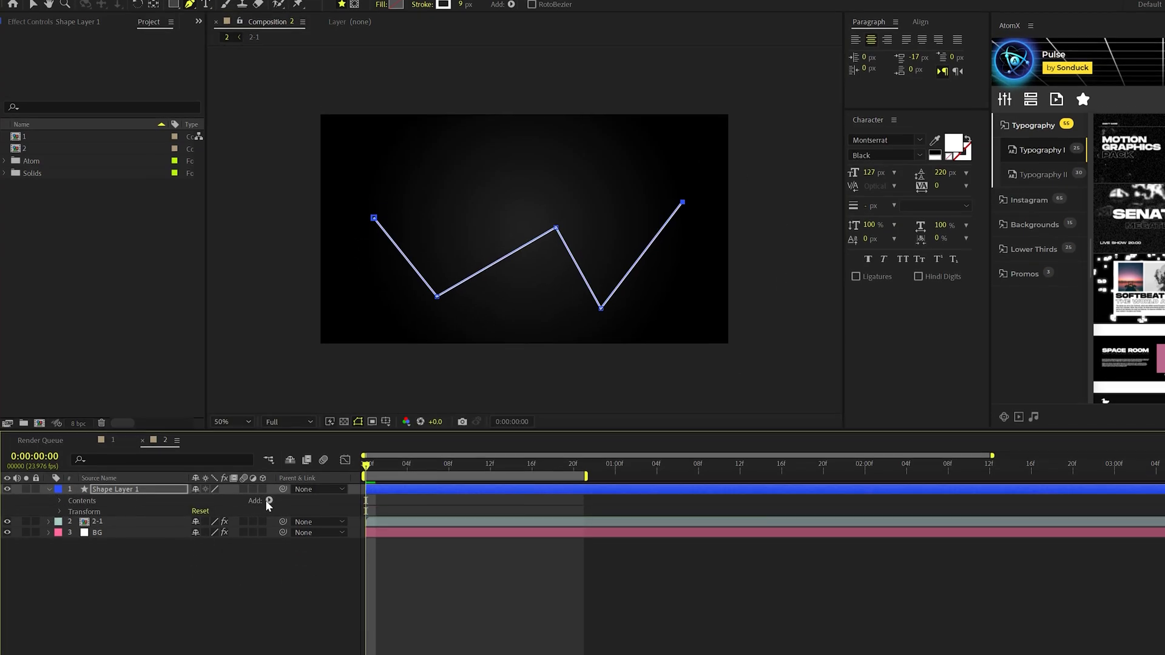
{"action": "left_click", "coordinate": [268, 529]}
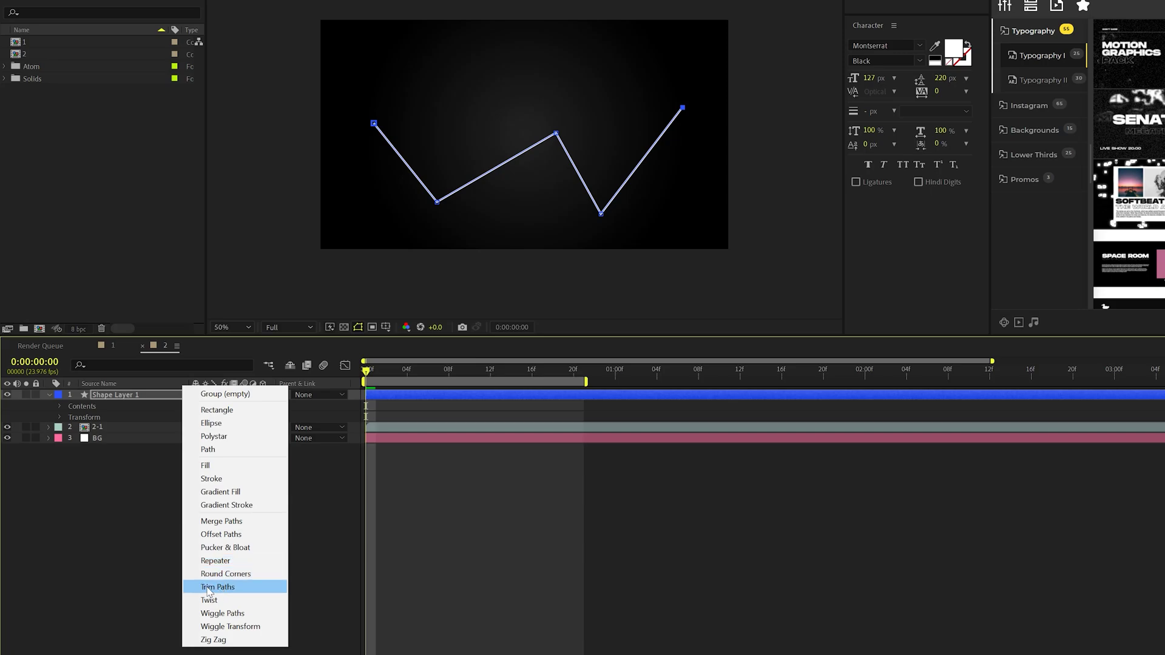
{"action": "left_click", "coordinate": [228, 587]}
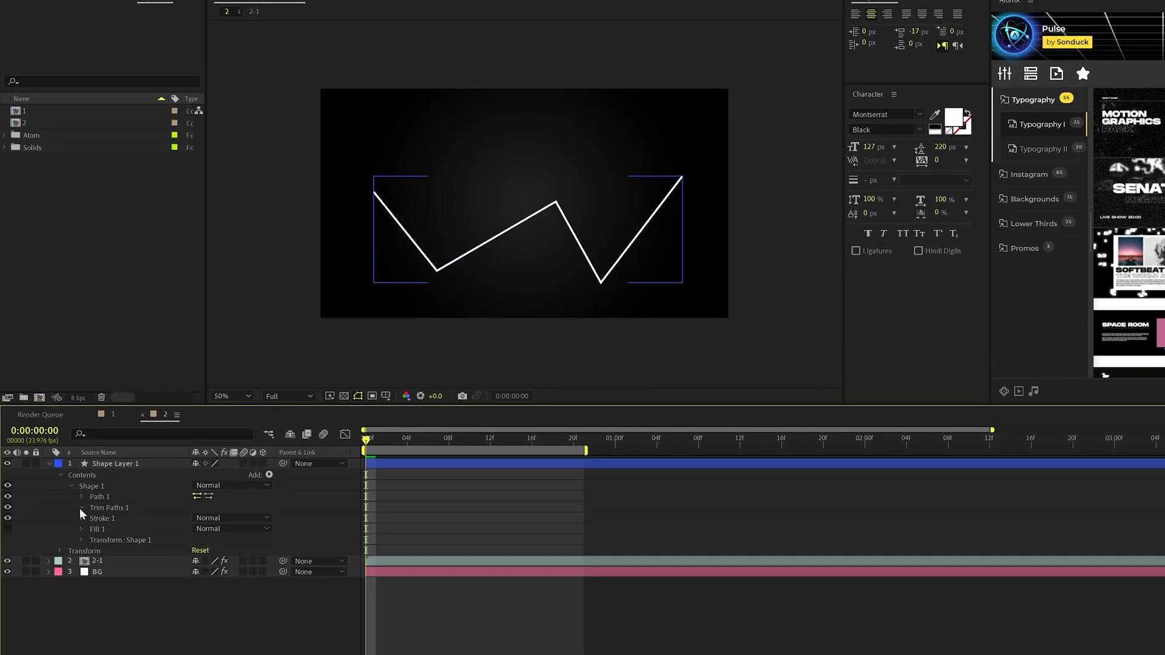
Keyframe the Trim Paths End value from 0% at frame 0 to 100% at frame 17
{"action": "left_click", "coordinate": [82, 508]}
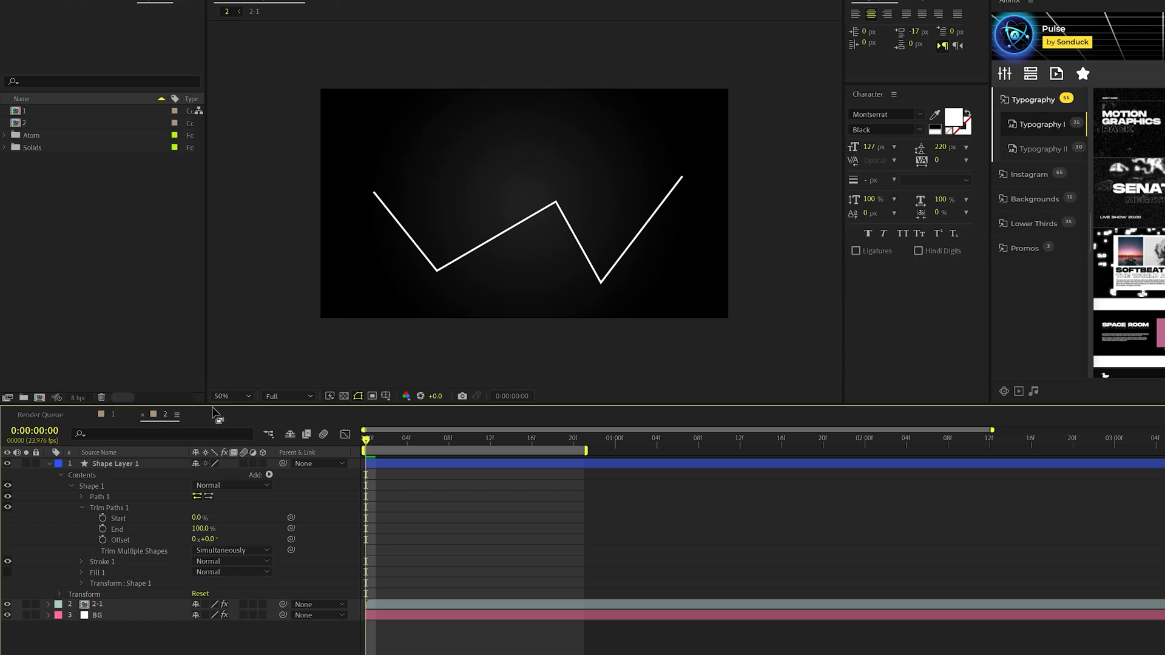
{"action": "key", "text": "shift+slash"}
{"action": "left_click", "coordinate": [104, 527]}
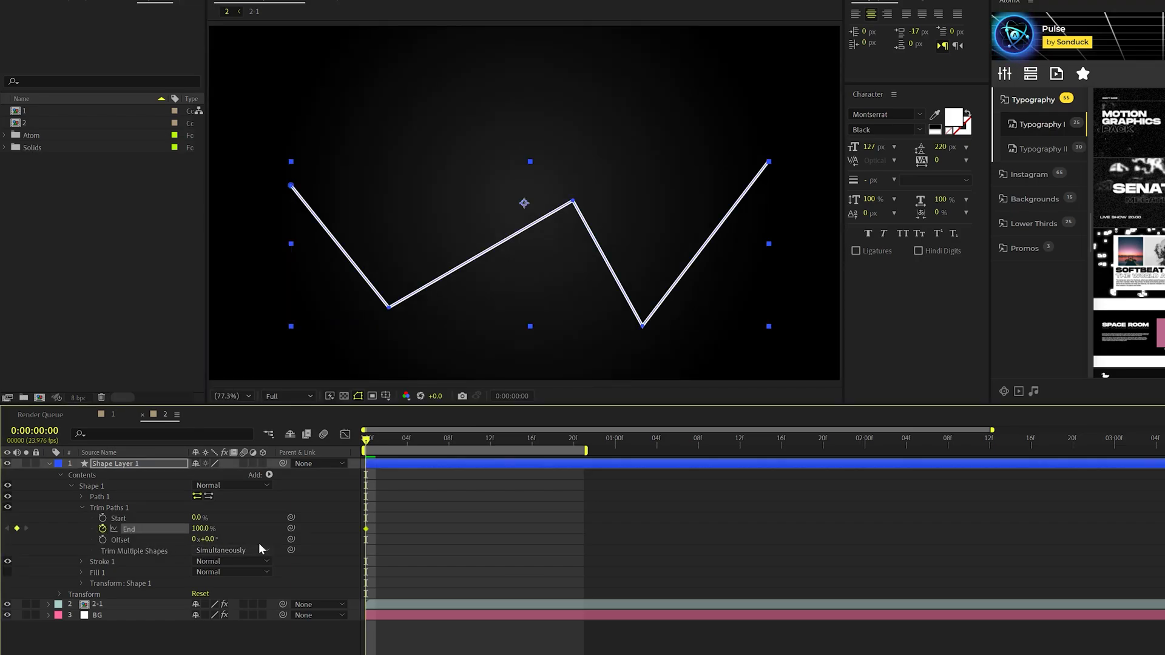
{"action": "left_click_drag", "start_coordinate": [483, 536], "coordinate": [557, 536]}
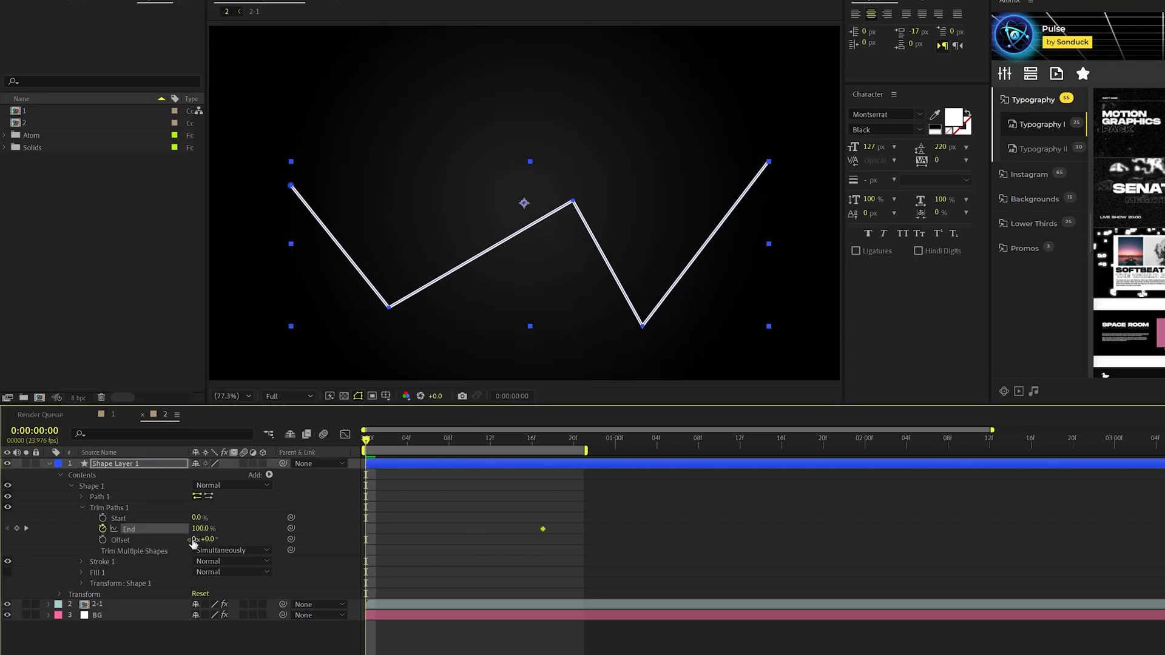
{"action": "left_click_drag", "start_coordinate": [204, 531], "coordinate": [112, 529]}
{"action": "key", "text": "F2"}
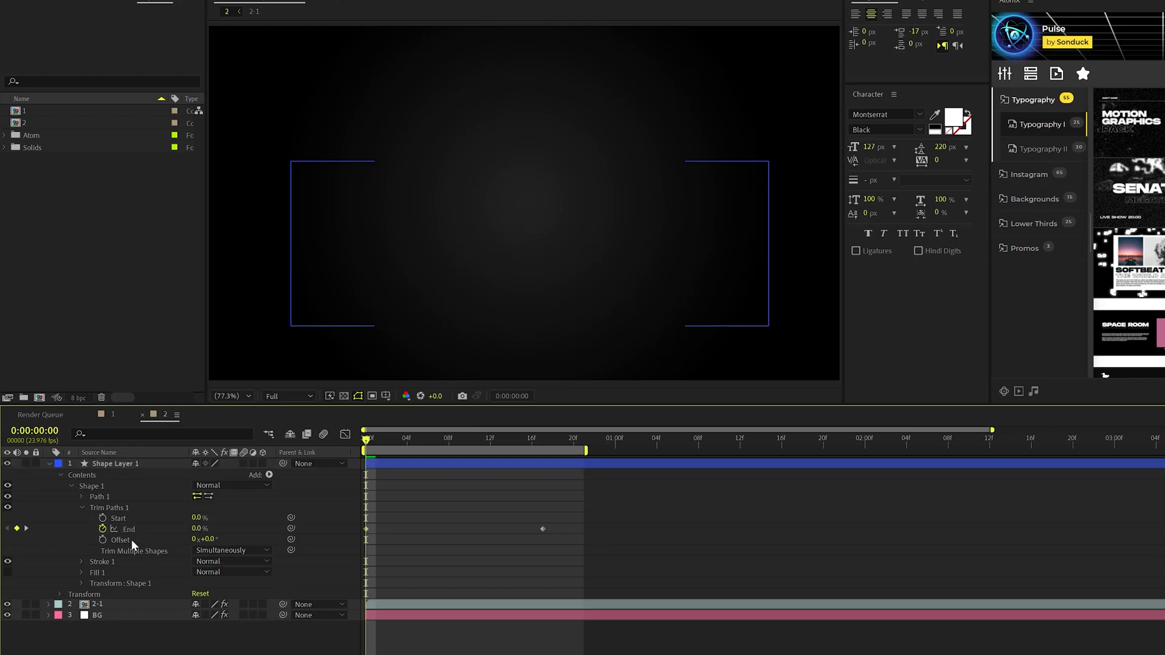
Keyframe the Trim Paths Start value from 0% at frame 4 to 100% at frame 20
{"action": "mouse_move", "coordinate": [366, 438]}
{"action": "left_mouse_down"}
{"action": "mouse_move", "coordinate": [418, 438]}
{"action": "mouse_move", "coordinate": [407, 438]}
{"action": "left_mouse_up"}
{"action": "left_click", "coordinate": [103, 518]}
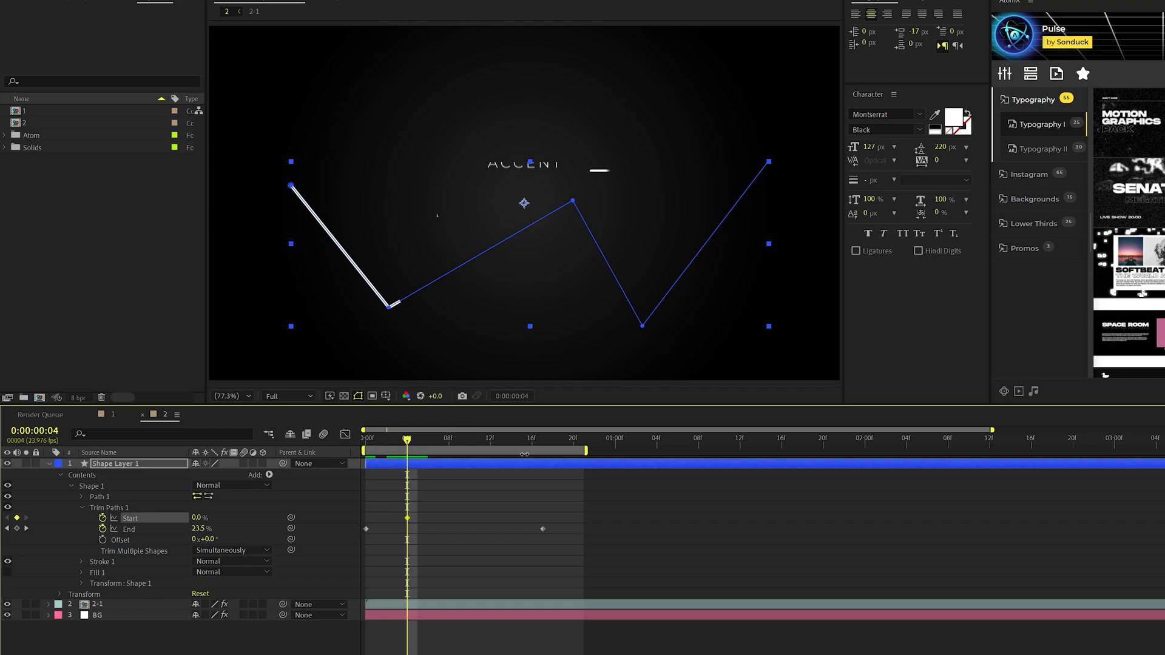
{"action": "left_click_drag", "start_coordinate": [521, 447], "coordinate": [578, 449]}
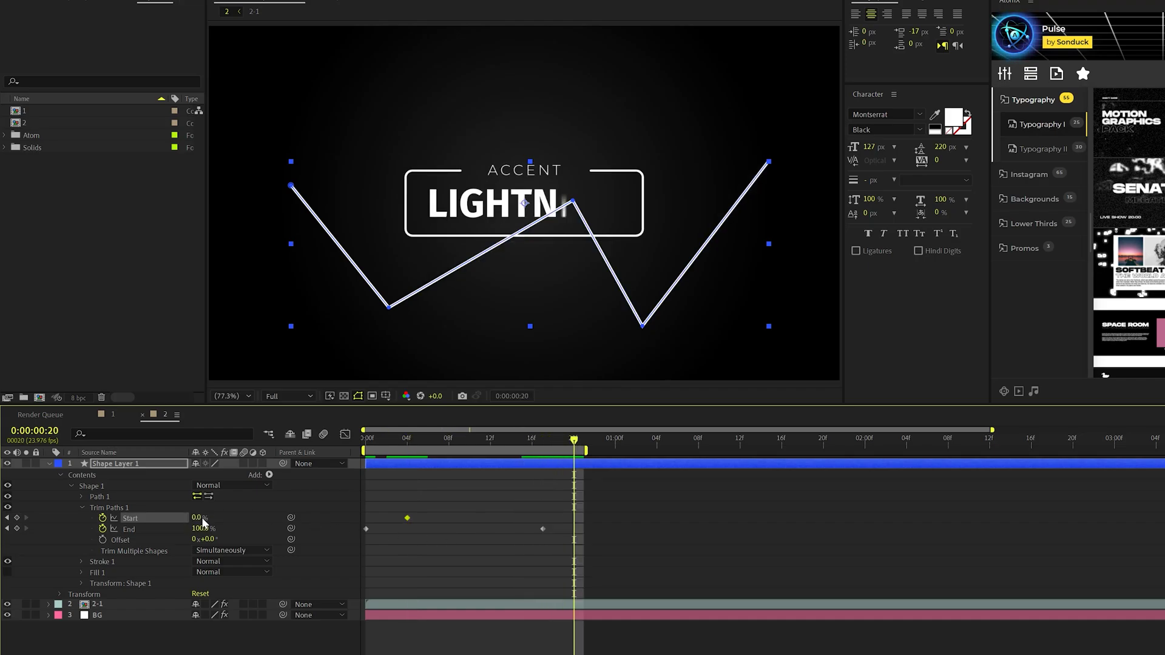
{"action": "left_click_drag", "start_coordinate": [197, 521], "coordinate": [558, 527]}
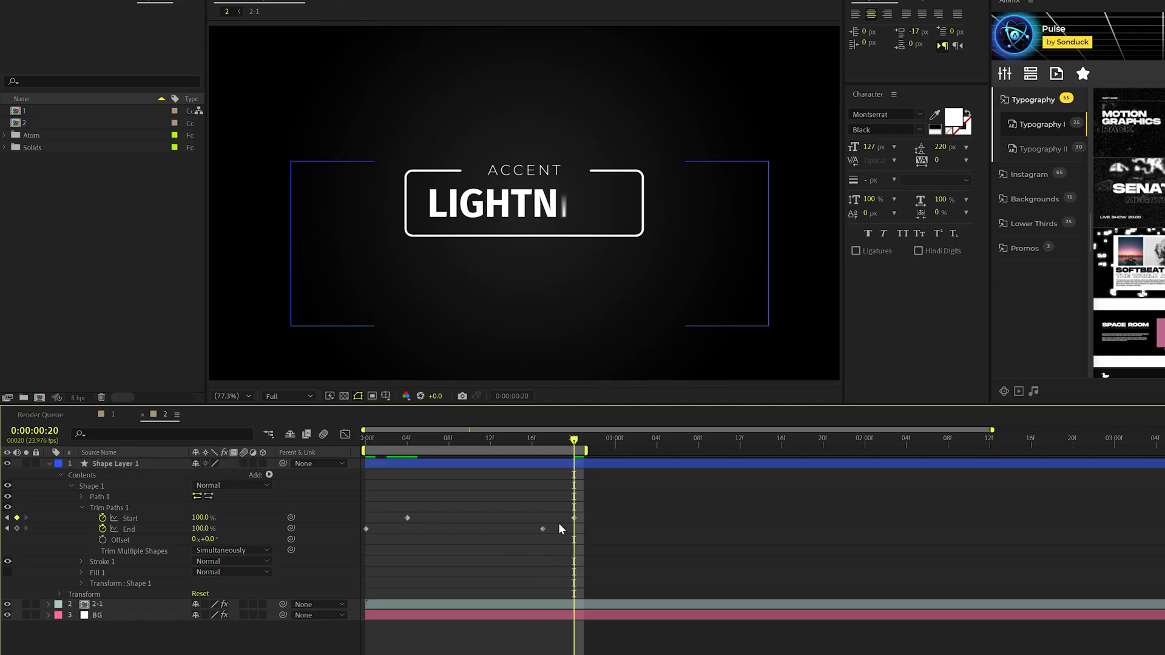
Move the last End keyframe to frame 13 and the last Start keyframe to frame 17, applying Easy Ease to all four keyframes
{"action": "left_click_drag", "start_coordinate": [543, 529], "coordinate": [500, 529]}
{"action": "left_click", "coordinate": [532, 508]}
{"action": "left_click_drag", "start_coordinate": [574, 518], "coordinate": [363, 559]}
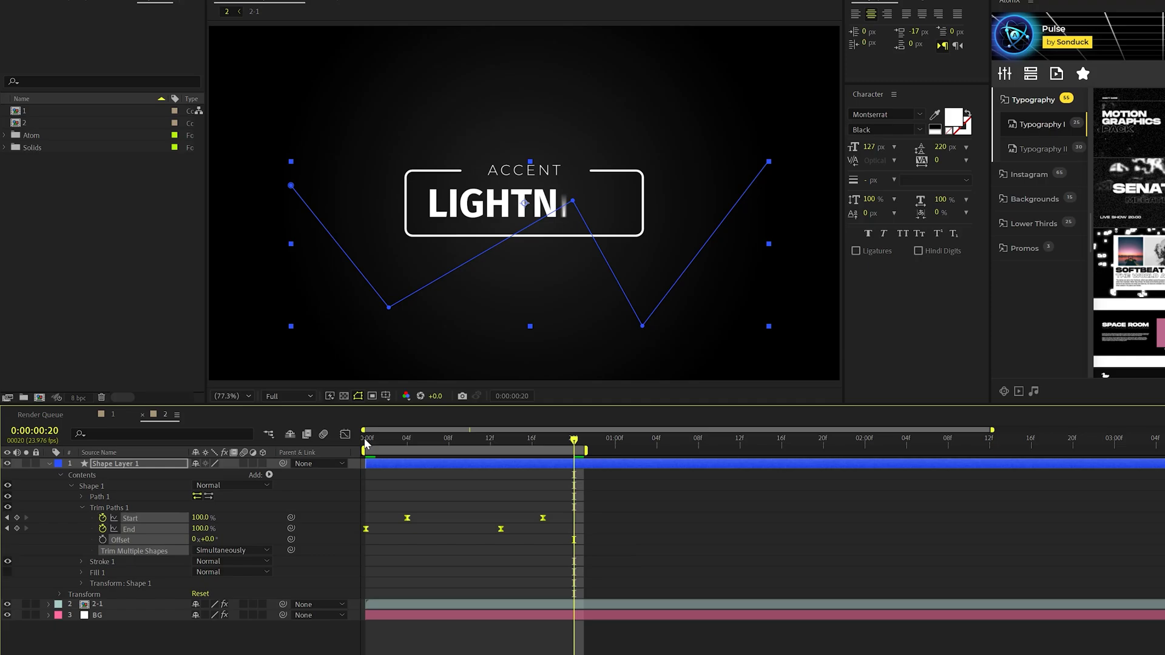
Steepen the Start and End curves in the graph editor by lengthening the easing handles of the last and first keyframes
{"action": "left_click", "coordinate": [344, 433]}
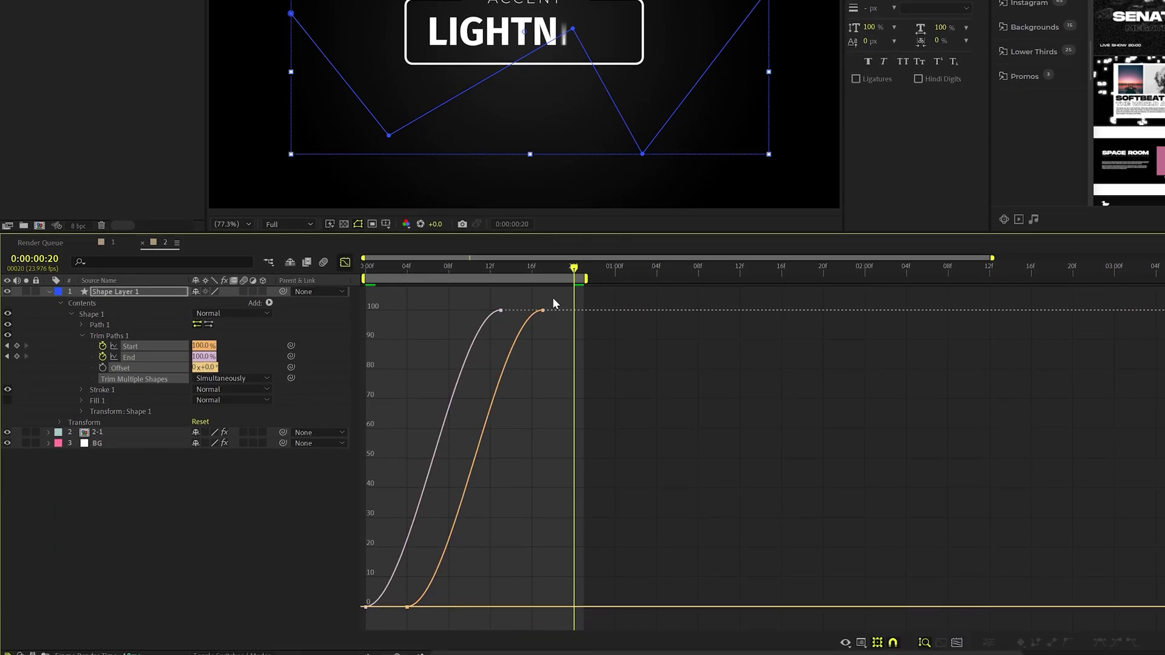
{"action": "left_click_drag", "start_coordinate": [557, 293], "coordinate": [297, 632]}
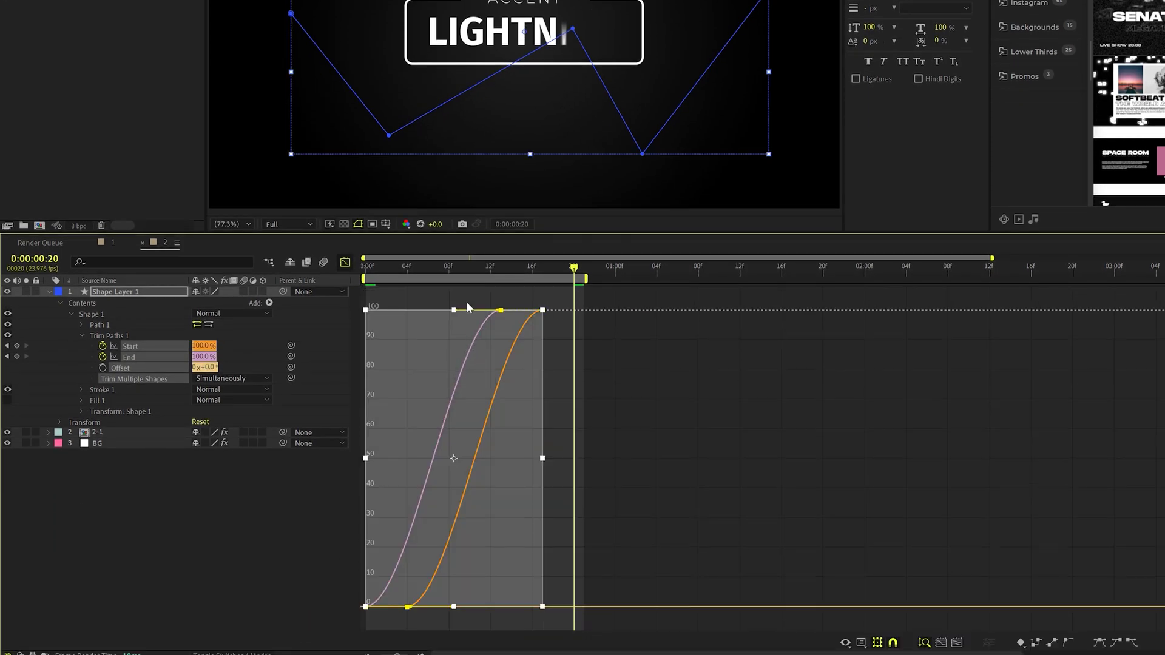
{"action": "left_click_drag", "start_coordinate": [497, 313], "coordinate": [406, 311]}
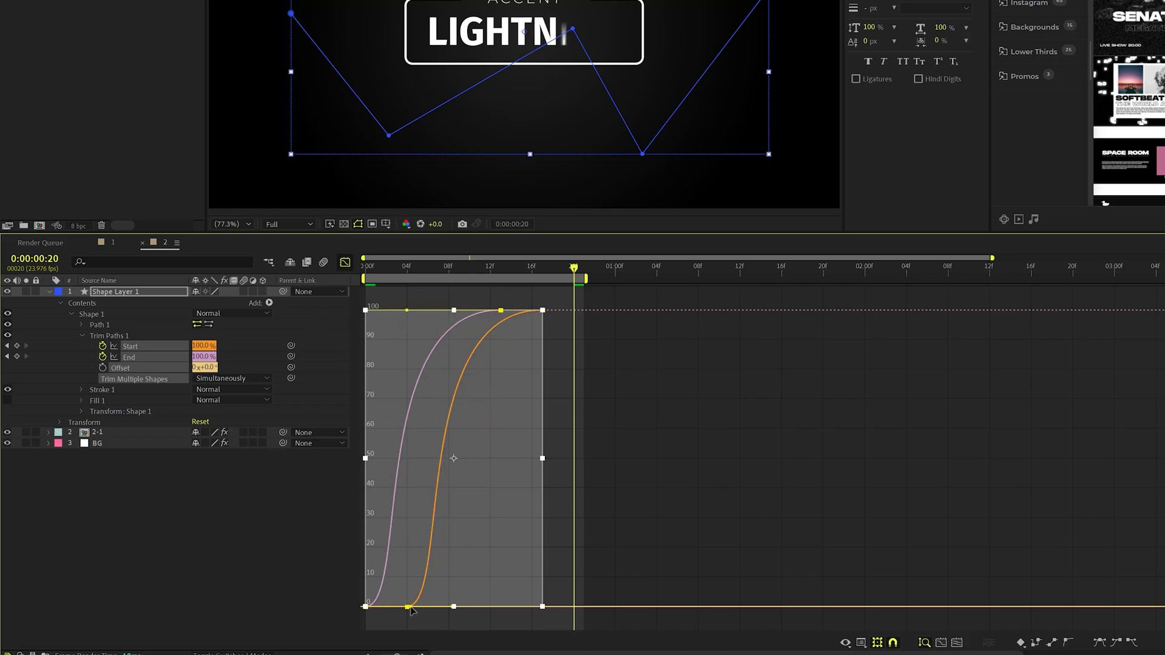
{"action": "left_click_drag", "start_coordinate": [411, 608], "coordinate": [550, 599]}
{"action": "left_click", "coordinate": [632, 471]}
{"action": "left_click", "coordinate": [345, 262]}
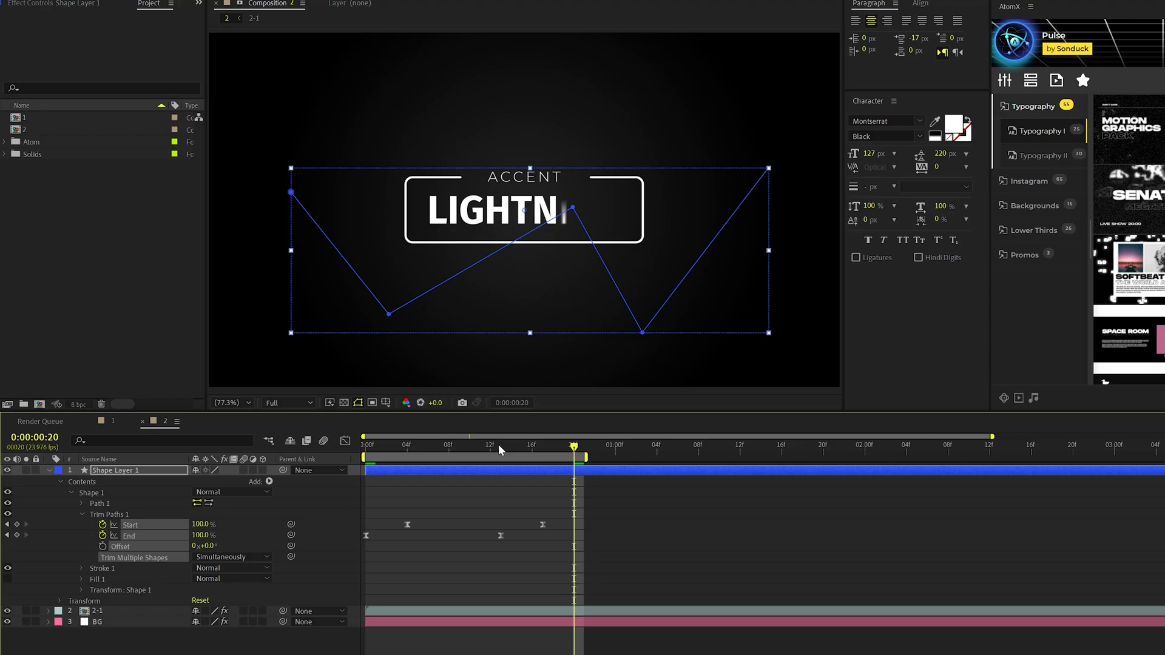
Hide the 2-1 layer and preview the zigzag line's trim animation
{"action": "key", "text": "space"}
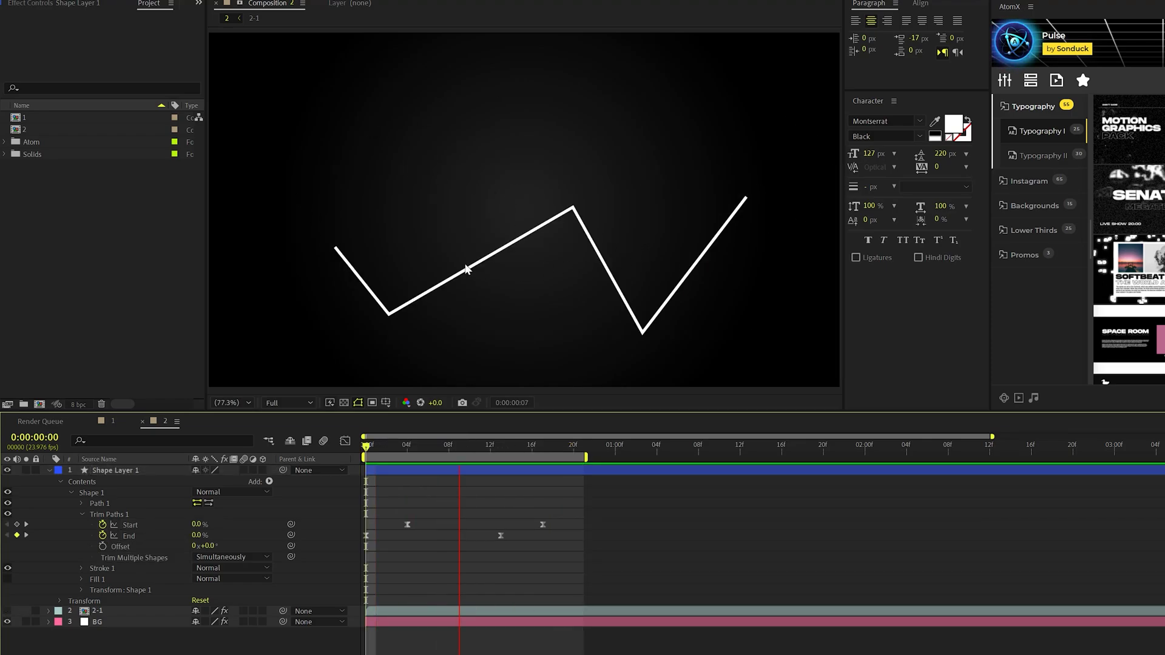
{"action": "key", "text": "space"}
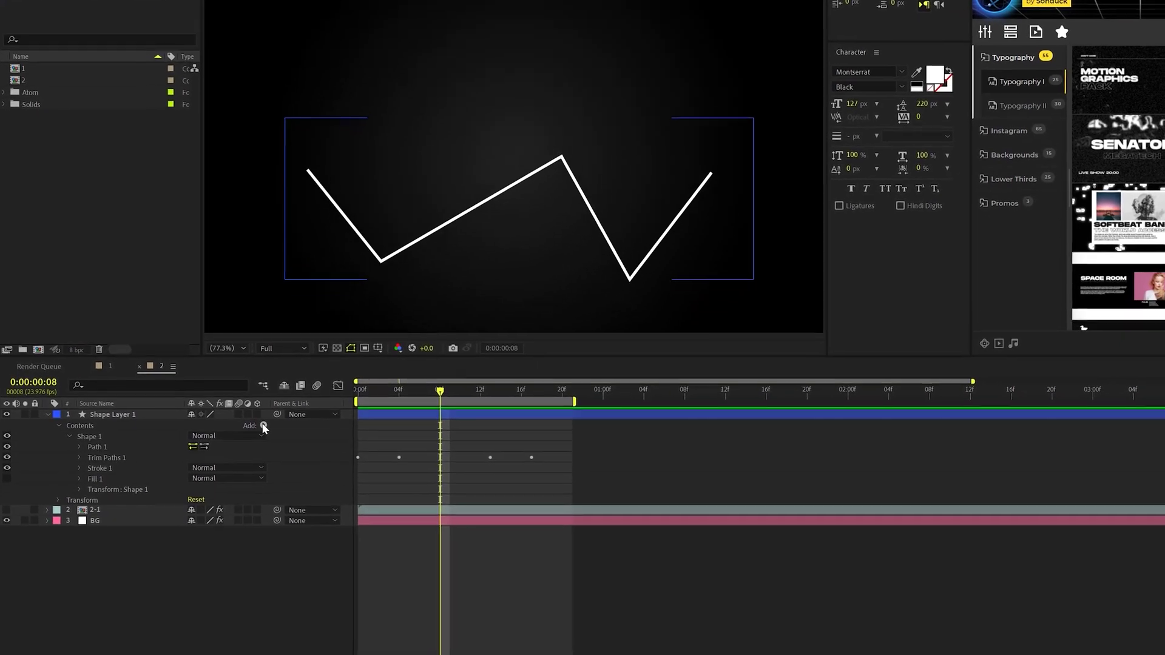
Add Wiggle Paths to Shape Layer 1 and expand its settings
{"action": "left_click", "coordinate": [248, 478]}
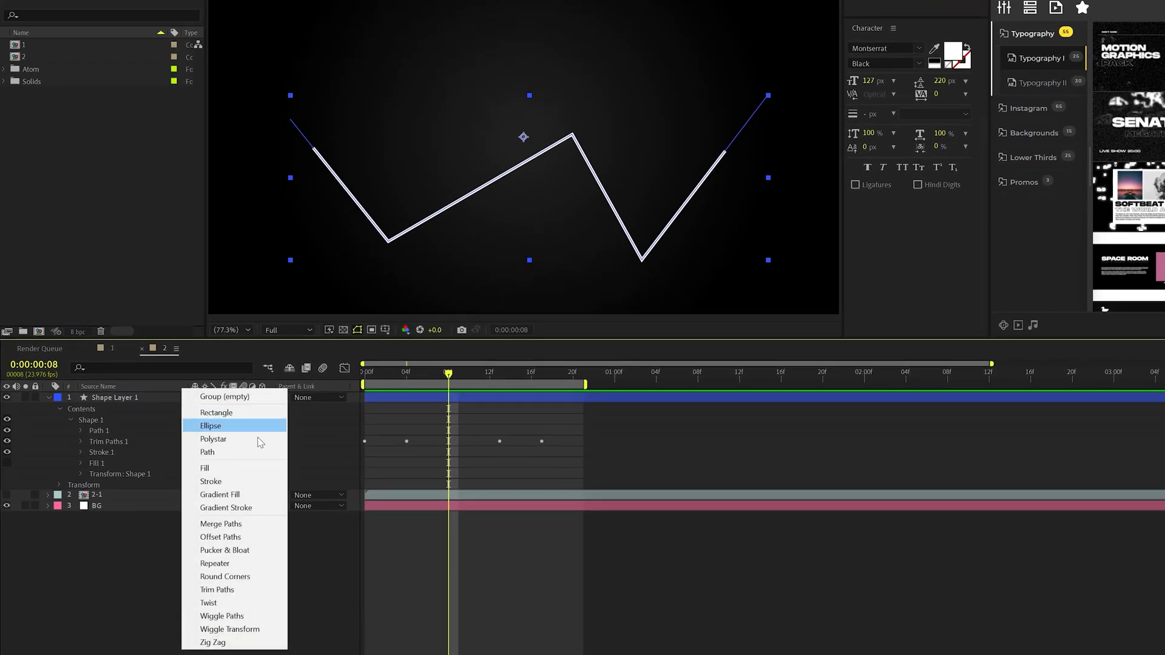
{"action": "left_click", "coordinate": [210, 617]}
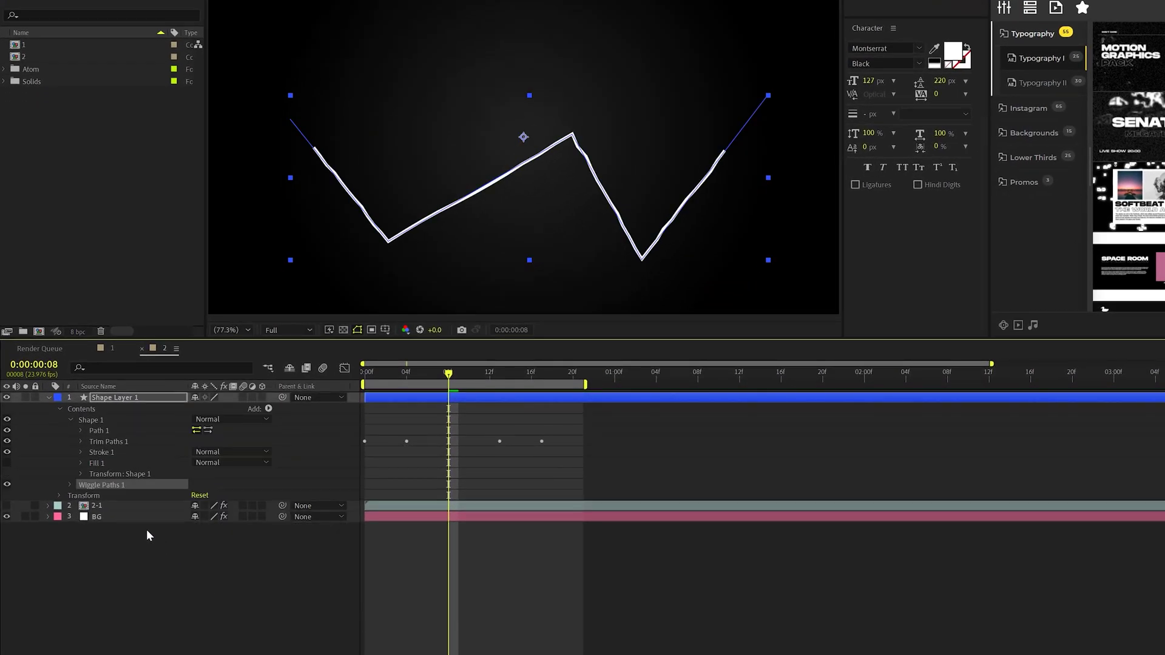
{"action": "left_click", "coordinate": [70, 485]}
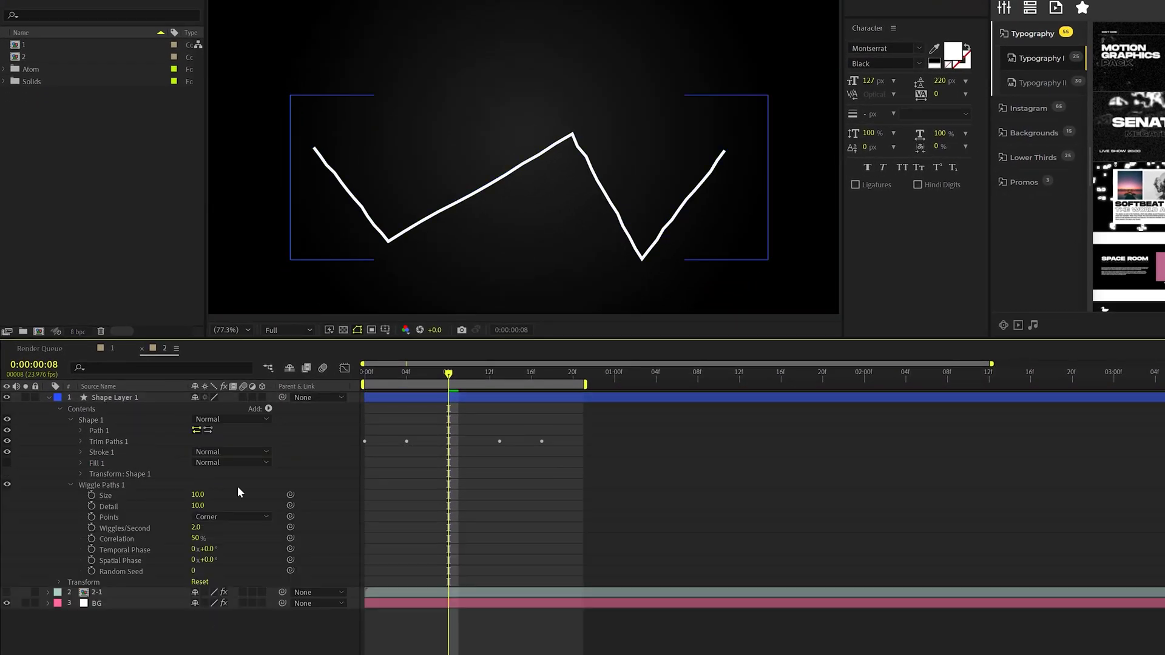
Set the Wiggle Paths Size to 160, Detail to 25 and Correlation to 90%
{"action": "left_click", "coordinate": [197, 495]}
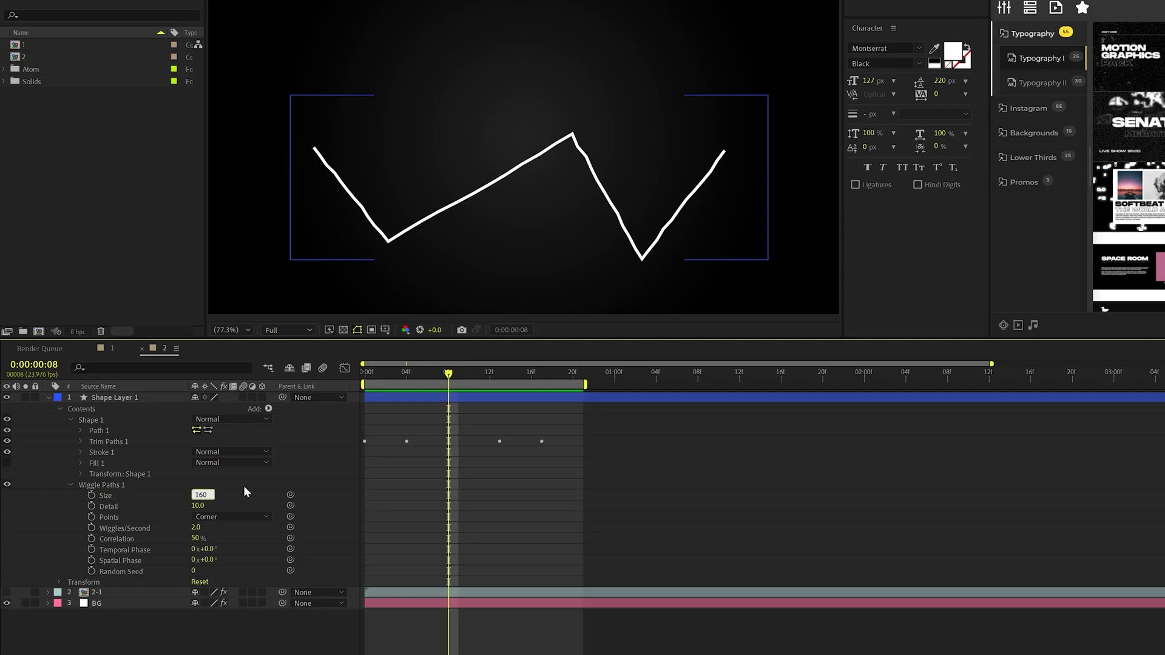
{"action": "key", "text": "Return"}
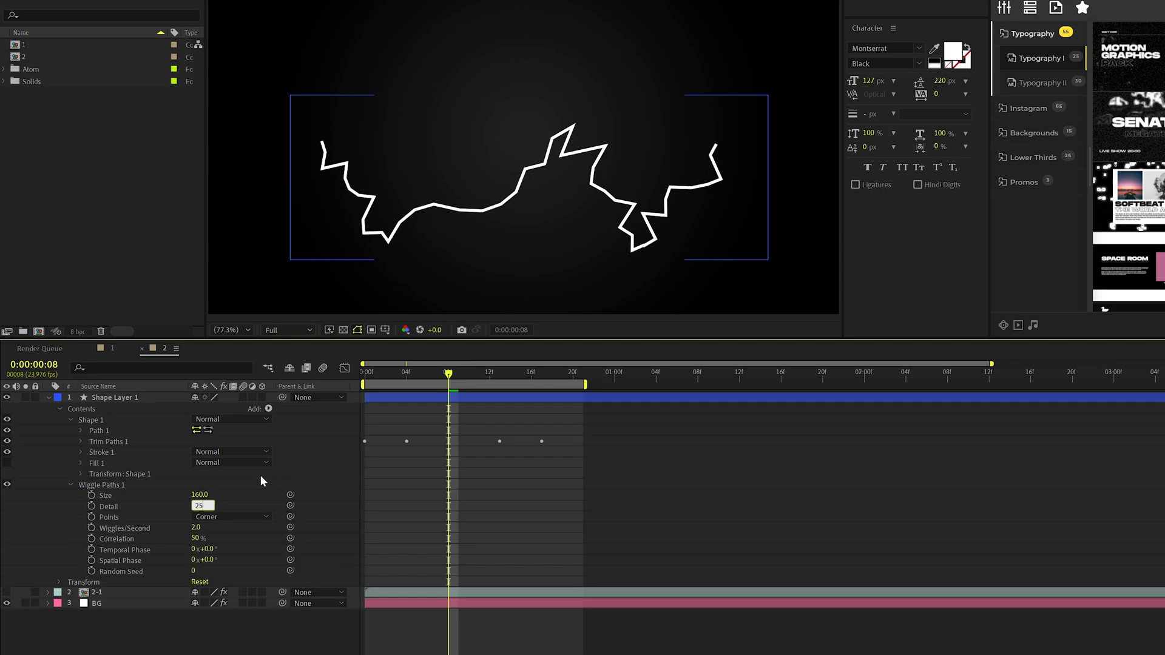
{"action": "type", "text": "25"}
{"action": "key", "text": "Return"}
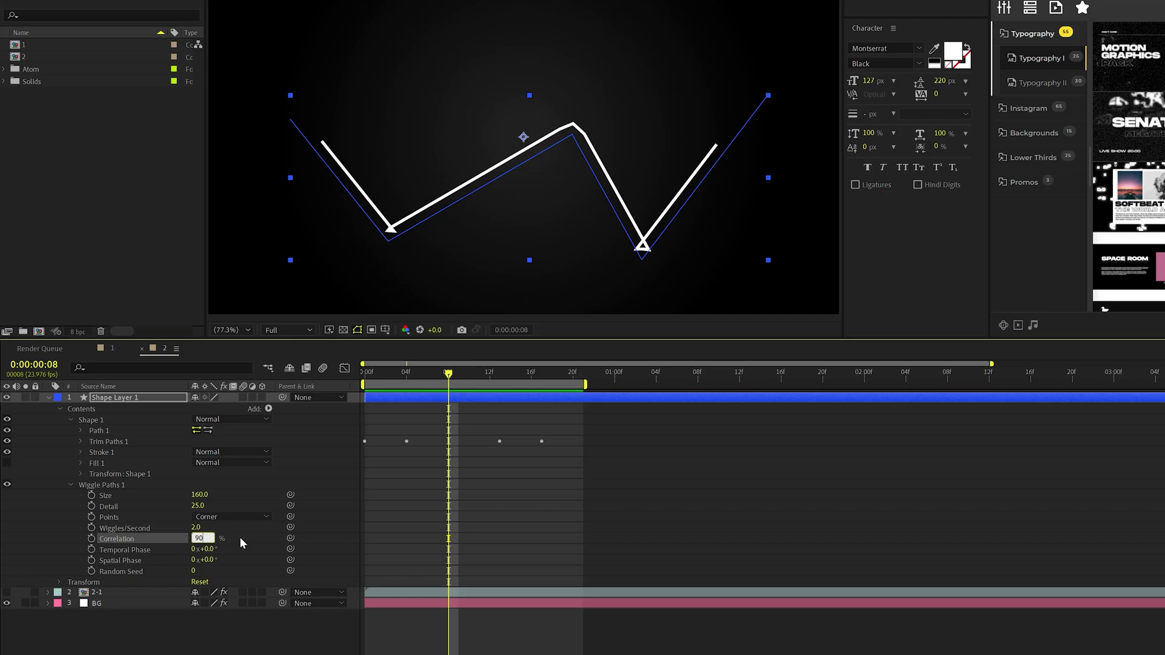
{"action": "left_click", "coordinate": [253, 533]}
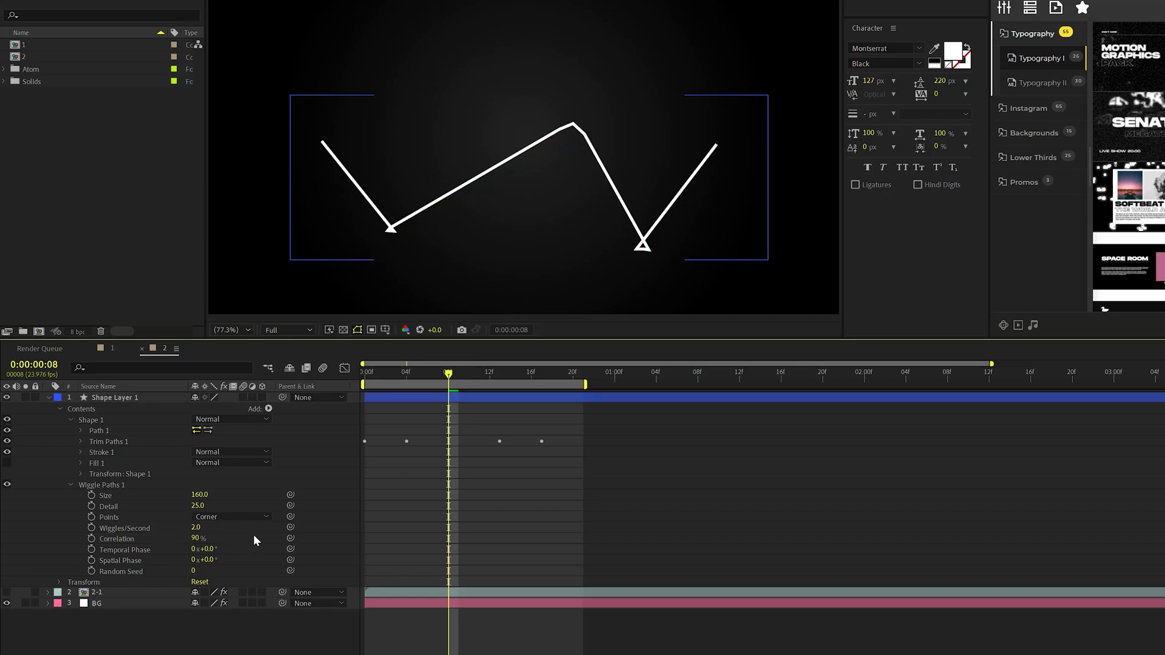
Drive the Wiggle Paths Random Seed with the expression time*20 and preview the animation
{"action": "left_click", "coordinate": [93, 571], "text": "alt"}
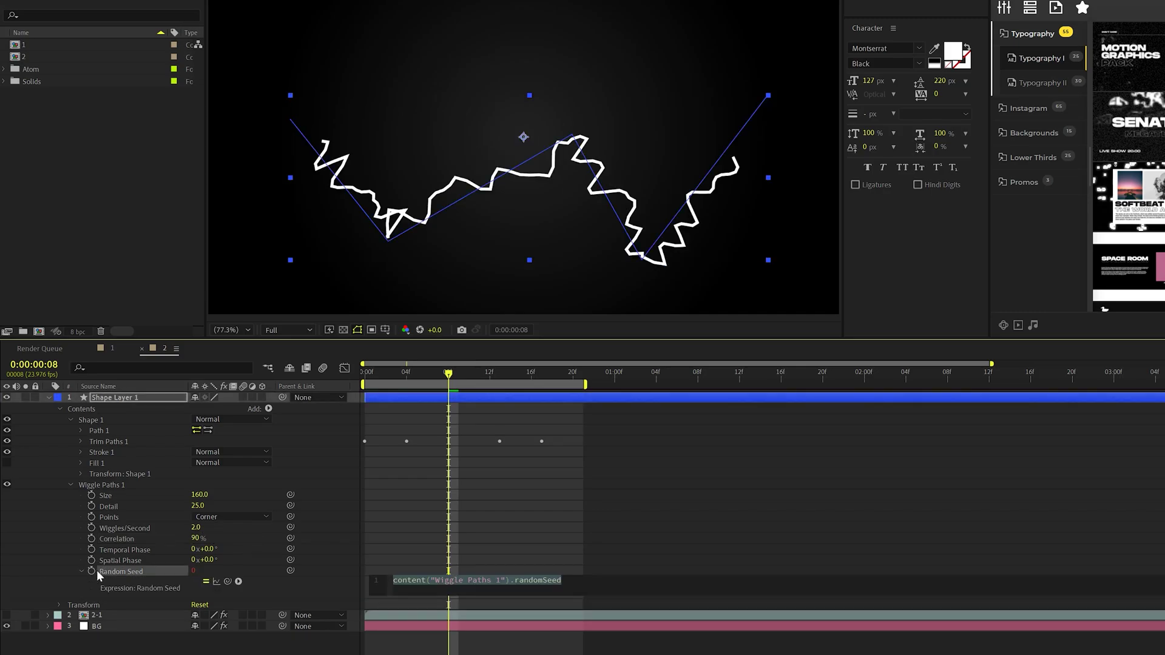
{"action": "type", "text": "time*20"}
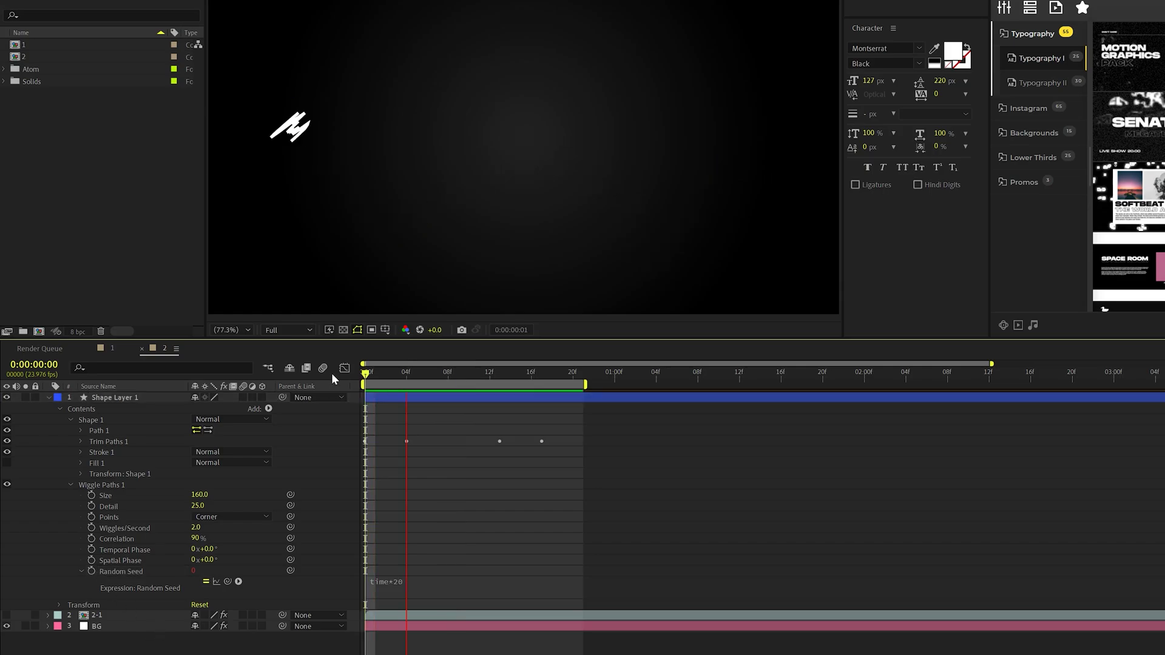
{"action": "key", "text": "space"}
At frame 10, apply Roughen Edges to Shape Layer 1 and set its Edge Type to Spiky
{"action": "left_click", "coordinate": [470, 373]}
{"action": "left_click", "coordinate": [104, 407]}
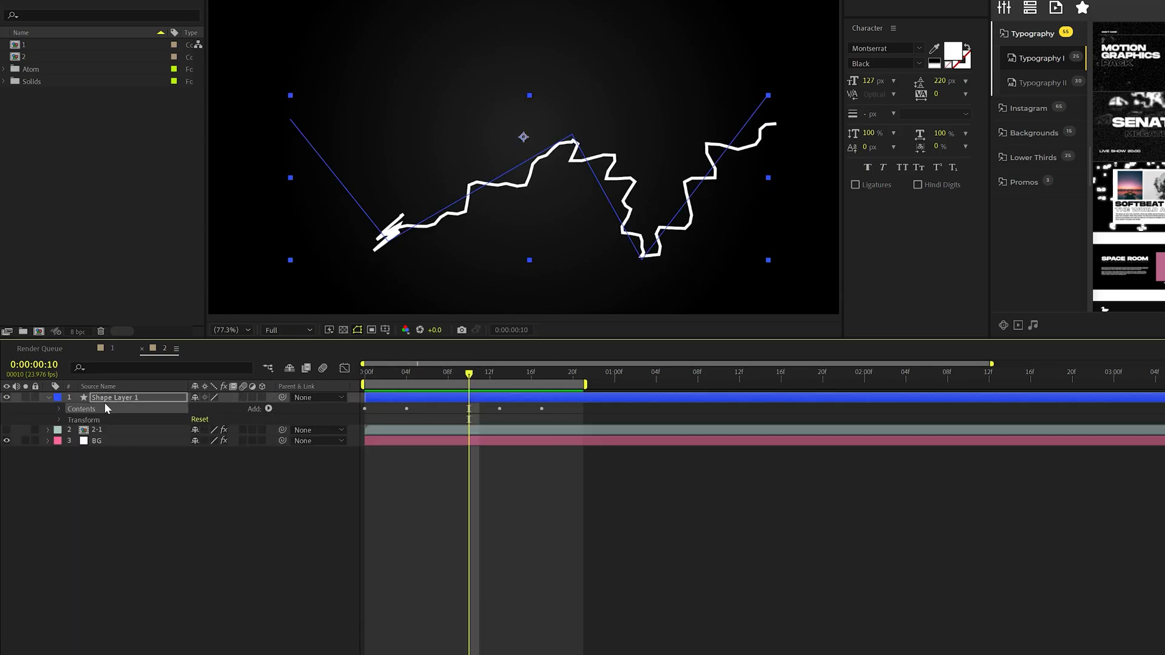
{"action": "left_click", "coordinate": [113, 398]}
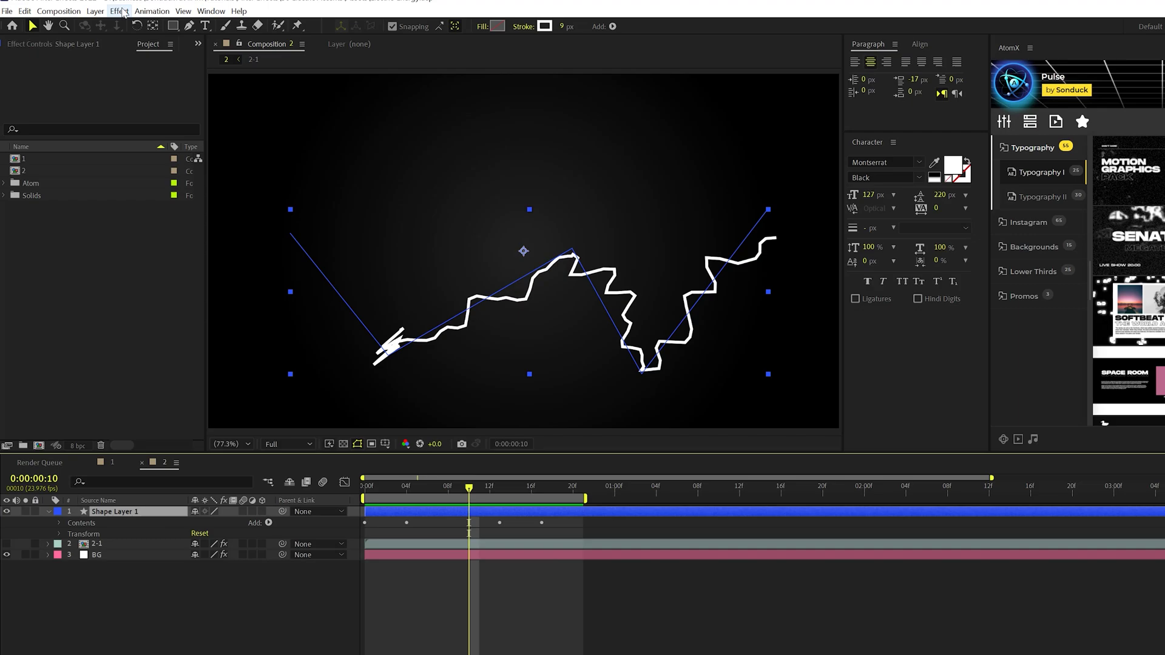
{"action": "left_click", "coordinate": [119, 11]}
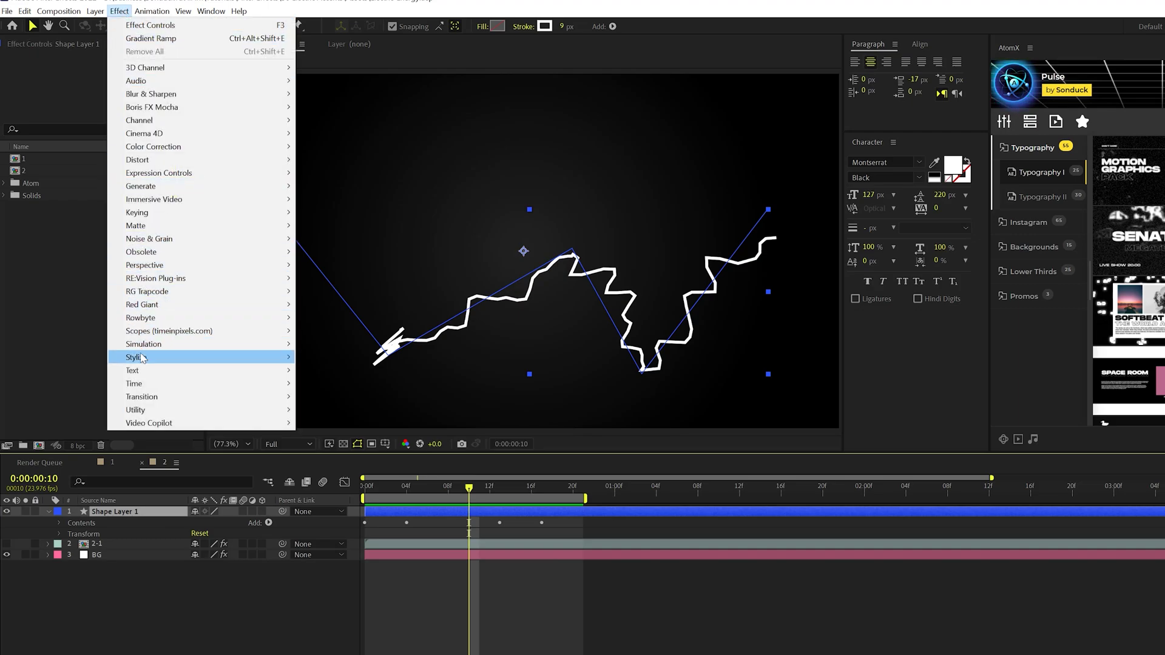
{"action": "mouse_move", "coordinate": [196, 358]}
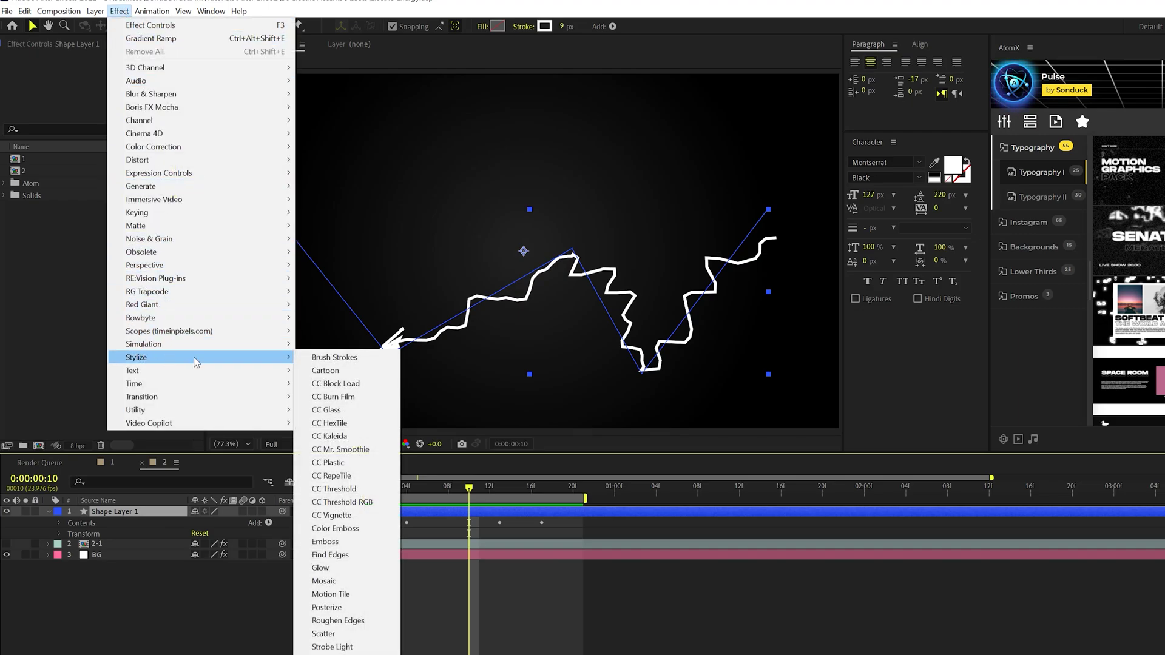
{"action": "left_click", "coordinate": [339, 621]}
{"action": "left_click", "coordinate": [150, 81]}
{"action": "left_click", "coordinate": [141, 135]}
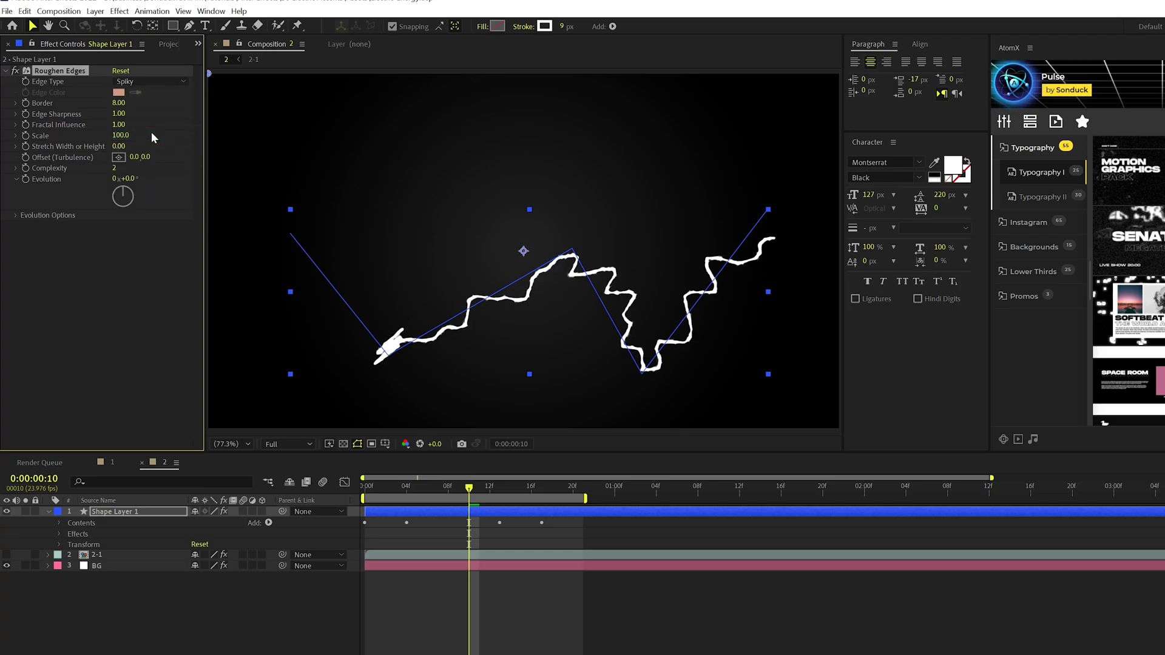
Set the Roughen Edges Border to 11, Edge Sharpness to 10 and Scale to 150
{"action": "type", "text": "11"}
{"action": "key", "text": "Tab"}
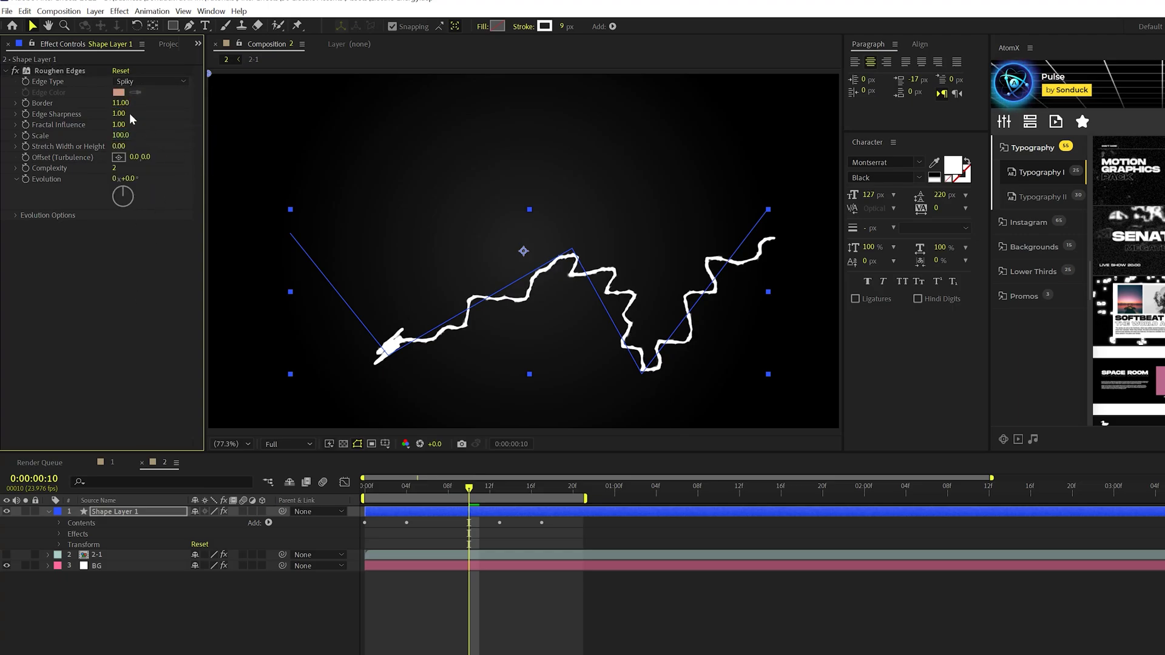
{"action": "key", "text": "Return"}
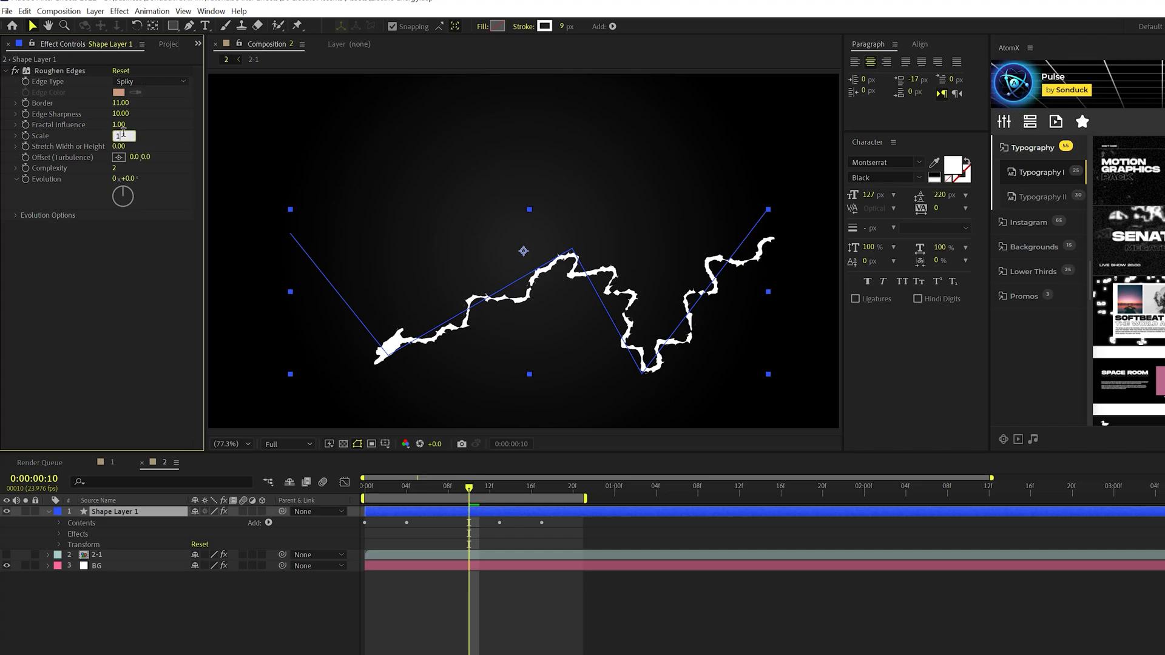
{"action": "type", "text": "150"}
{"action": "key", "text": "Return"}
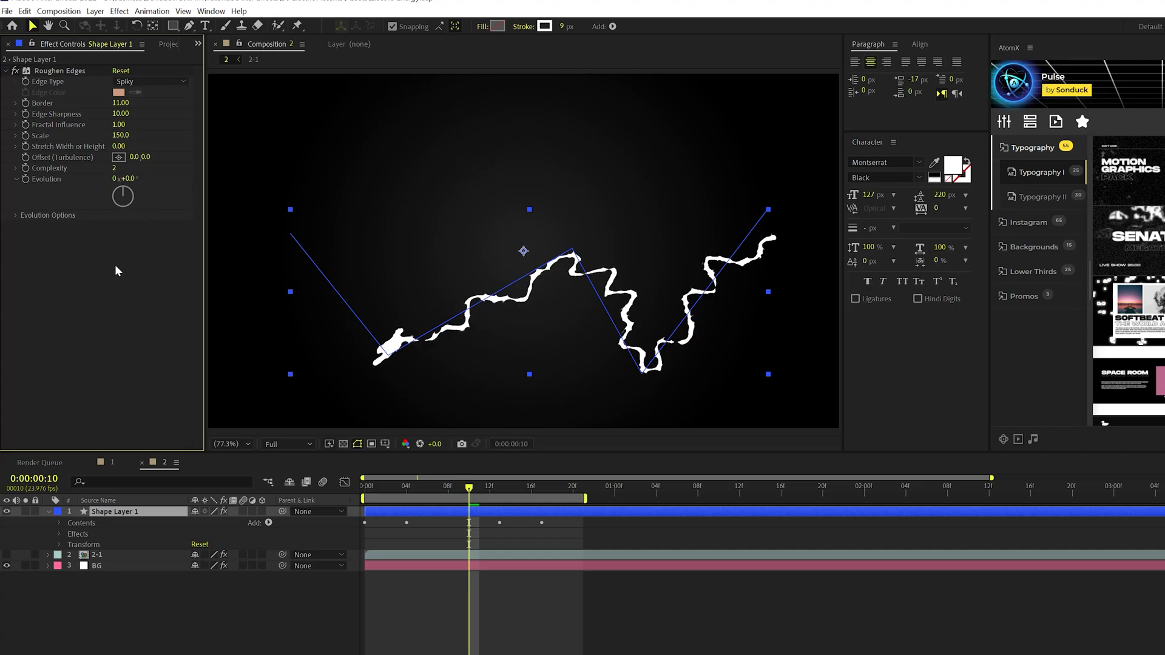
Apply Turbulent Displace to Shape Layer 1, set its Amount to 100 and change its Size
{"action": "left_click", "coordinate": [120, 11]}
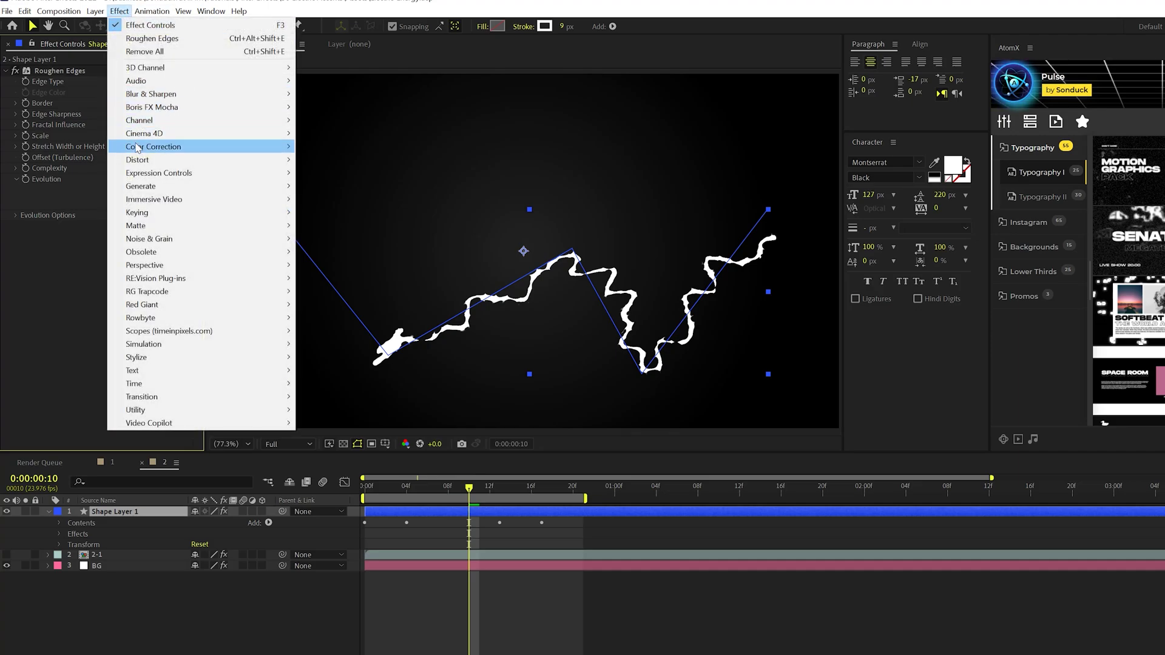
{"action": "mouse_move", "coordinate": [200, 160]}
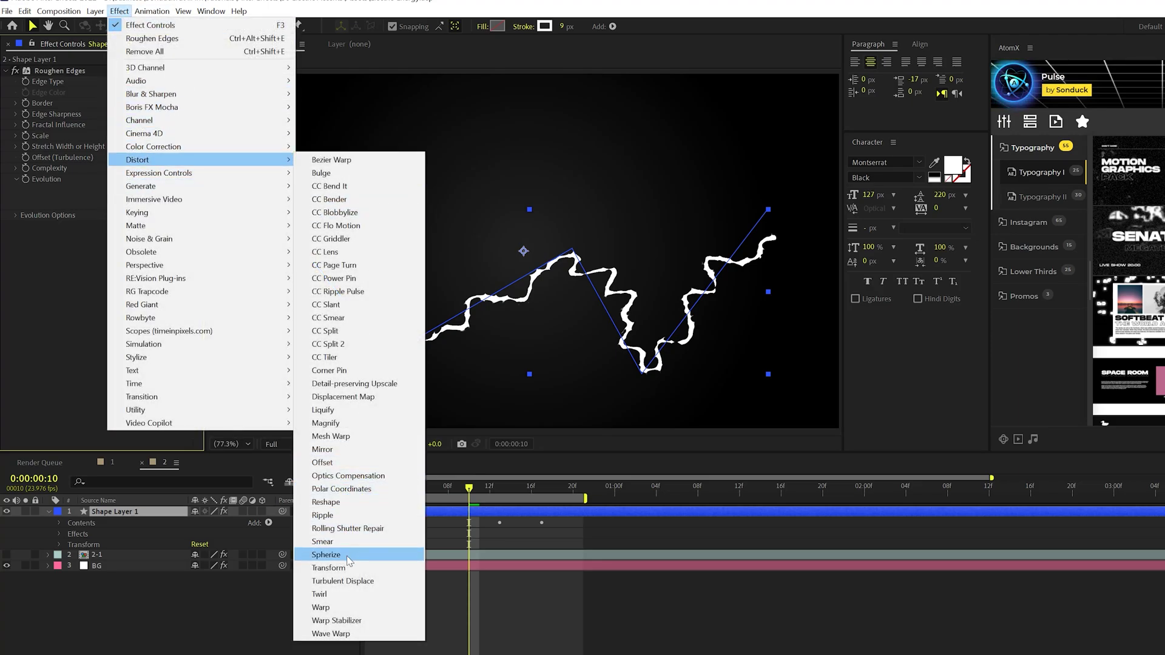
{"action": "left_click", "coordinate": [356, 580]}
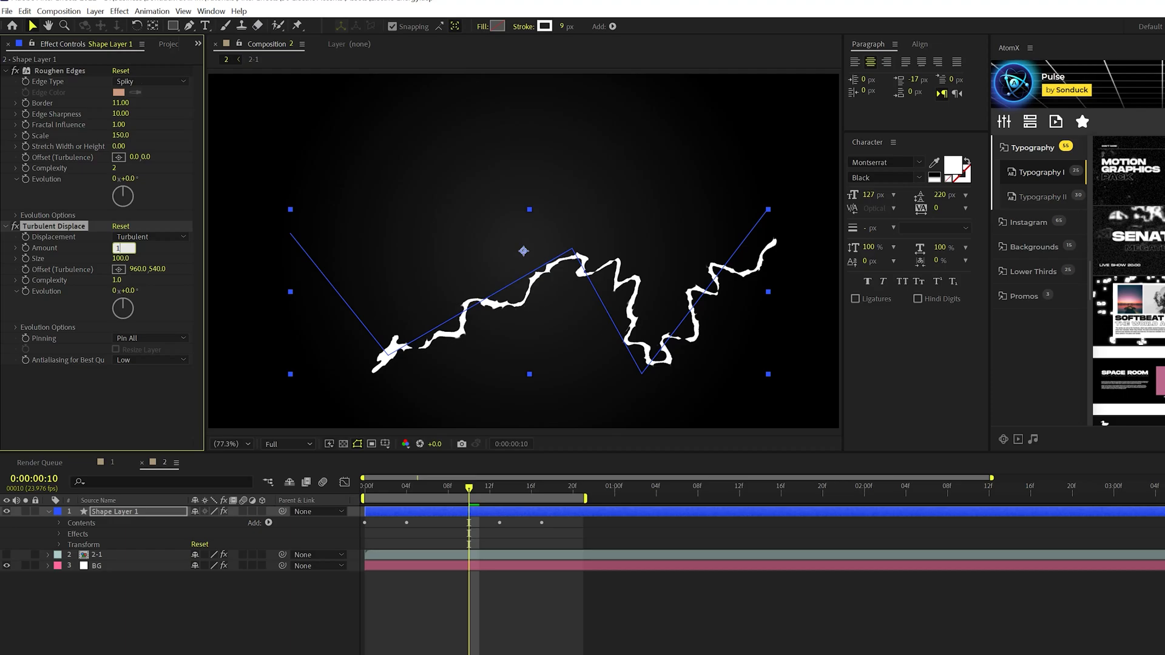
{"action": "key", "text": "Return"}
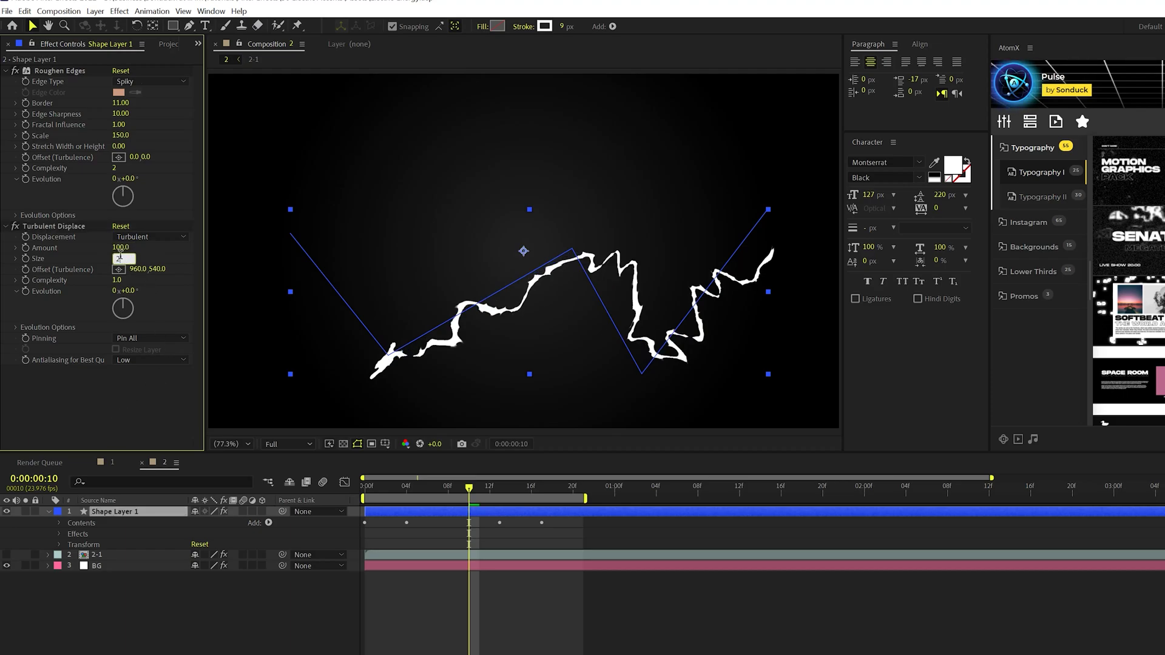
{"action": "key", "text": "Return"}
Apply Wave Warp to Shape Layer 1 with a Wave Height of 20
{"action": "left_click", "coordinate": [120, 11]}
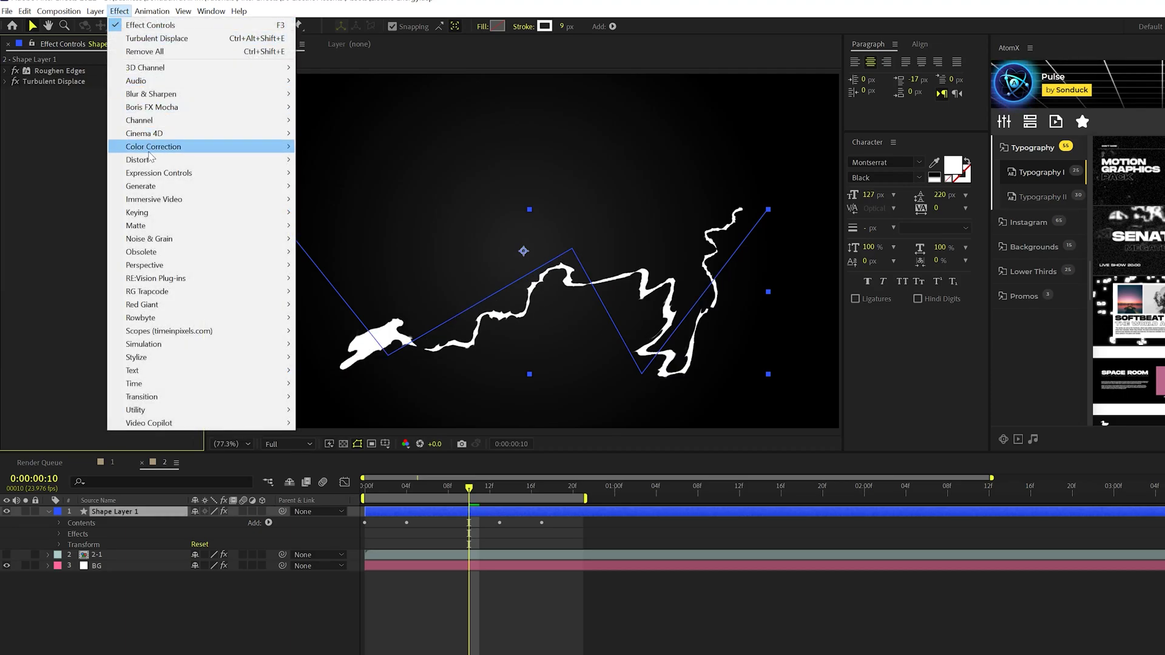
{"action": "mouse_move", "coordinate": [151, 159]}
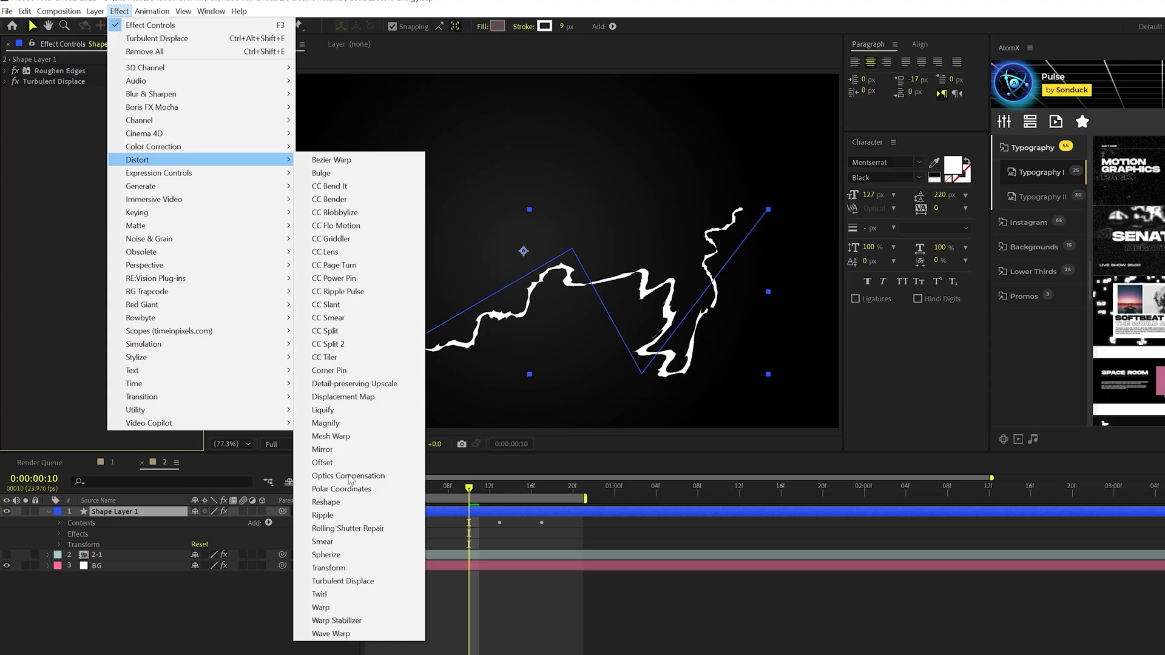
{"action": "left_click", "coordinate": [333, 634]}
{"action": "type", "text": "2"}
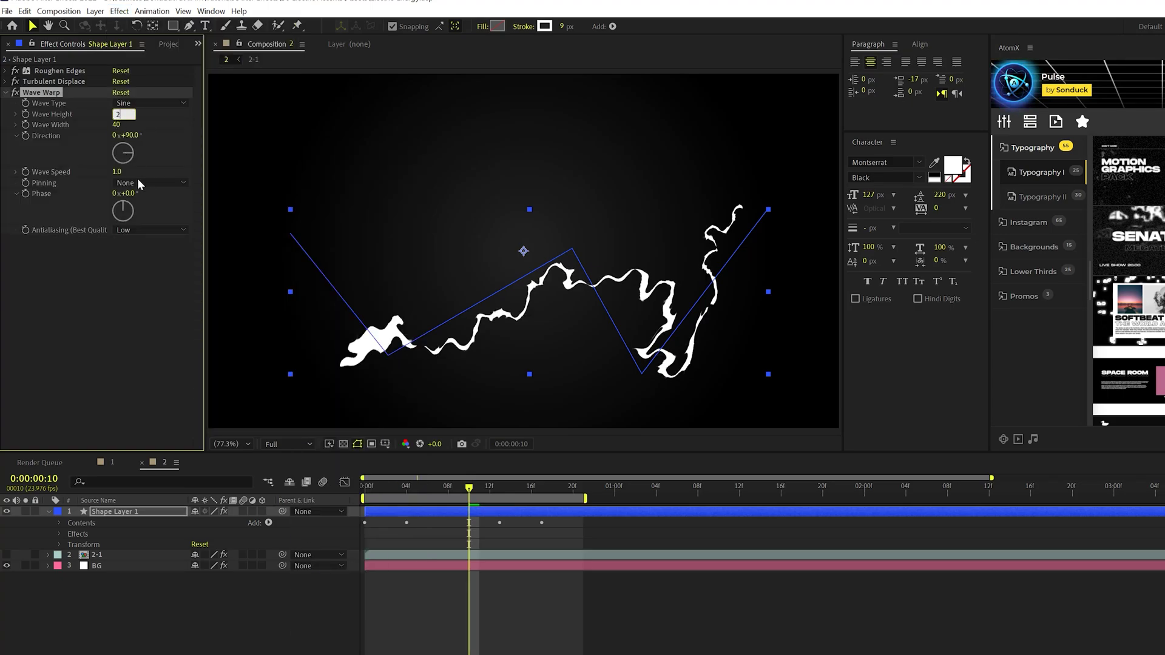
{"action": "type", "text": "0"}
{"action": "key", "text": "Return"}
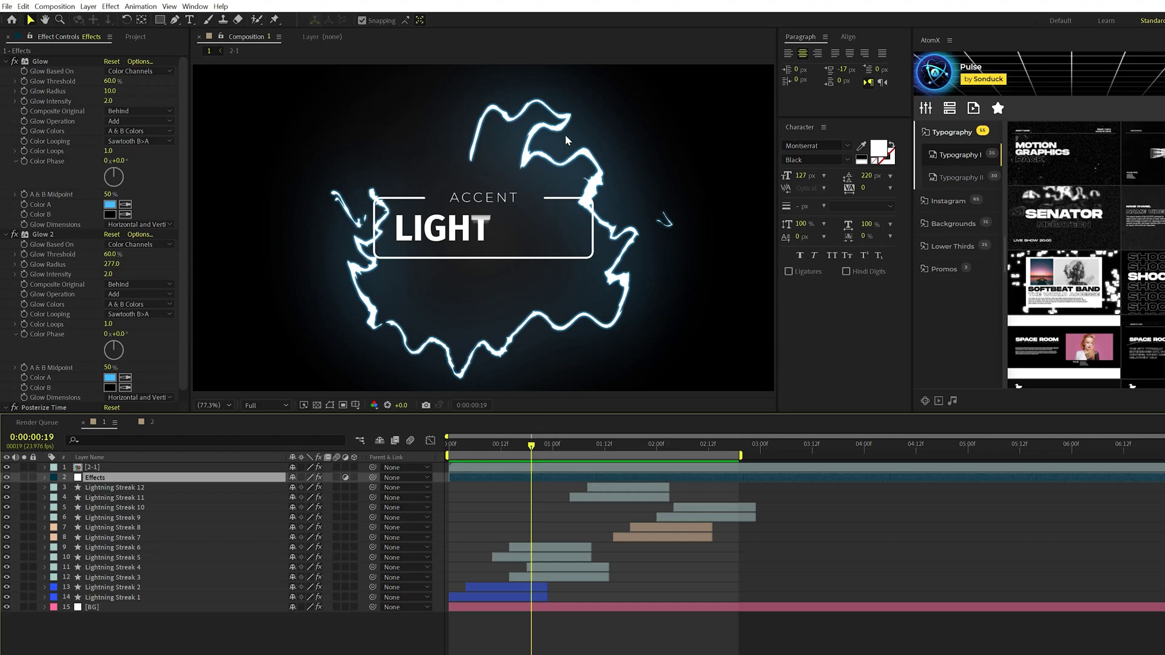
Switch to composition 2 and add an adjustment layer named Effects directly beneath the 2-1 layer
{"action": "left_click", "coordinate": [148, 424]}
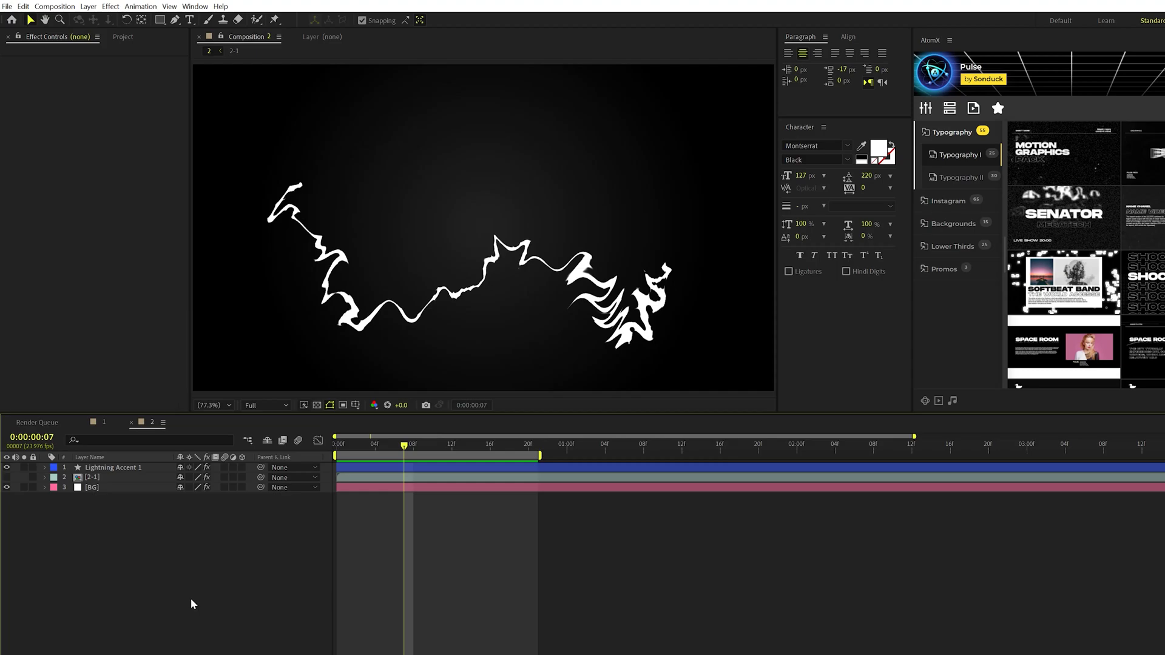
{"action": "left_click", "coordinate": [88, 6]}
{"action": "mouse_move", "coordinate": [102, 20]}
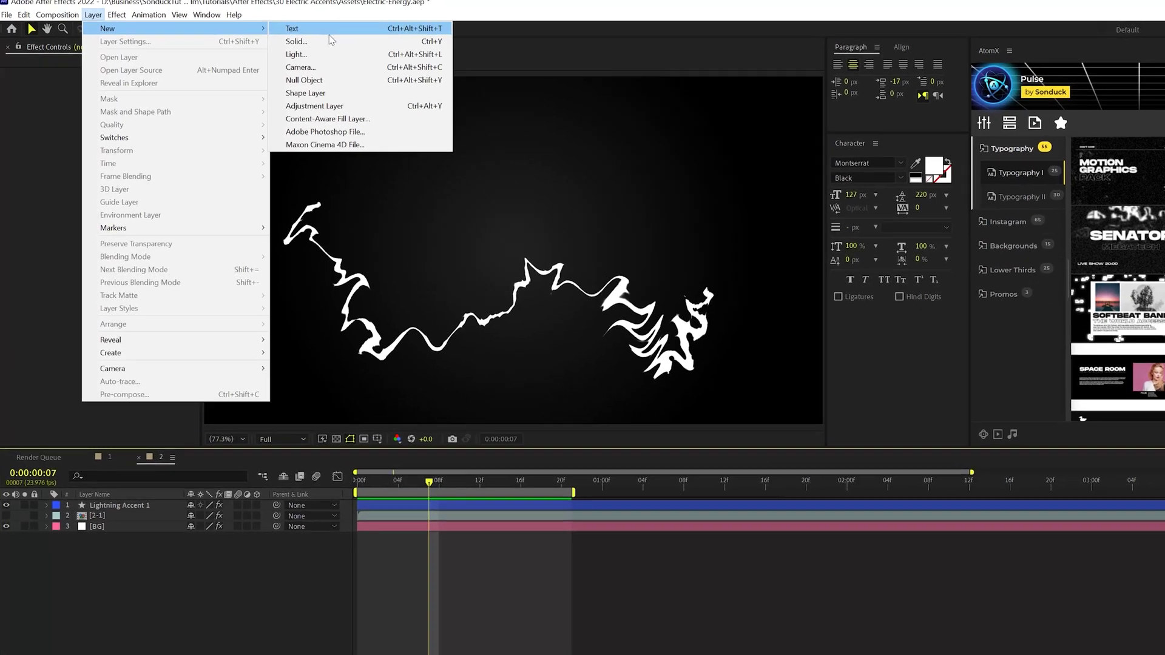
{"action": "left_click", "coordinate": [293, 92]}
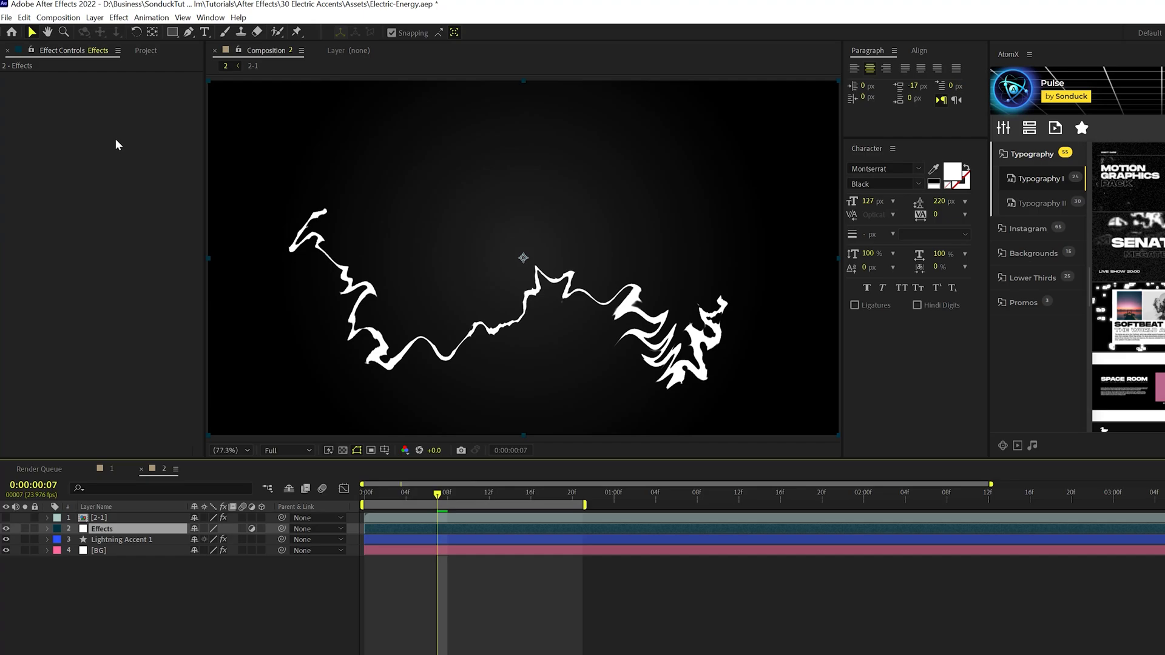
Apply Glow to the Effects layer and set its Glow Intensity to 2
{"action": "left_click", "coordinate": [118, 17]}
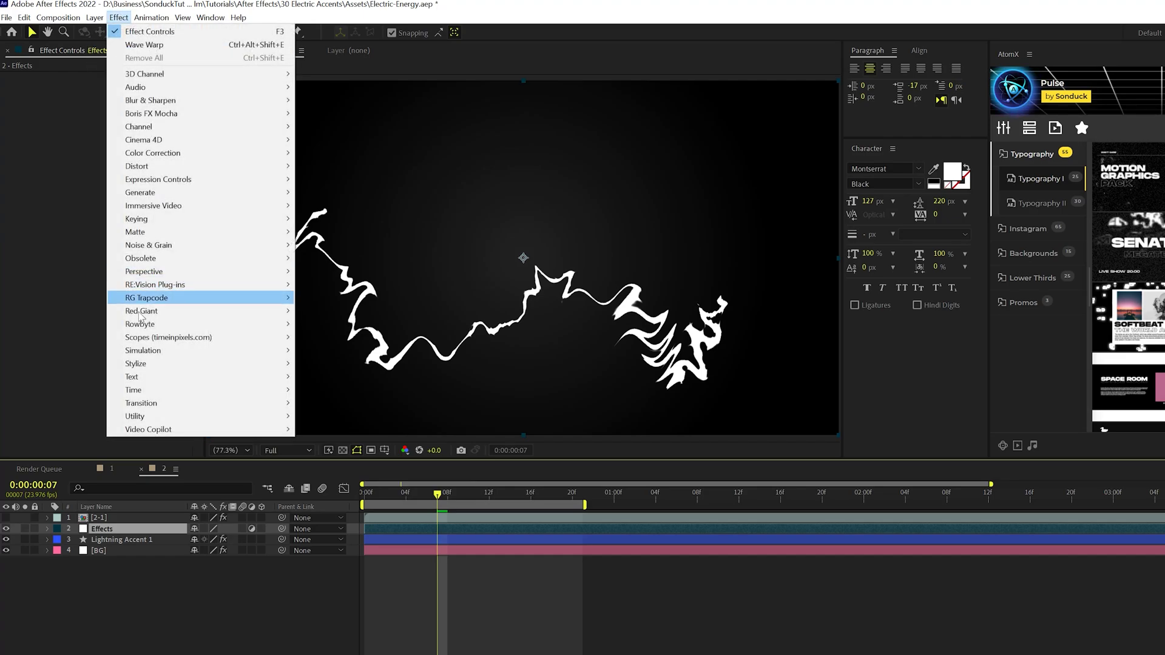
{"action": "mouse_move", "coordinate": [281, 369]}
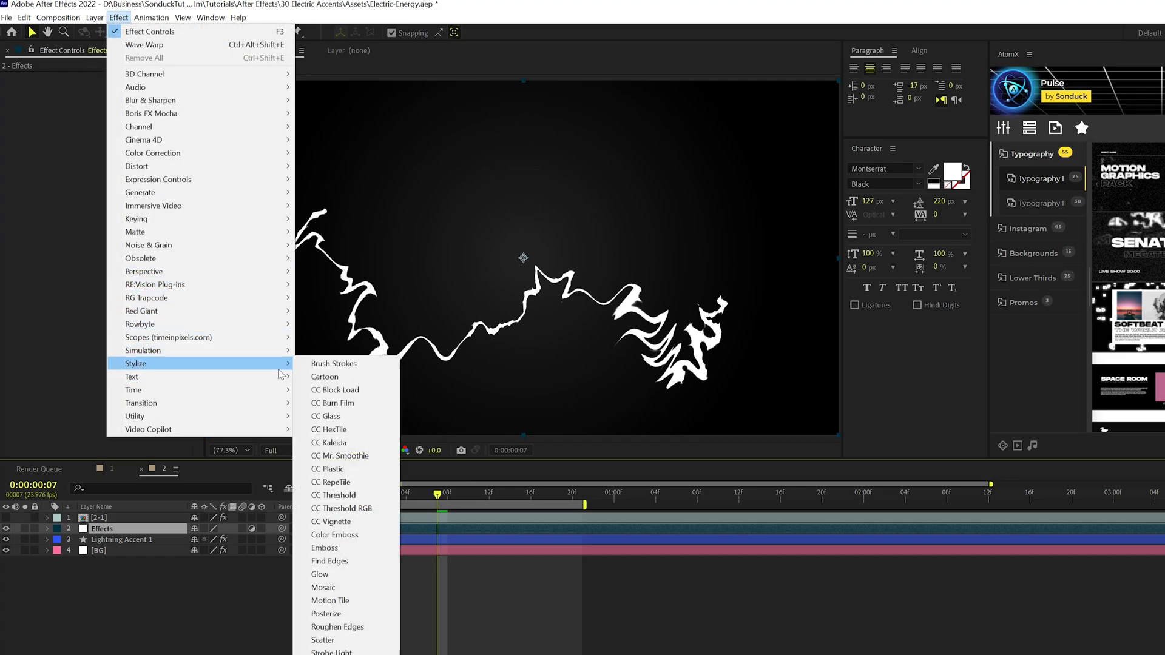
{"action": "left_click", "coordinate": [321, 573]}
{"action": "left_click_drag", "start_coordinate": [118, 124], "coordinate": [123, 124]}
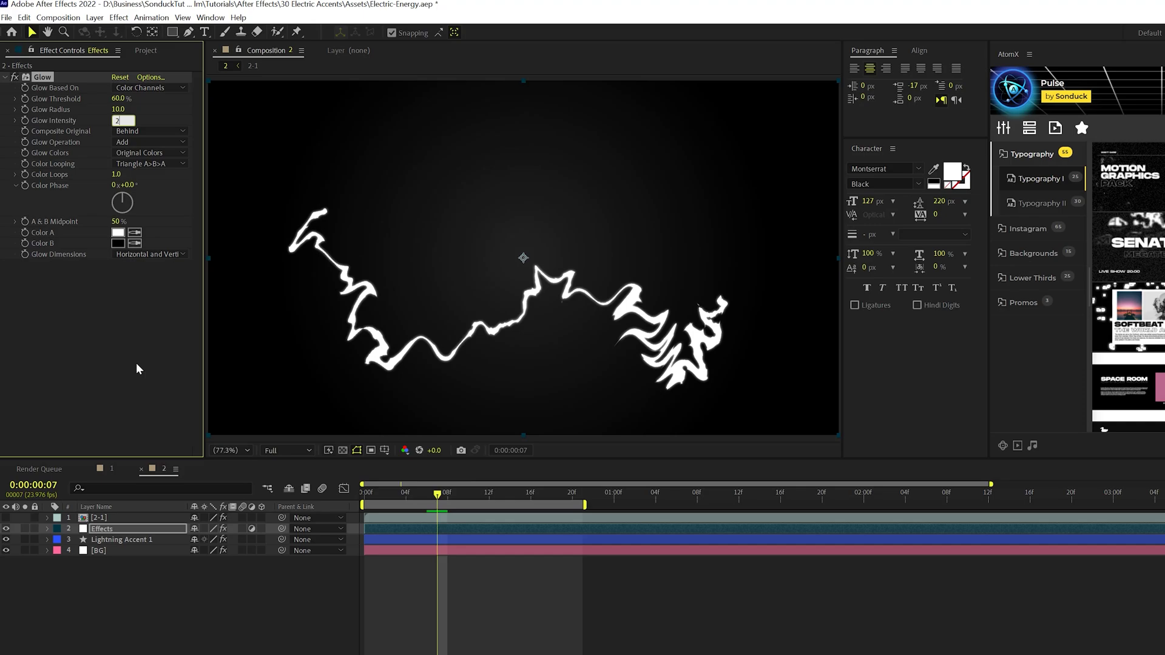
Set the Glow Colors to A & B Colors and the Color Looping to Sawtooth B>A
{"action": "left_click", "coordinate": [135, 154]}
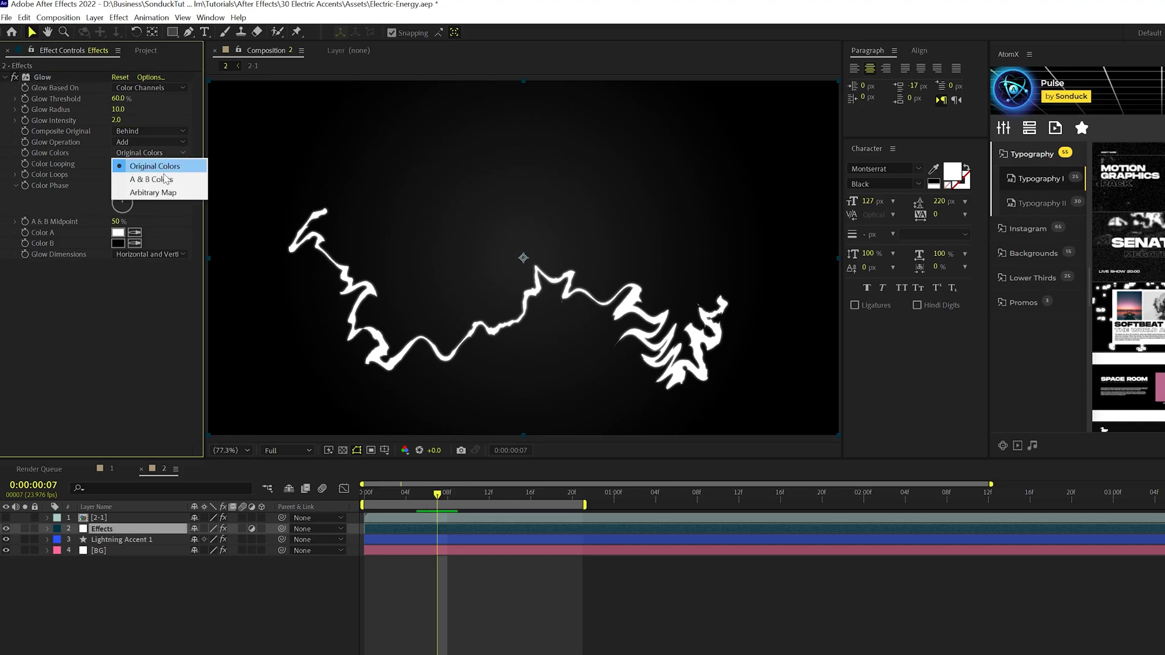
{"action": "left_click", "coordinate": [146, 179]}
{"action": "left_click", "coordinate": [128, 165]}
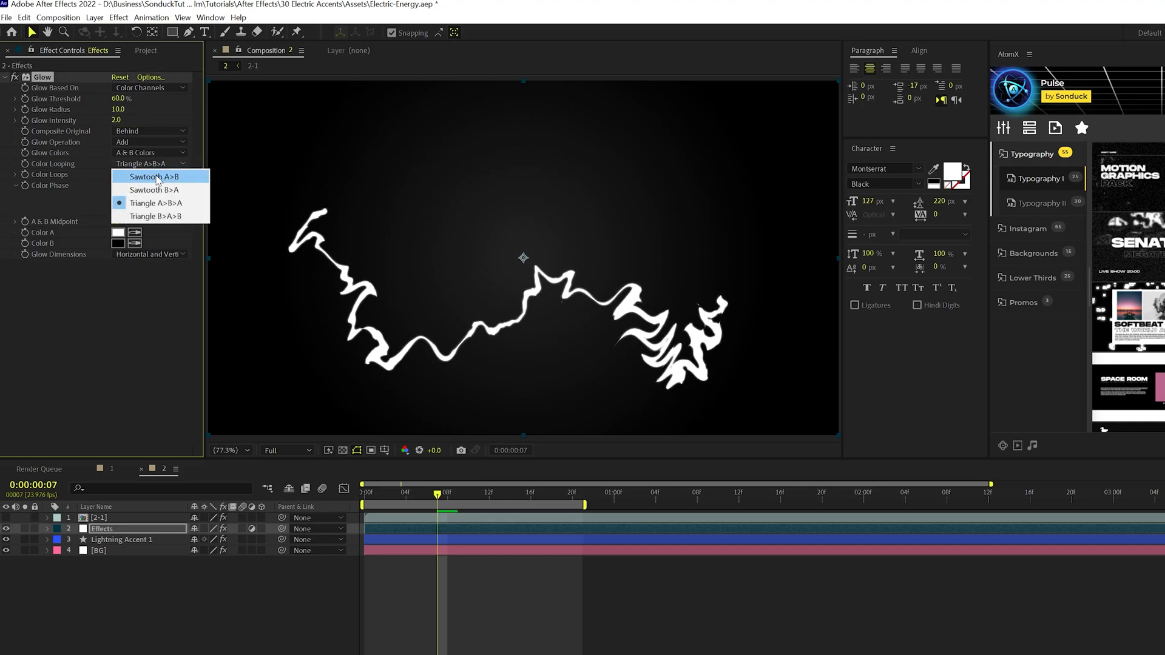
{"action": "left_click", "coordinate": [171, 192]}
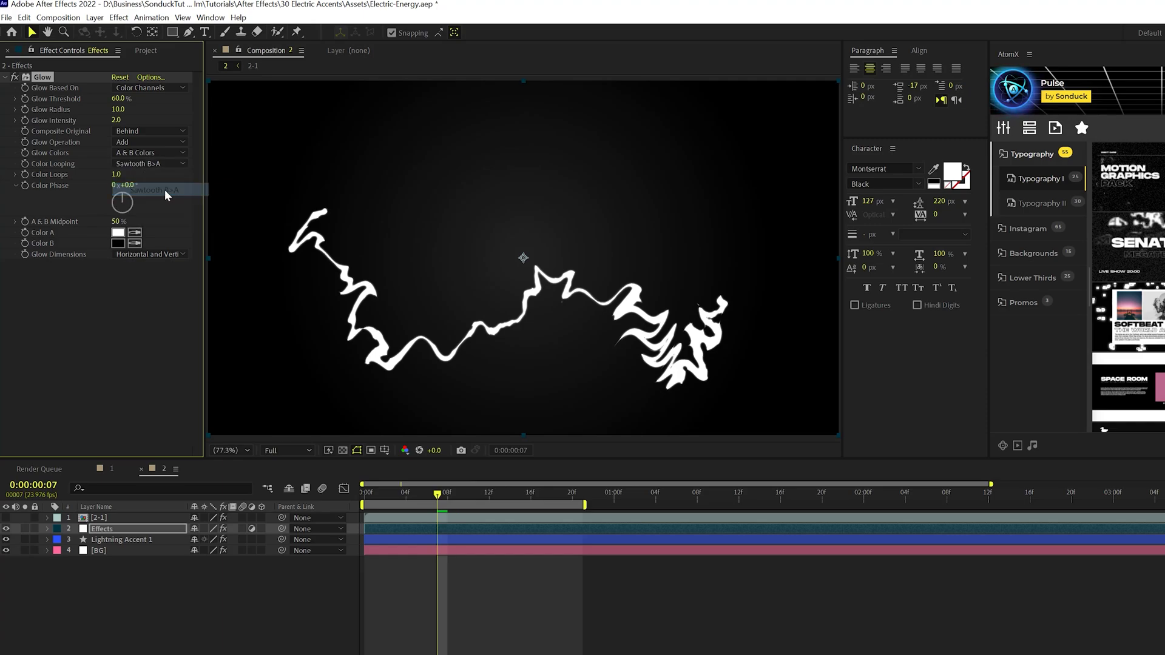
Set the Glow's Color A to light blue 3FB3FF
{"action": "left_click", "coordinate": [122, 237]}
{"action": "left_click_drag", "start_coordinate": [489, 234], "coordinate": [491, 222]}
{"action": "left_click_drag", "start_coordinate": [432, 156], "coordinate": [430, 141]}
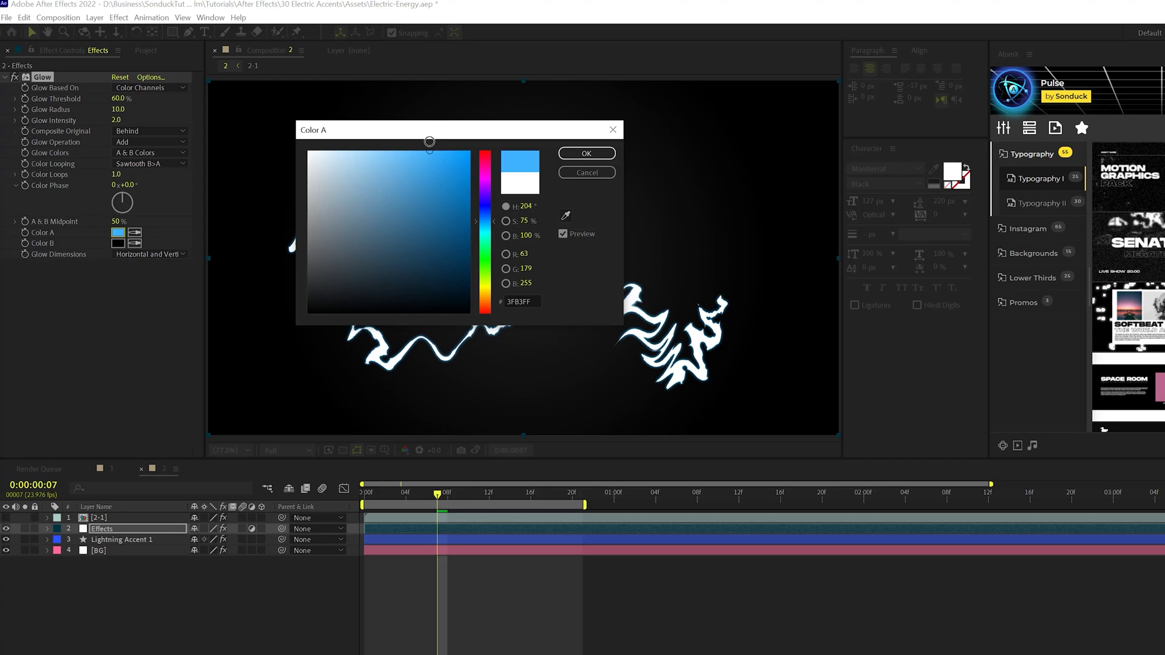
{"action": "left_click", "coordinate": [585, 154]}
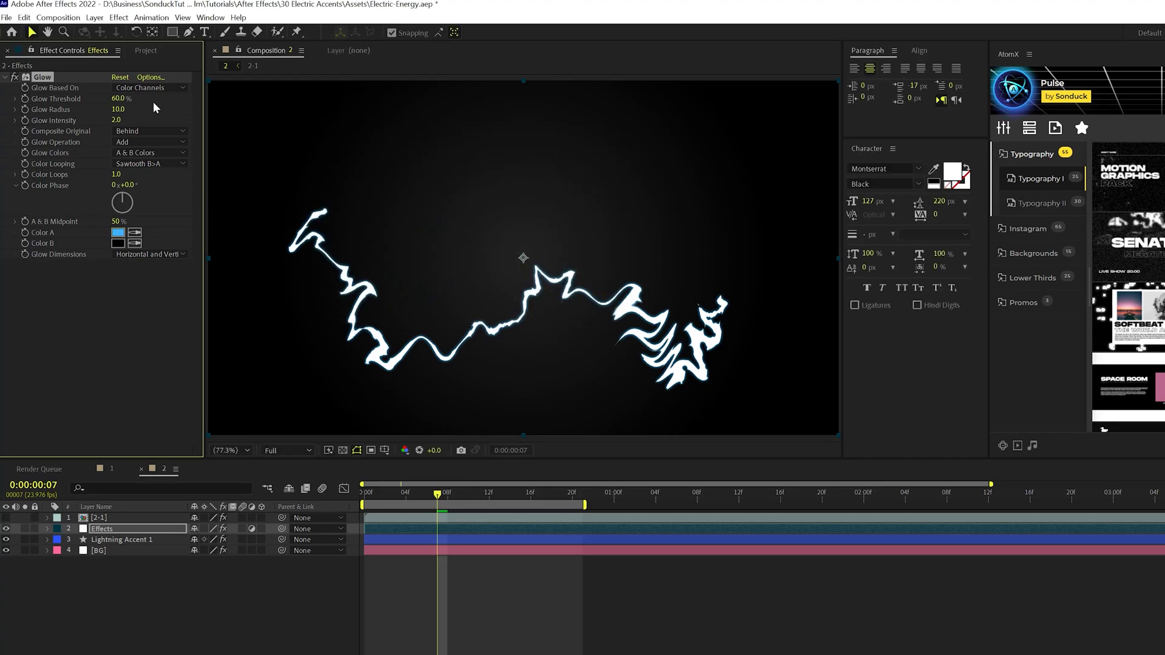
Duplicate the Glow effect on the Effects layer and increase the copy's Glow Radius for a wider glow
{"action": "left_click", "coordinate": [25, 17]}
{"action": "left_click", "coordinate": [64, 169]}
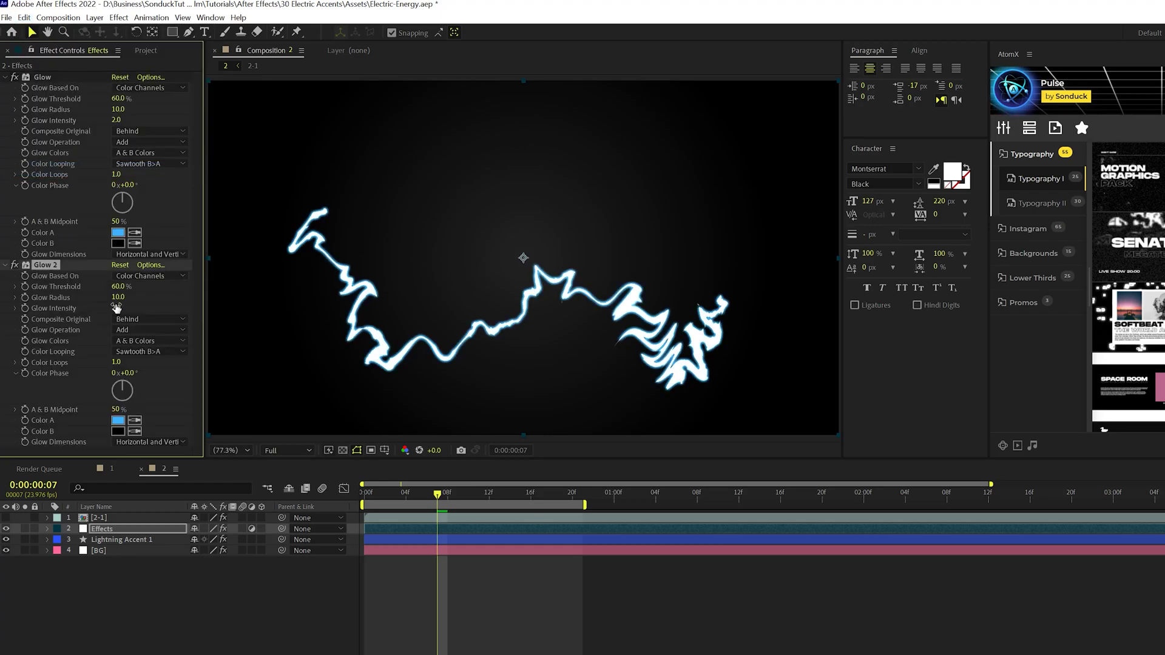
{"action": "left_click", "coordinate": [168, 297]}
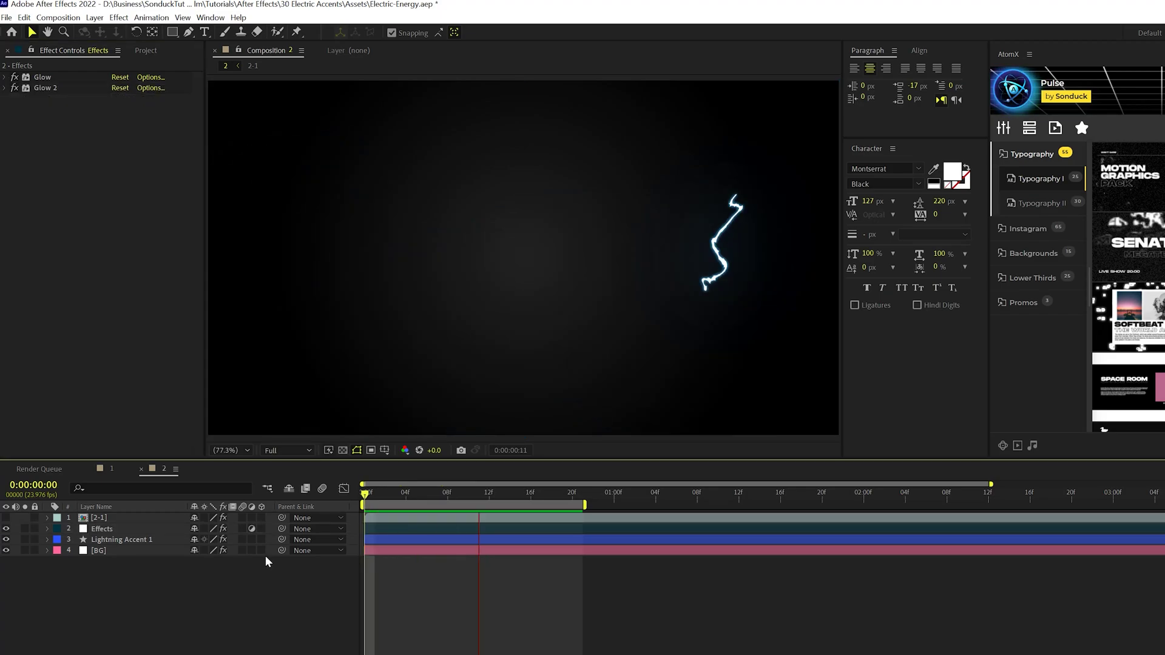
Apply Posterize Time to the Effects layer and set its Frame Rate to 12
{"action": "left_click", "coordinate": [468, 495]}
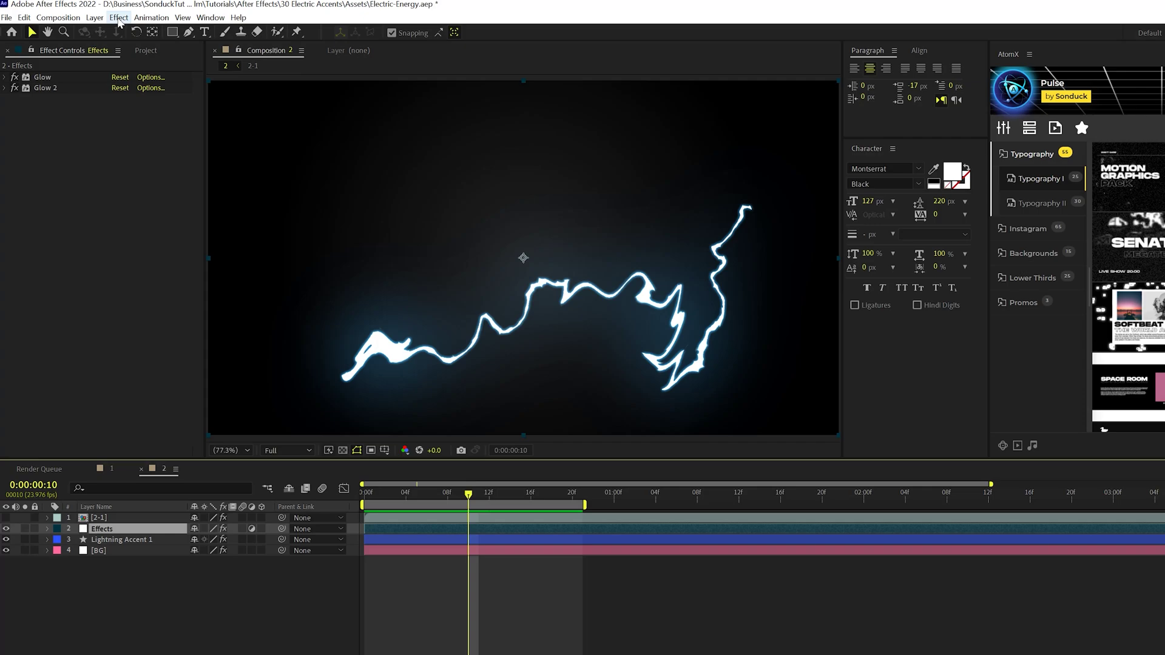
{"action": "left_click", "coordinate": [119, 17]}
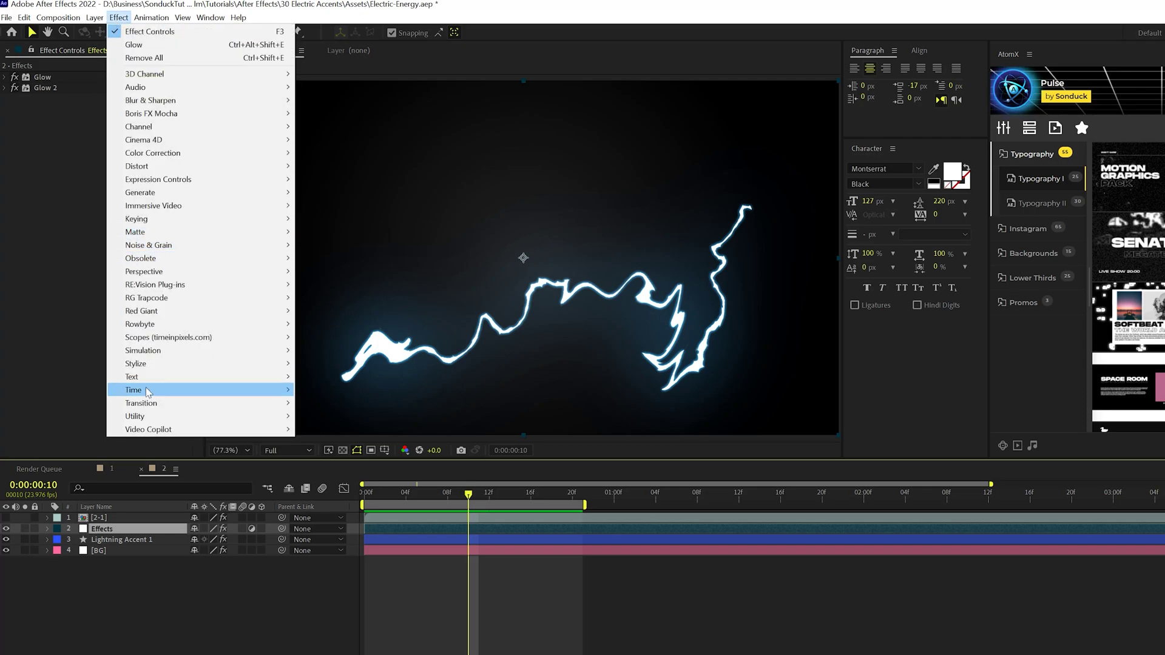
{"action": "mouse_move", "coordinate": [149, 391]}
{"action": "left_click", "coordinate": [335, 442]}
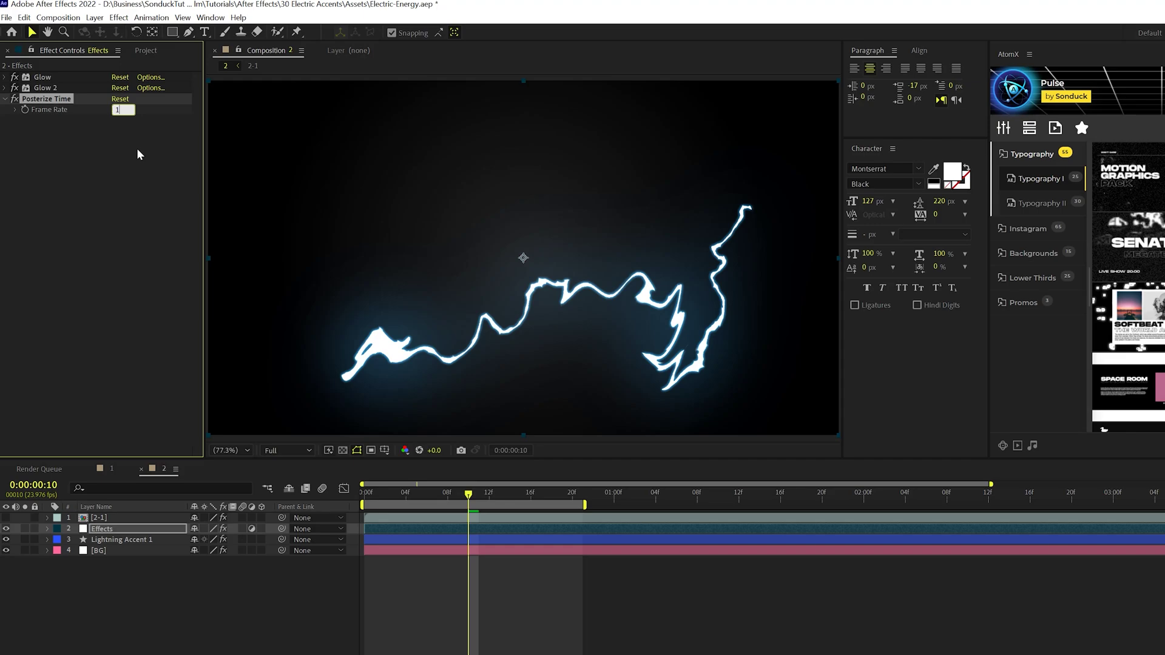
{"action": "type", "text": "2"}
{"action": "key", "text": "Return"}
Preview the posterized lightning animation from the first frame
{"action": "key", "text": "Home"}
{"action": "left_click", "coordinate": [249, 567]}
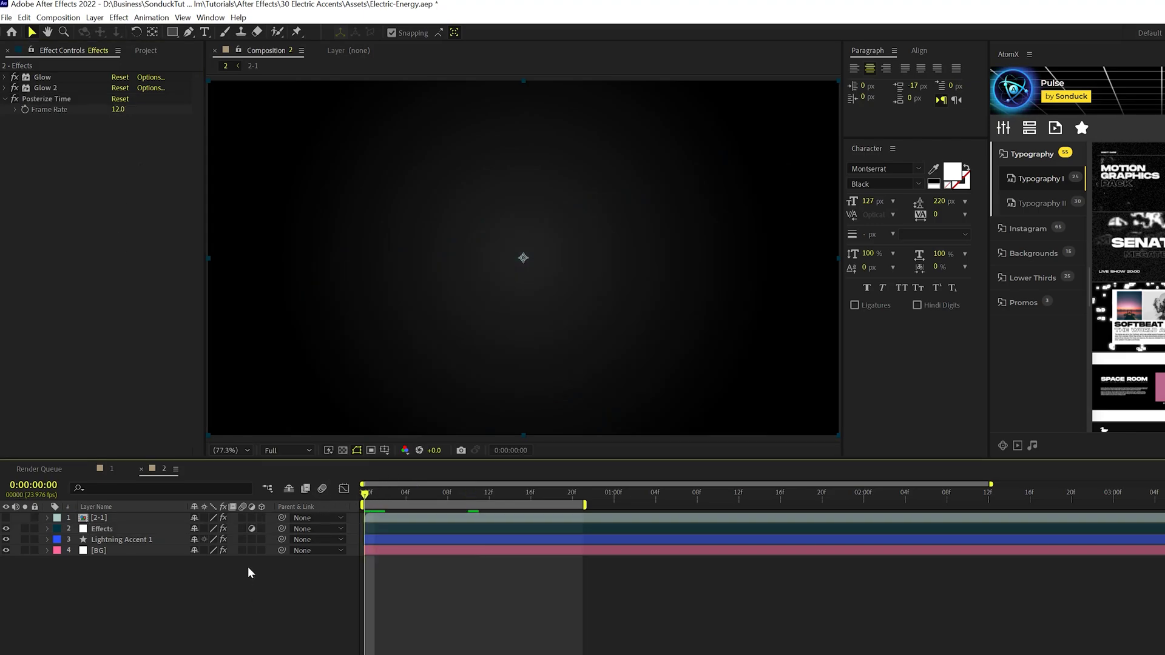
{"action": "key", "text": "space"}
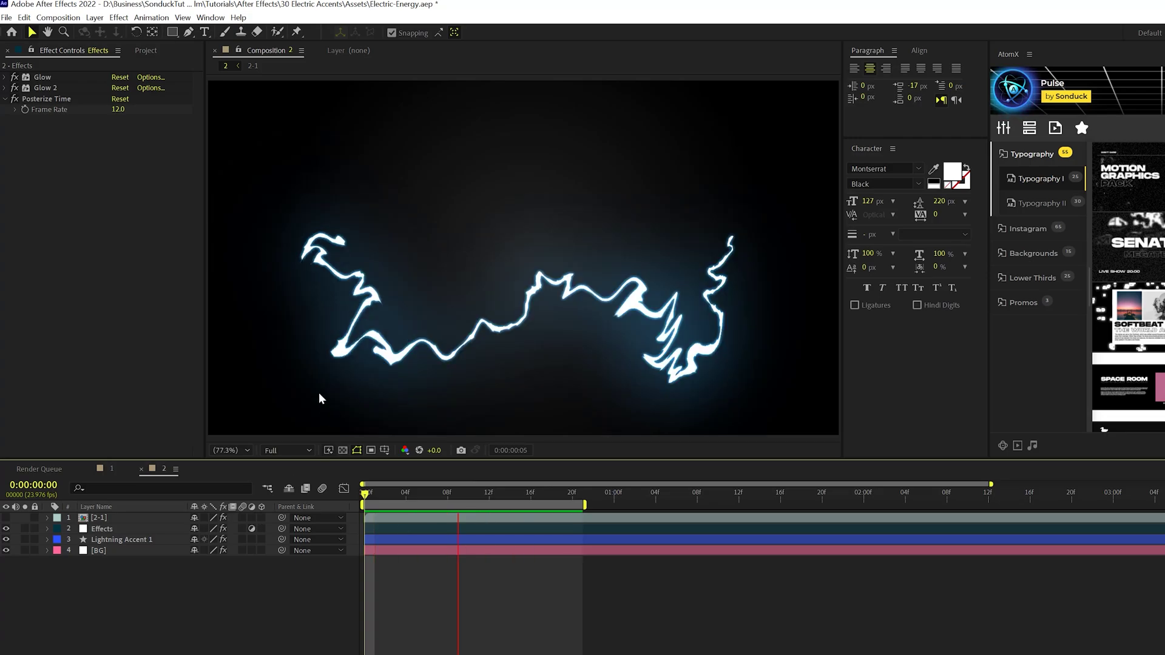
Apply Noise to the Effects layer, setting Amount of Noise to 12% with Use Color Noise turned off
{"action": "left_click", "coordinate": [476, 497]}
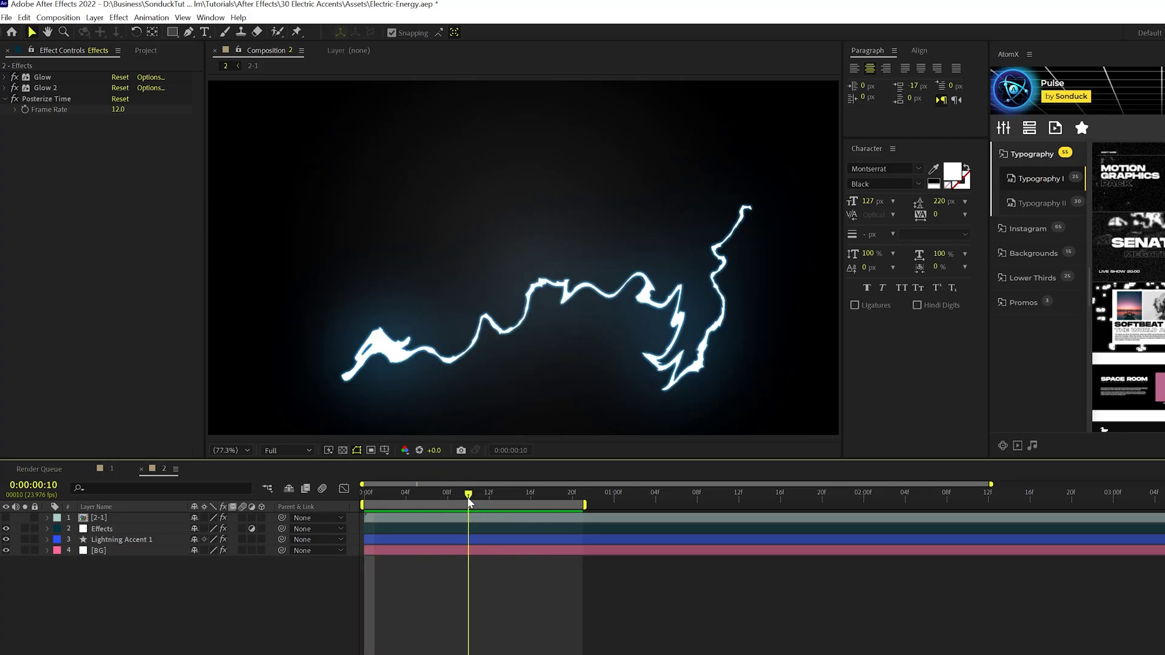
{"action": "left_click", "coordinate": [459, 433]}
{"action": "left_click", "coordinate": [119, 17]}
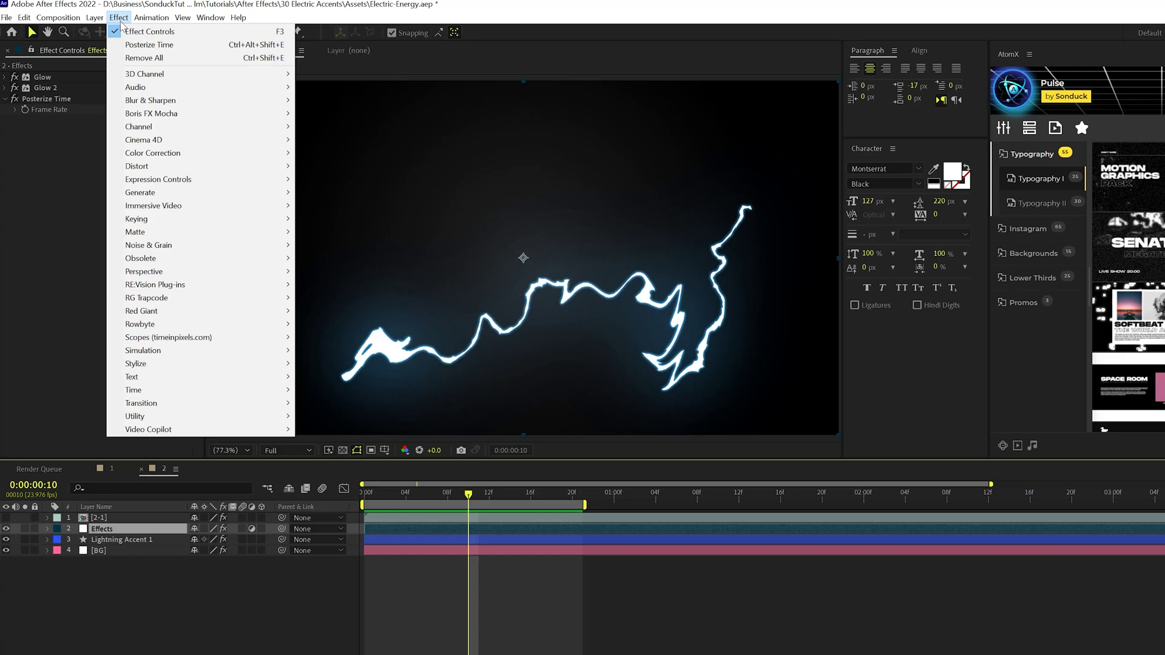
{"action": "mouse_move", "coordinate": [159, 245]}
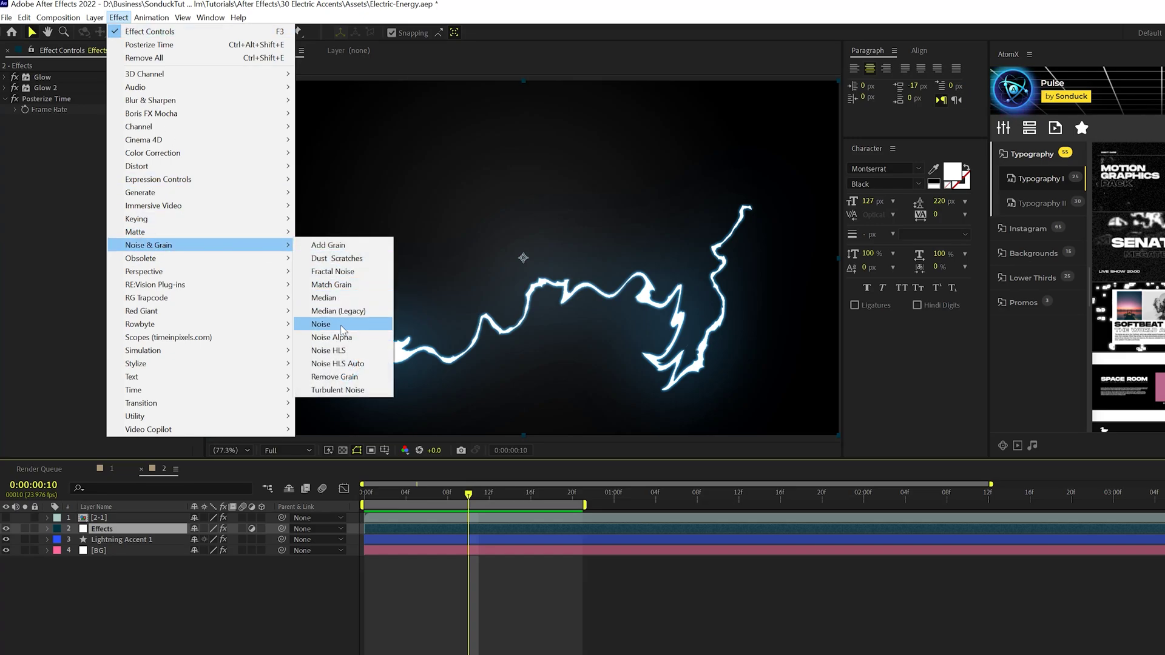
{"action": "left_click", "coordinate": [331, 321]}
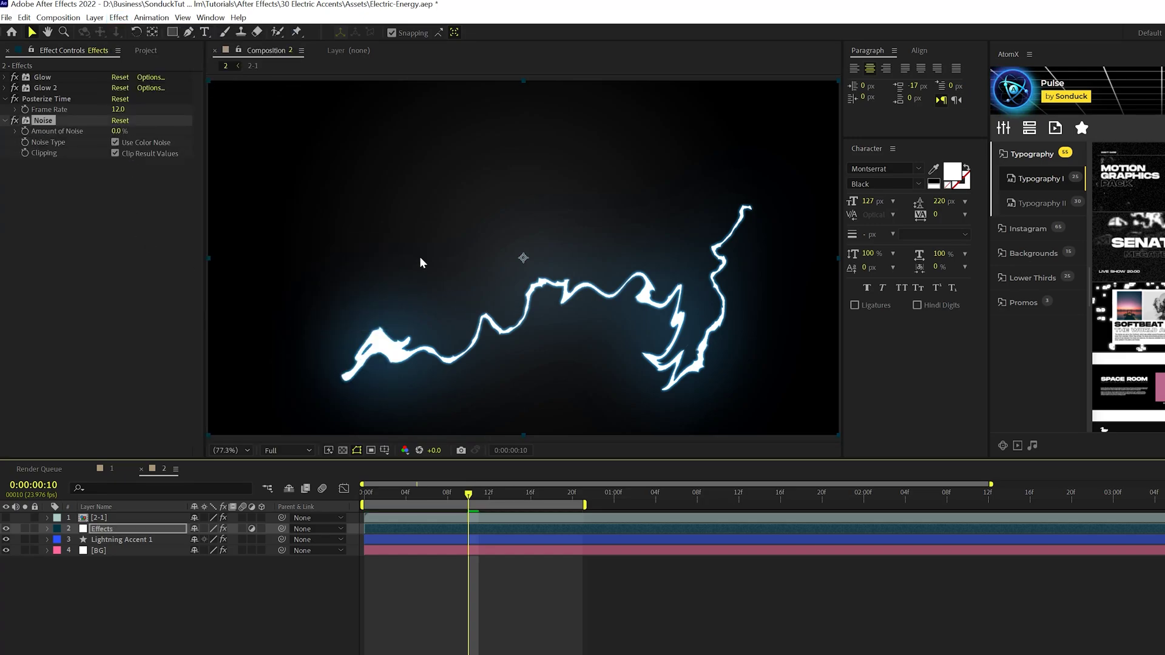
{"action": "left_click_drag", "start_coordinate": [118, 131], "coordinate": [119, 131]}
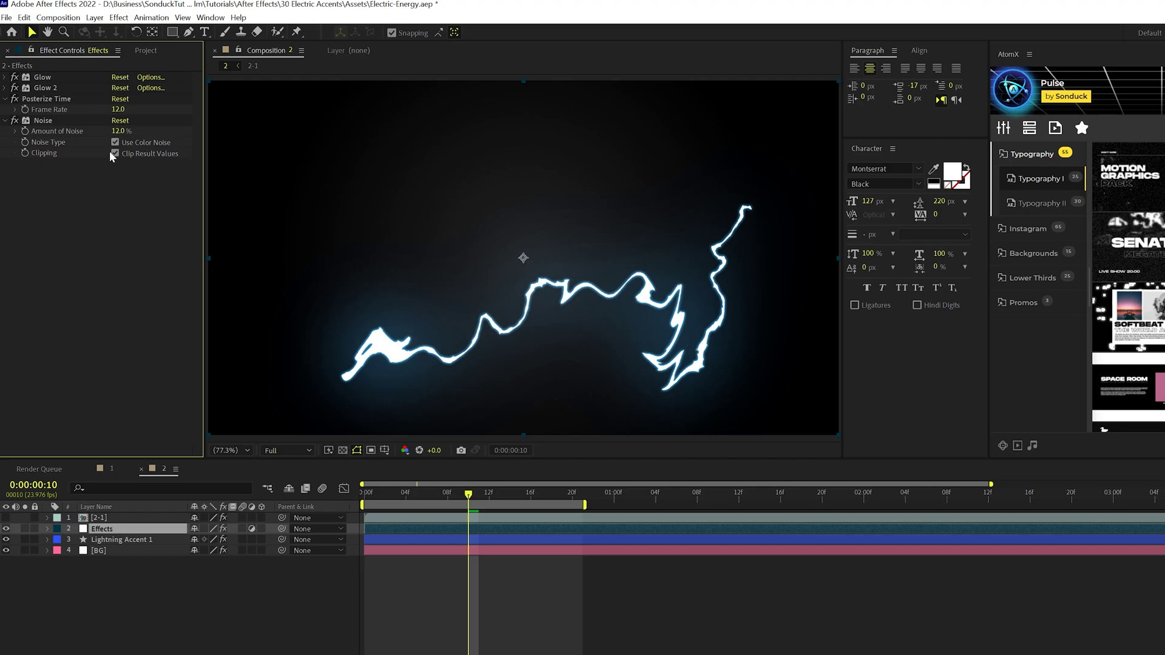
{"action": "left_click", "coordinate": [115, 142]}
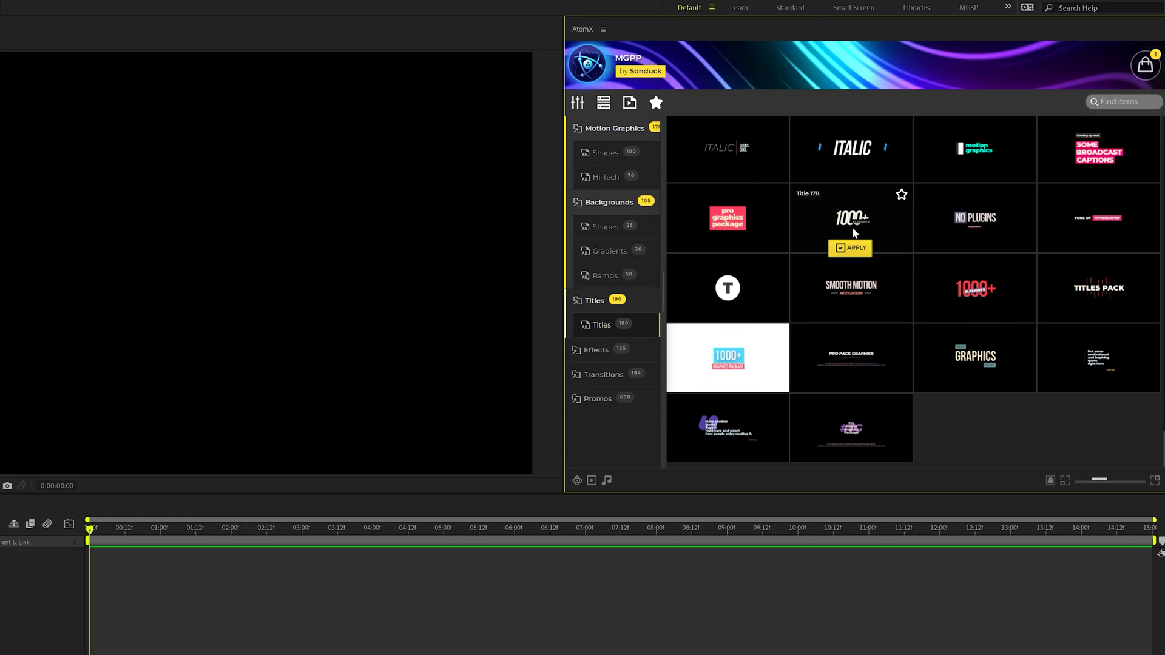
Add the Title 178 template from the MGPP Titles library to the DEMO composition and open its precomposition
{"action": "left_click", "coordinate": [850, 247]}
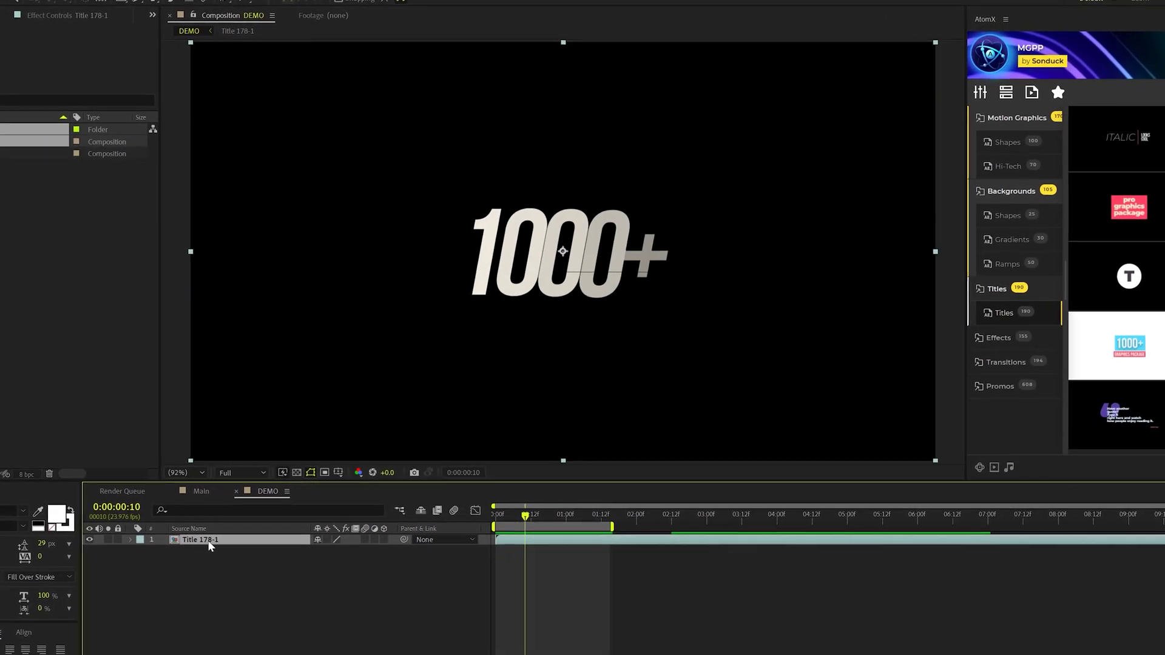
{"action": "double_click", "coordinate": [200, 539]}
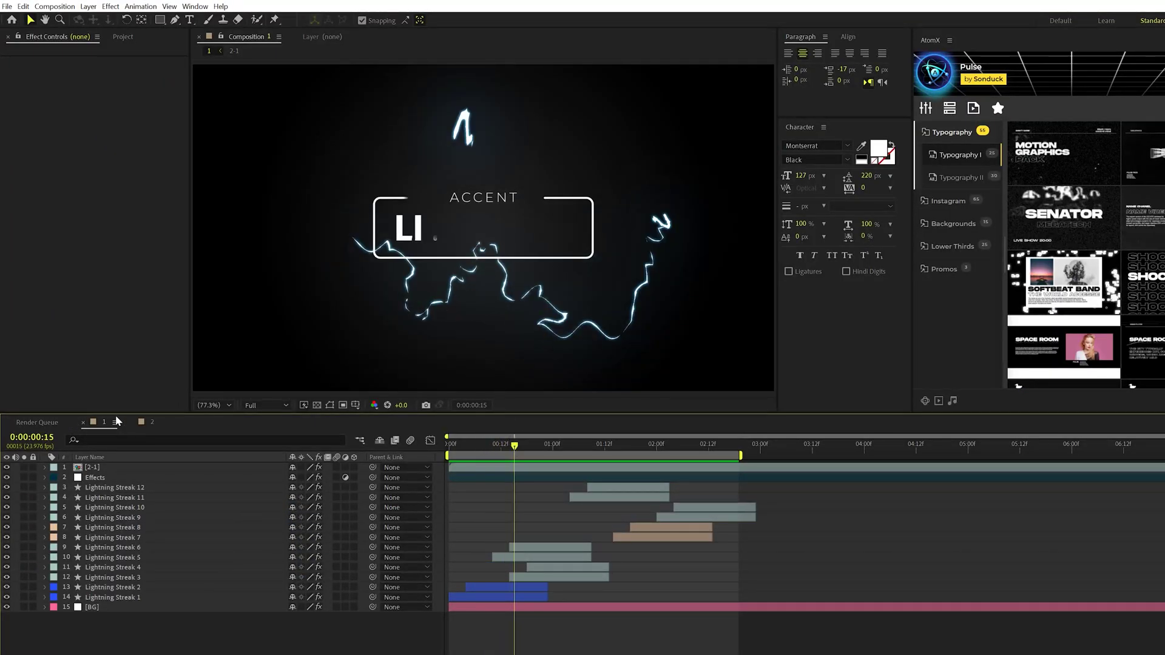
In composition 2, split the Lightning Accent 1 layer at its final Start keyframe, frame 17, and delete the remainder
{"action": "left_click", "coordinate": [146, 425]}
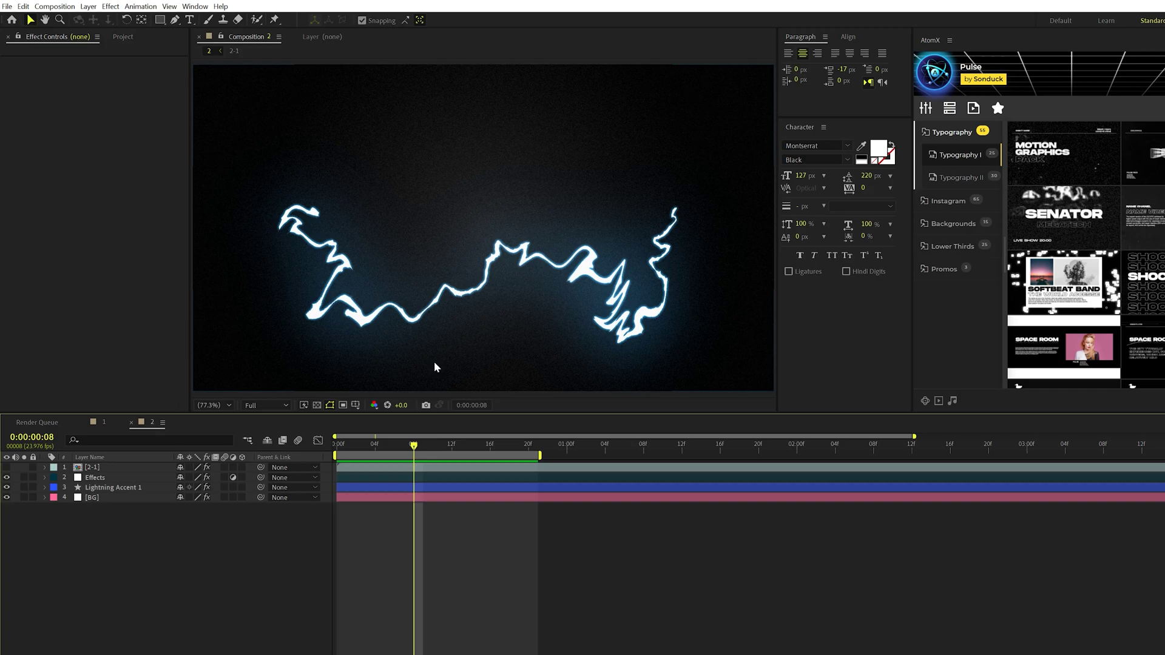
{"action": "left_click", "coordinate": [145, 488]}
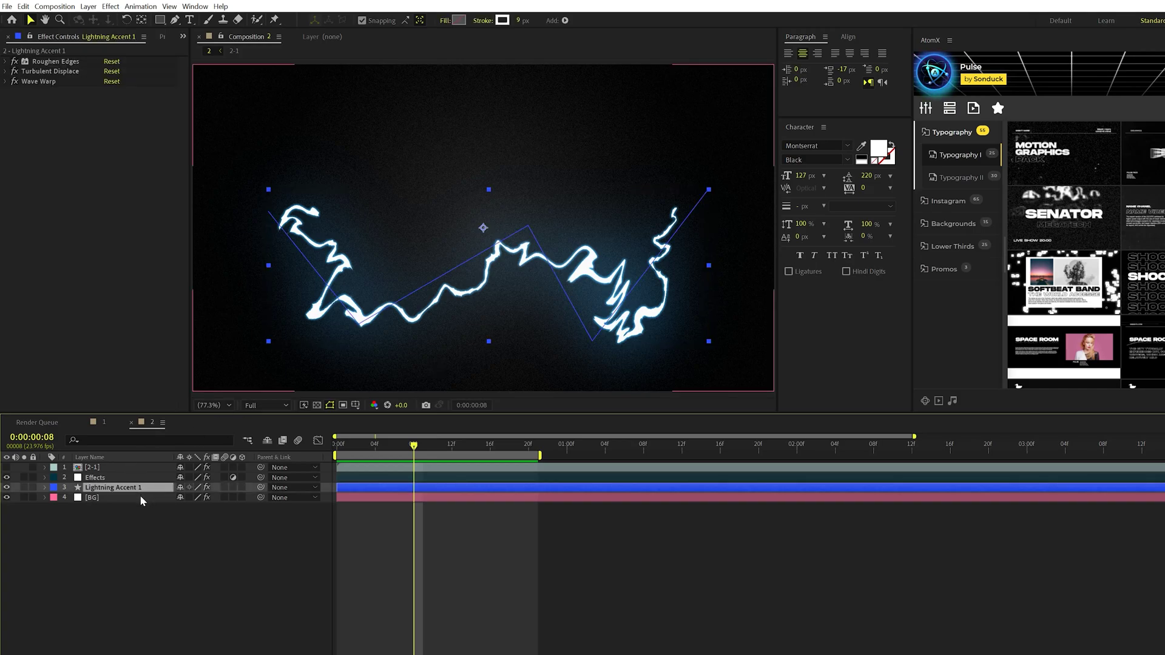
{"action": "key", "text": "u"}
{"action": "left_click", "coordinate": [501, 446]}
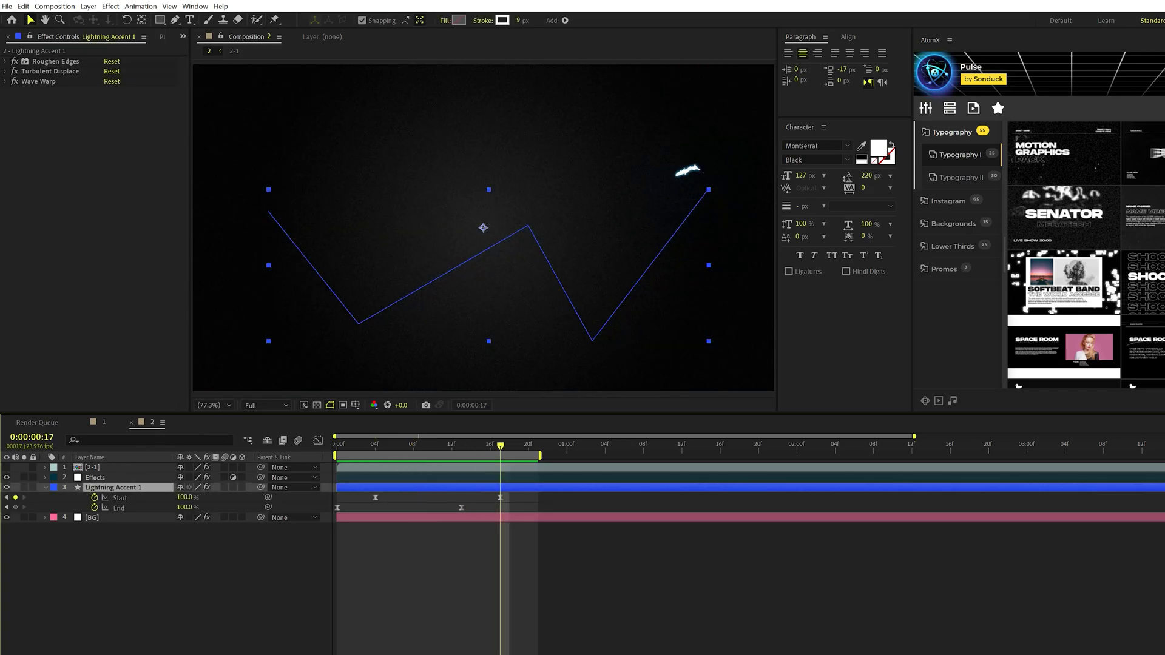
{"action": "key", "text": "ctrl+shift+d"}
{"action": "key", "text": "Delete"}
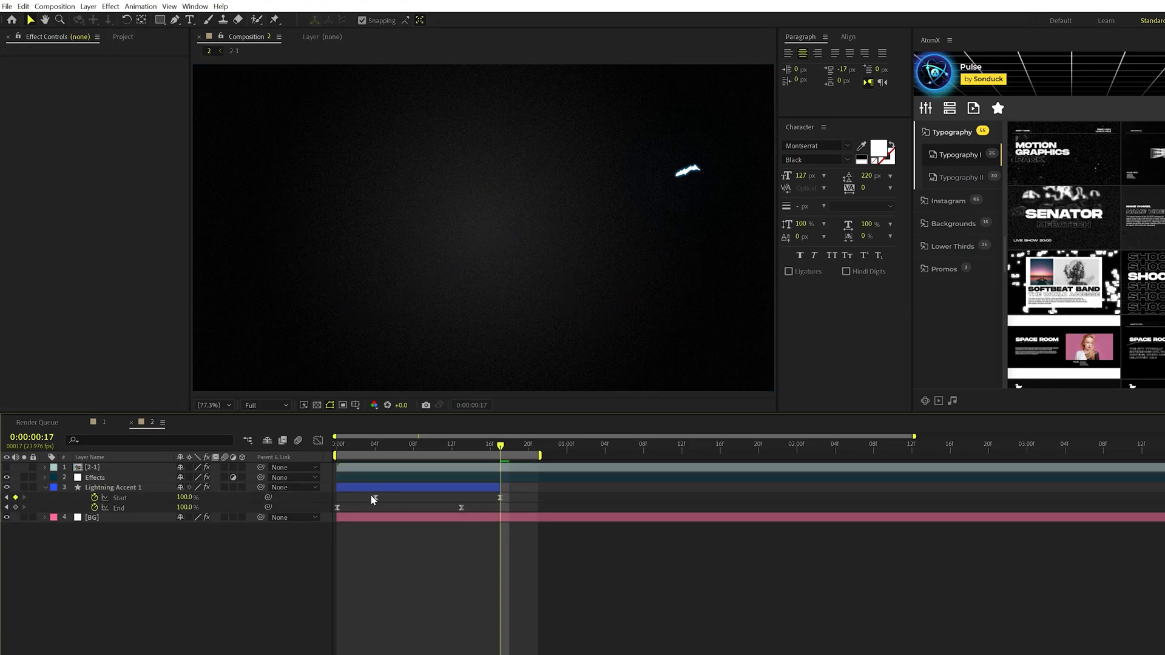
{"action": "left_click", "coordinate": [423, 446]}
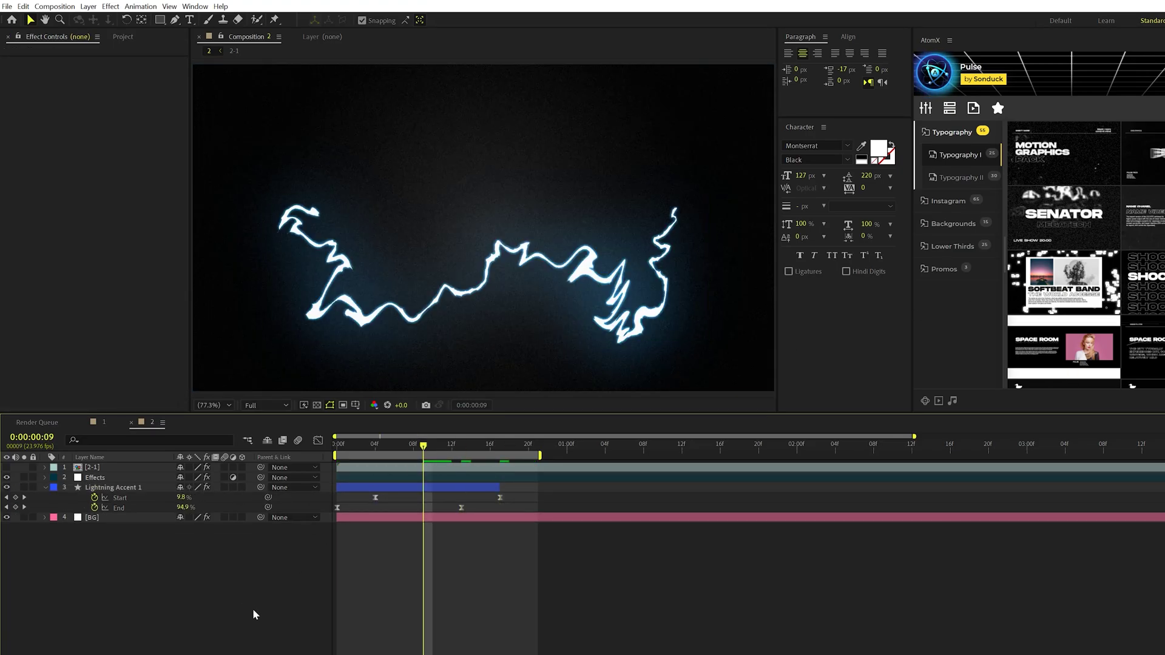
{"action": "key", "text": "u"}
Duplicate the Lightning Accent 1 layer and offset the copy in time to start at frame 4
{"action": "left_click", "coordinate": [125, 489]}
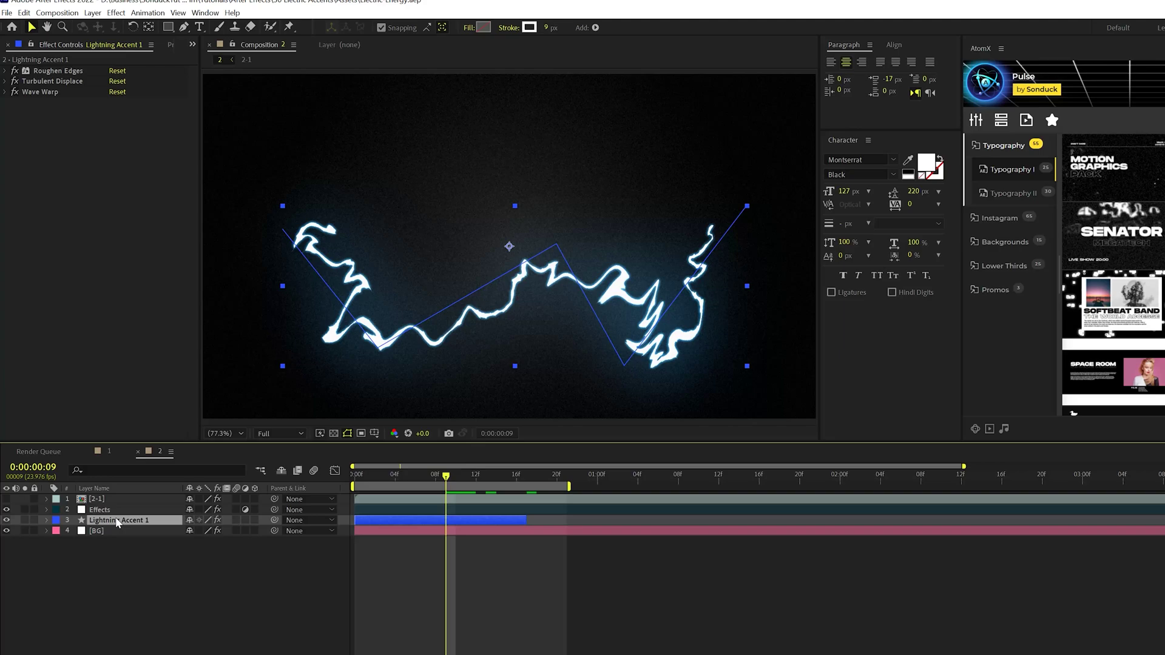
{"action": "key", "text": "ctrl+d"}
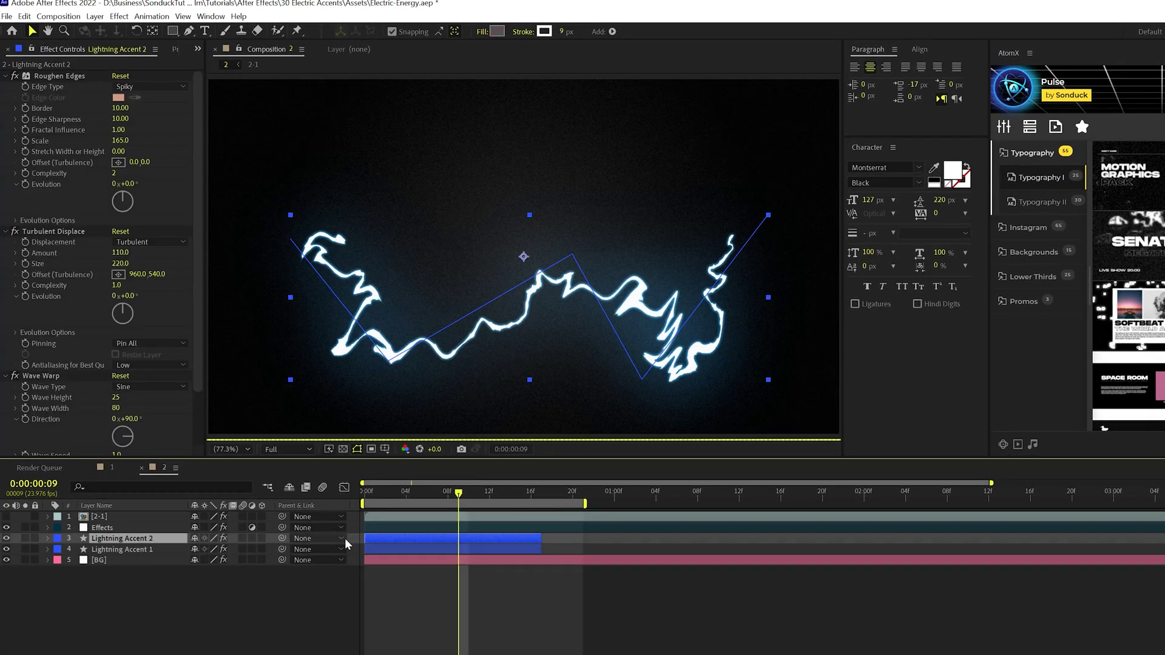
{"action": "left_click_drag", "start_coordinate": [427, 537], "coordinate": [466, 537]}
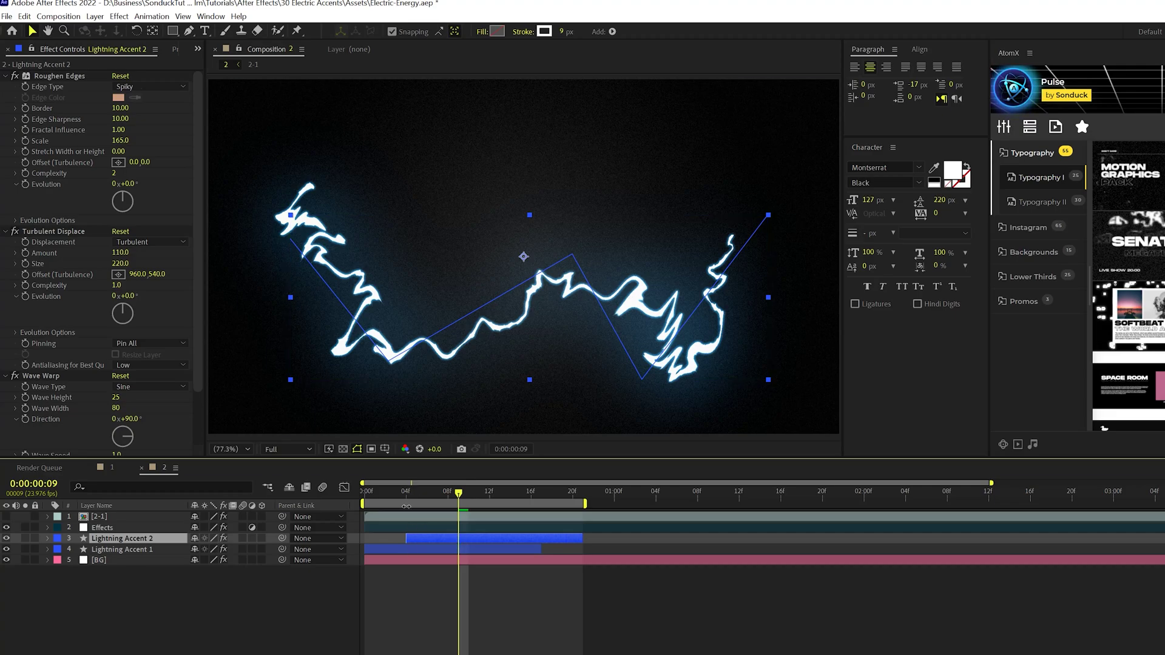
Set the stroke width of Lightning Accent 2 to 2 px
{"action": "key", "text": "space"}
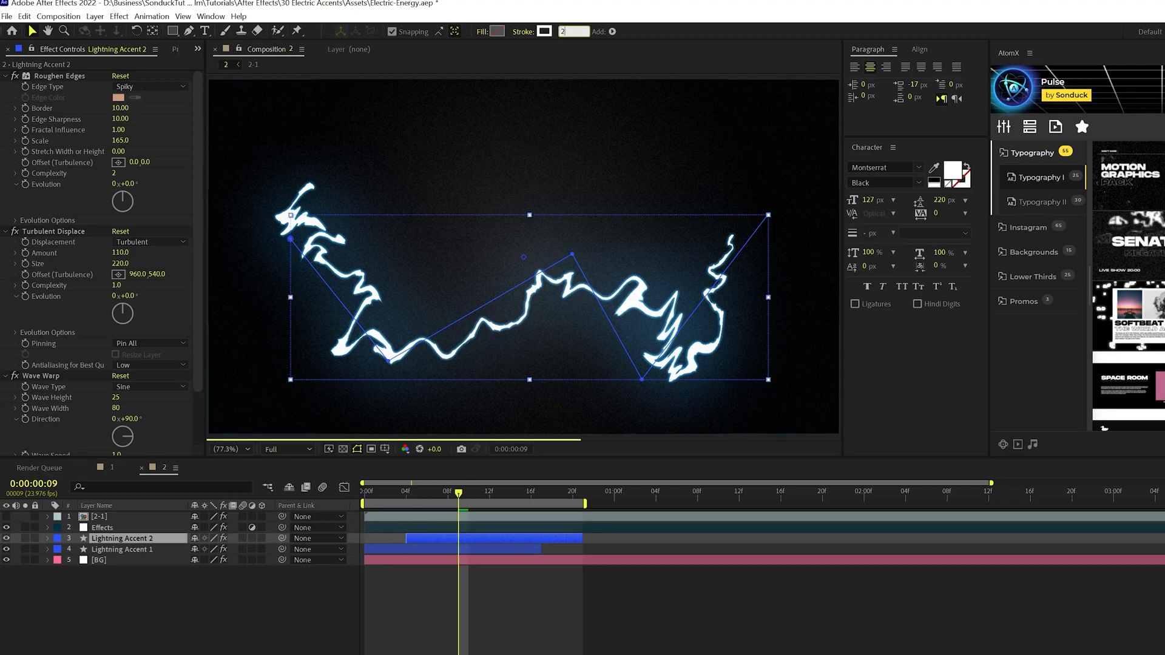
{"action": "left_click", "coordinate": [381, 362]}
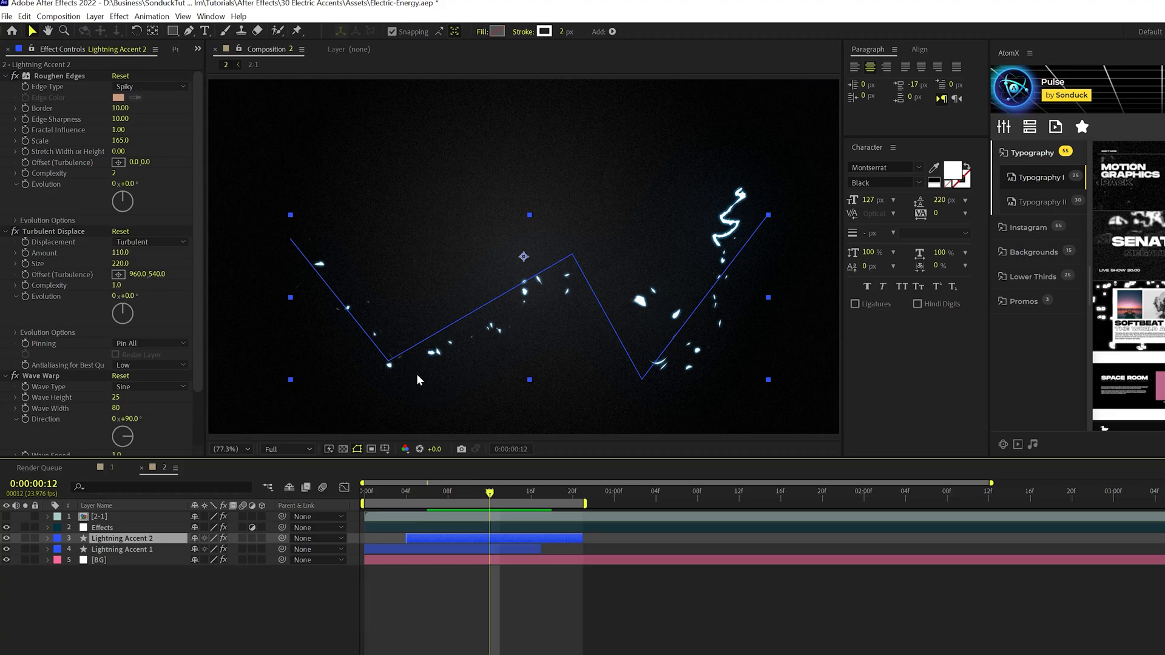
Remove the time*20 expression from the Random Seed of Wiggle Paths 1 on Lightning Accent 2
{"action": "left_click", "coordinate": [48, 539]}
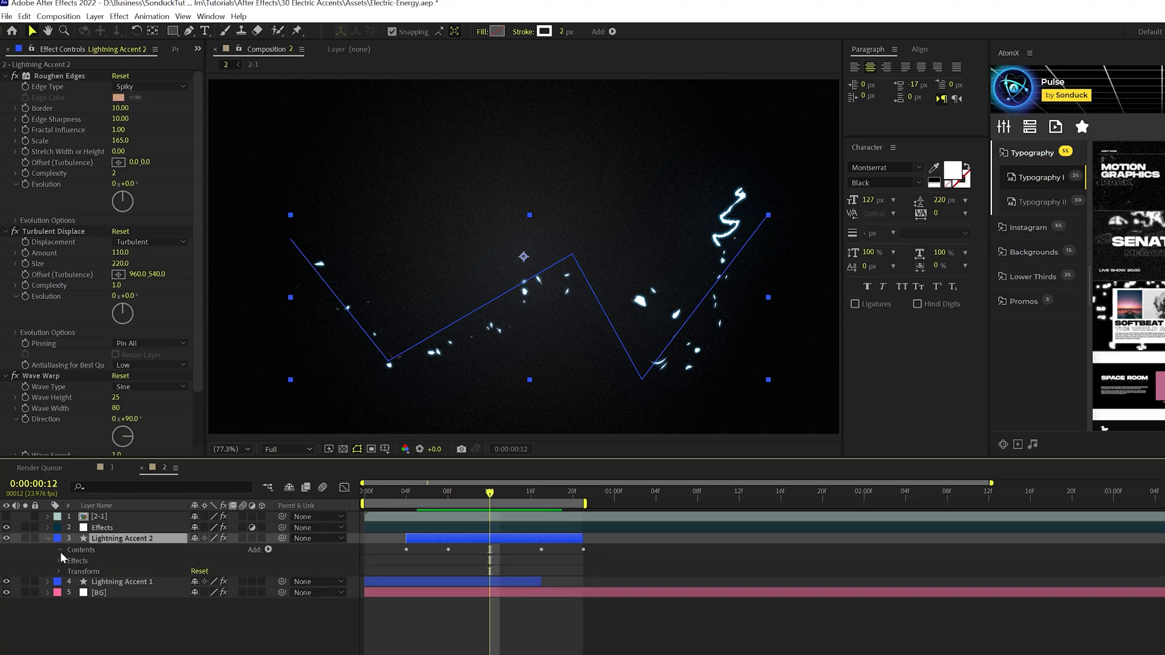
{"action": "left_click", "coordinate": [58, 551]}
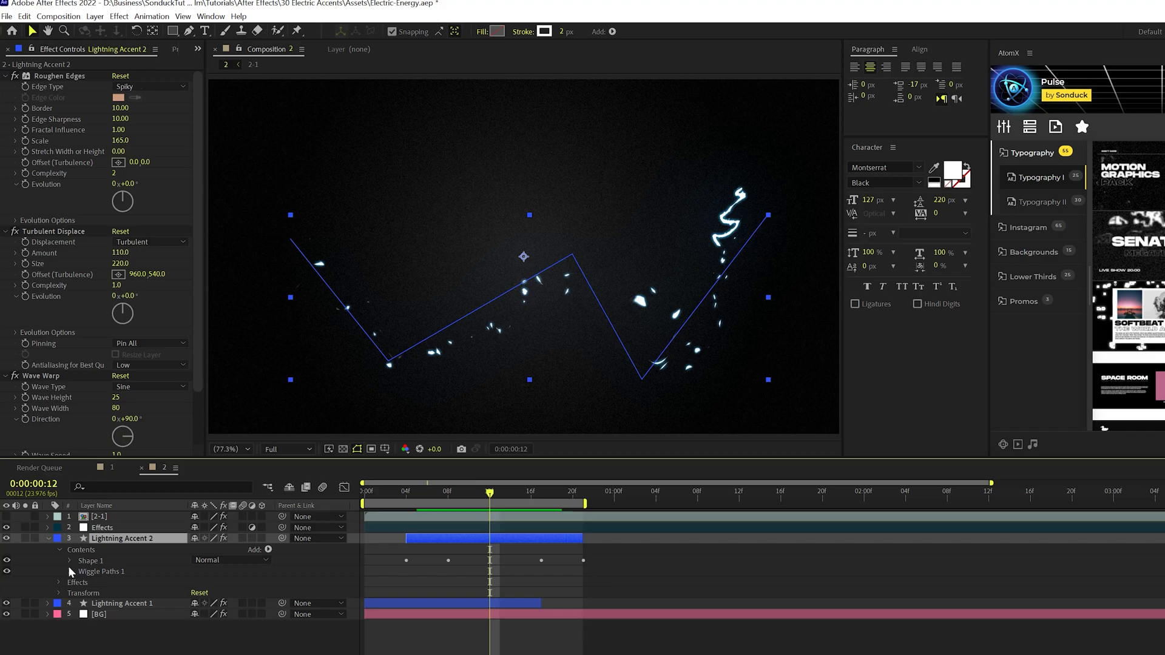
{"action": "left_click", "coordinate": [70, 571]}
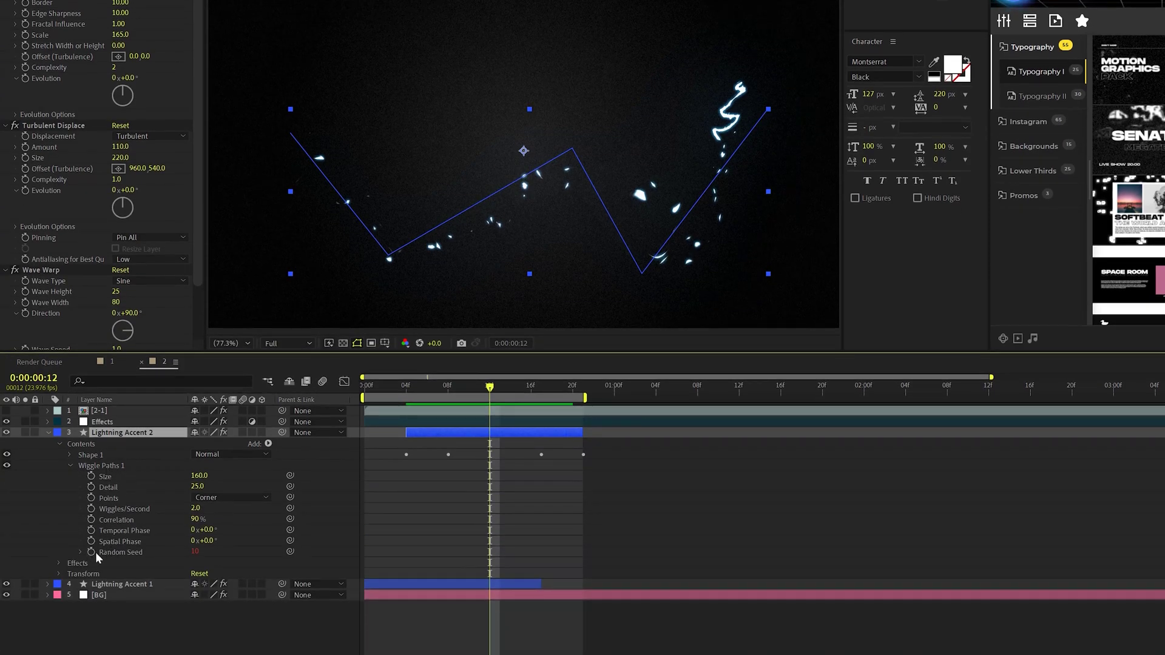
{"action": "left_click", "coordinate": [81, 552]}
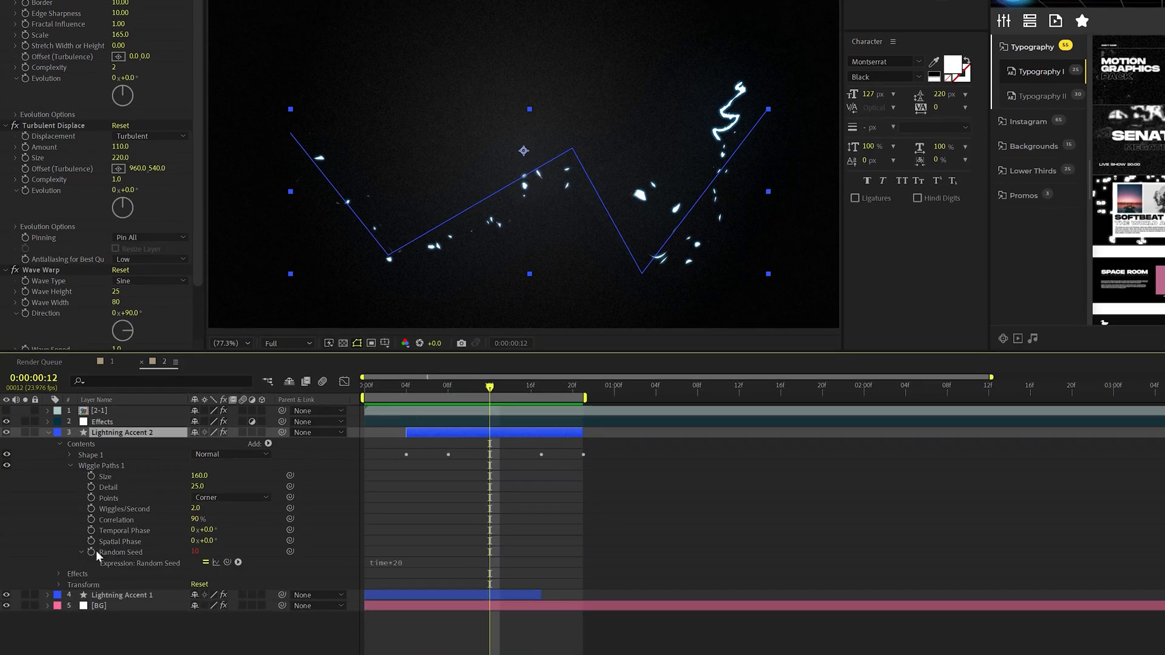
{"action": "left_click", "coordinate": [92, 553], "text": "alt"}
{"action": "left_click", "coordinate": [250, 617]}
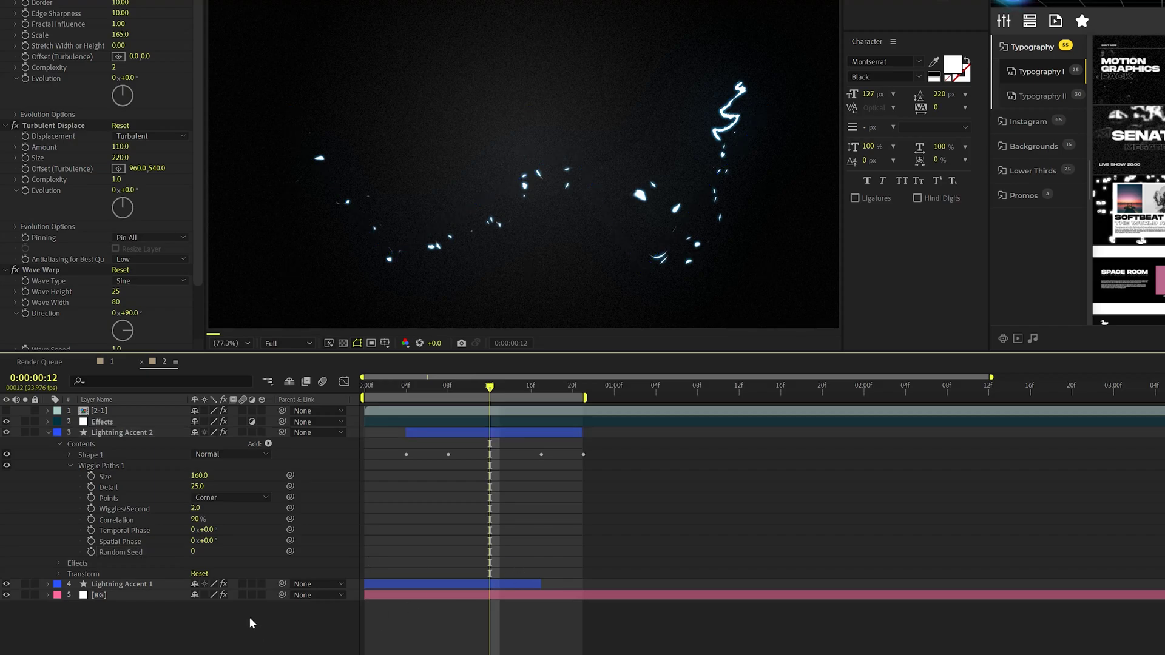
Set the Roughen Edges Border on Lightning Accent 2 to 2
{"action": "left_click", "coordinate": [128, 428]}
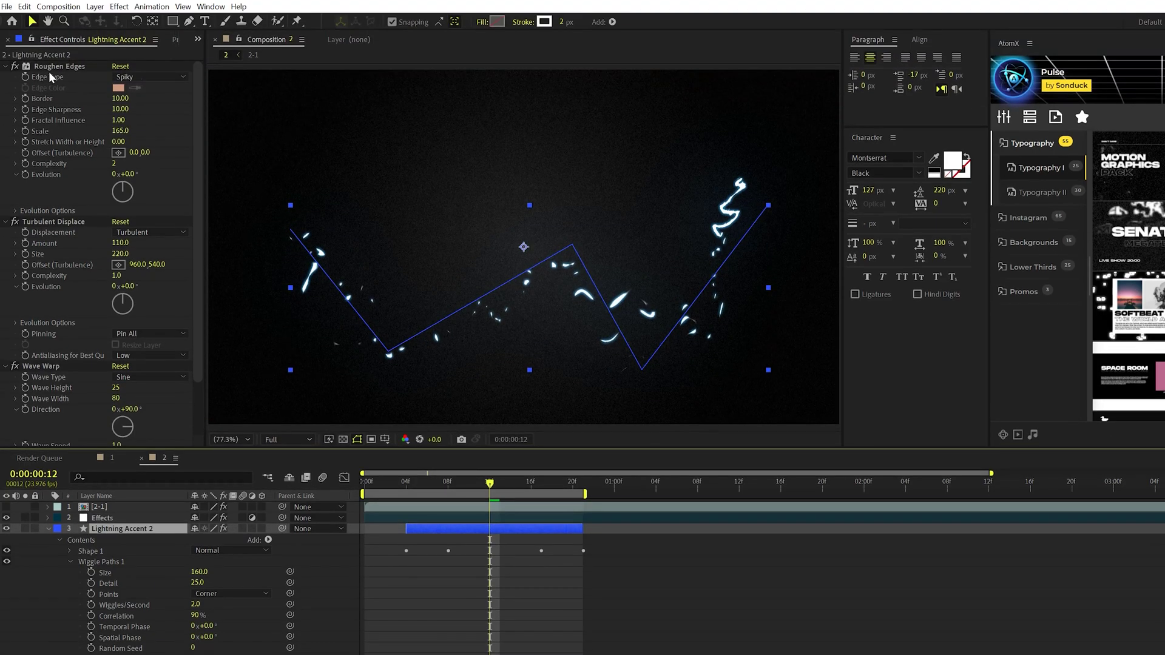
{"action": "left_click", "coordinate": [78, 66]}
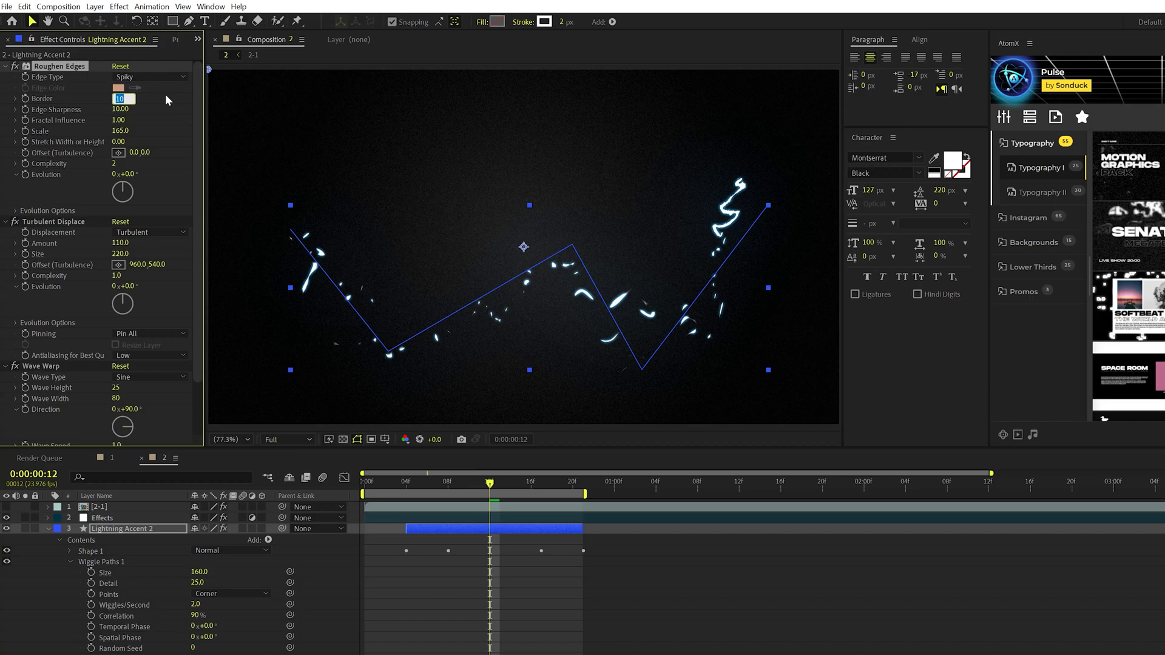
{"action": "type", "text": "2"}
{"action": "key", "text": "Return"}
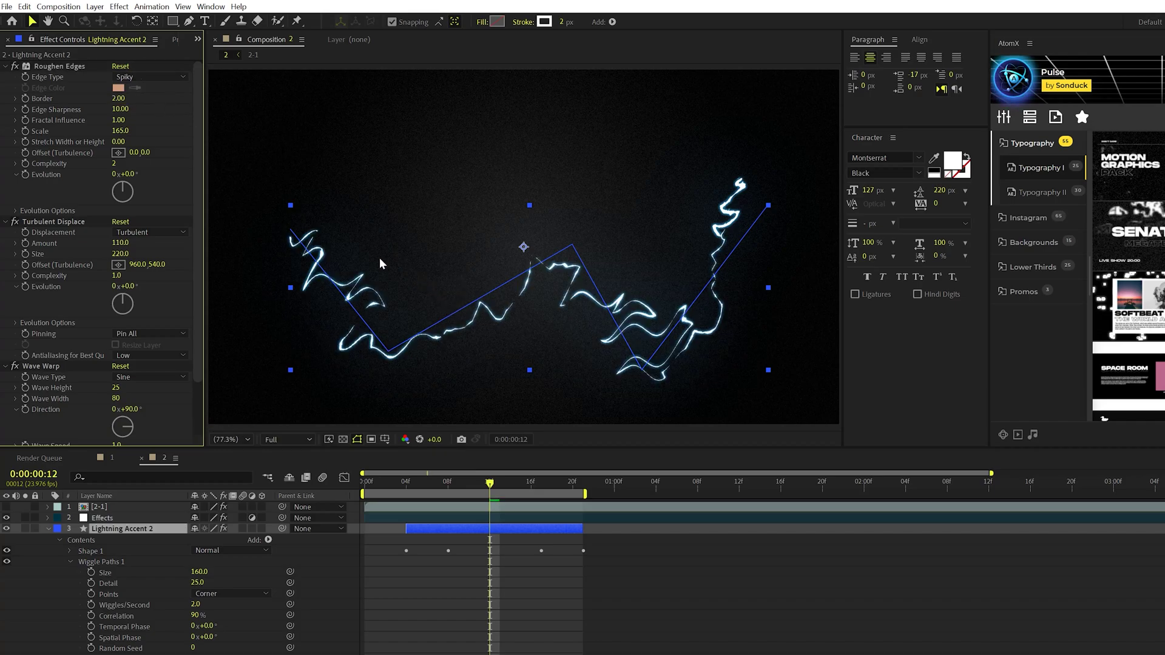
Try a Roughen Edges Border of 7.5 on Lightning Accent 2 and preview the animation from the first frame
{"action": "left_click", "coordinate": [529, 589]}
{"action": "mouse_move", "coordinate": [119, 102]}
{"action": "left_mouse_down"}
{"action": "mouse_move", "coordinate": [146, 102]}
{"action": "mouse_move", "coordinate": [110, 100]}
{"action": "left_mouse_up"}
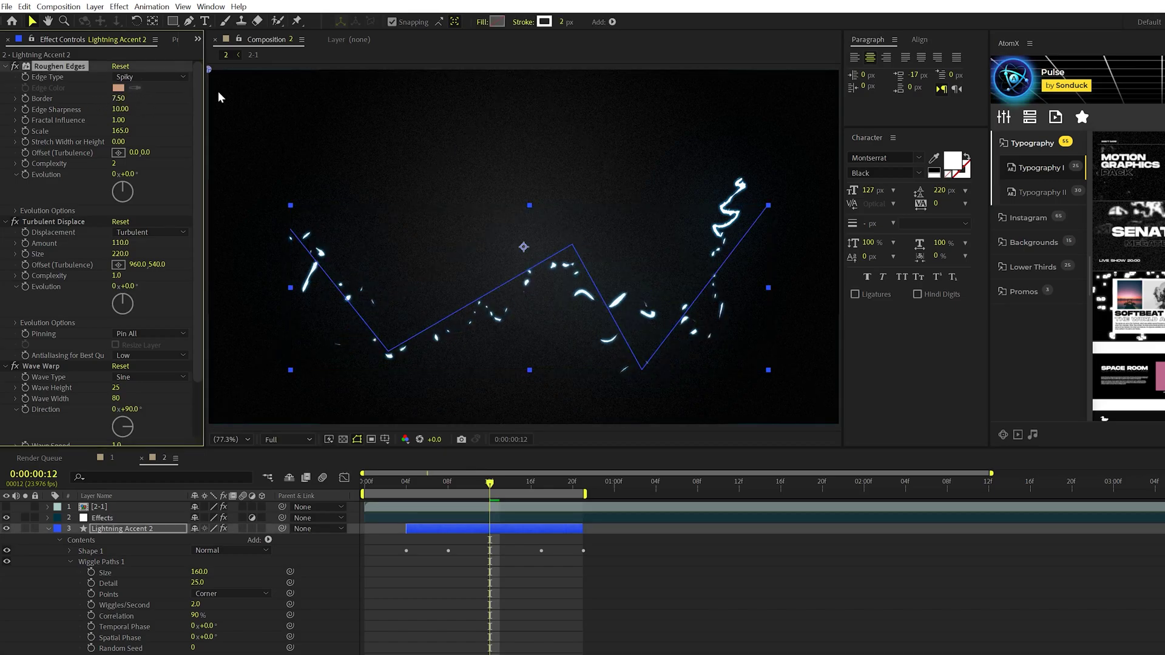
{"action": "left_click", "coordinate": [288, 544]}
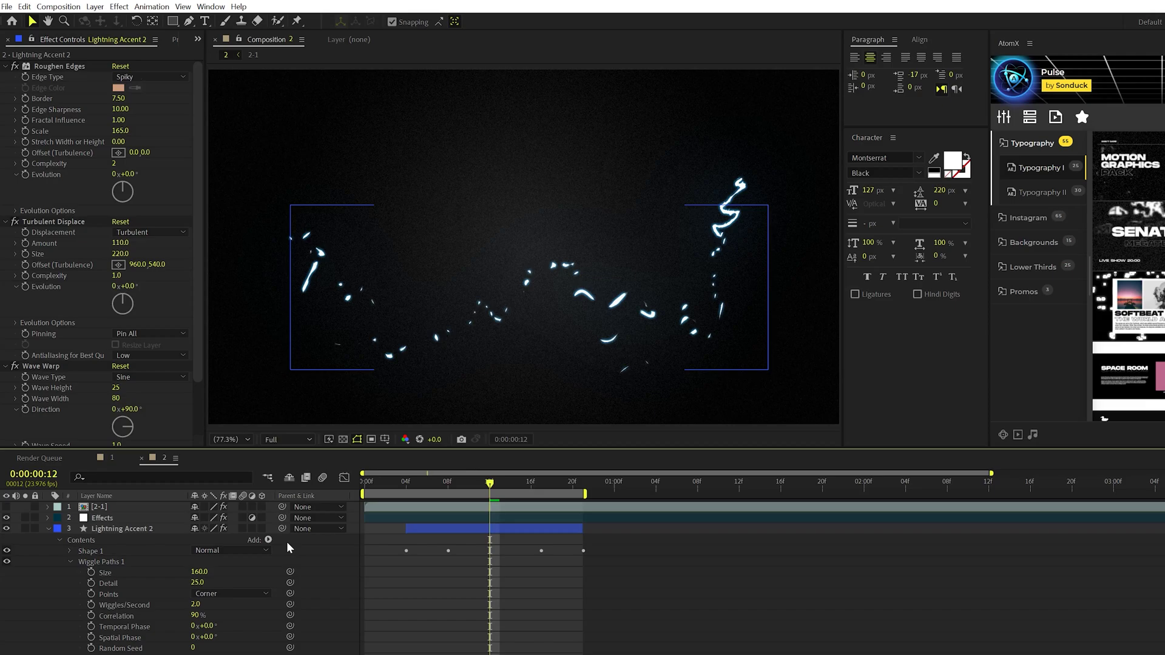
{"action": "left_click_drag", "start_coordinate": [467, 482], "coordinate": [364, 483]}
{"action": "key", "text": "space"}
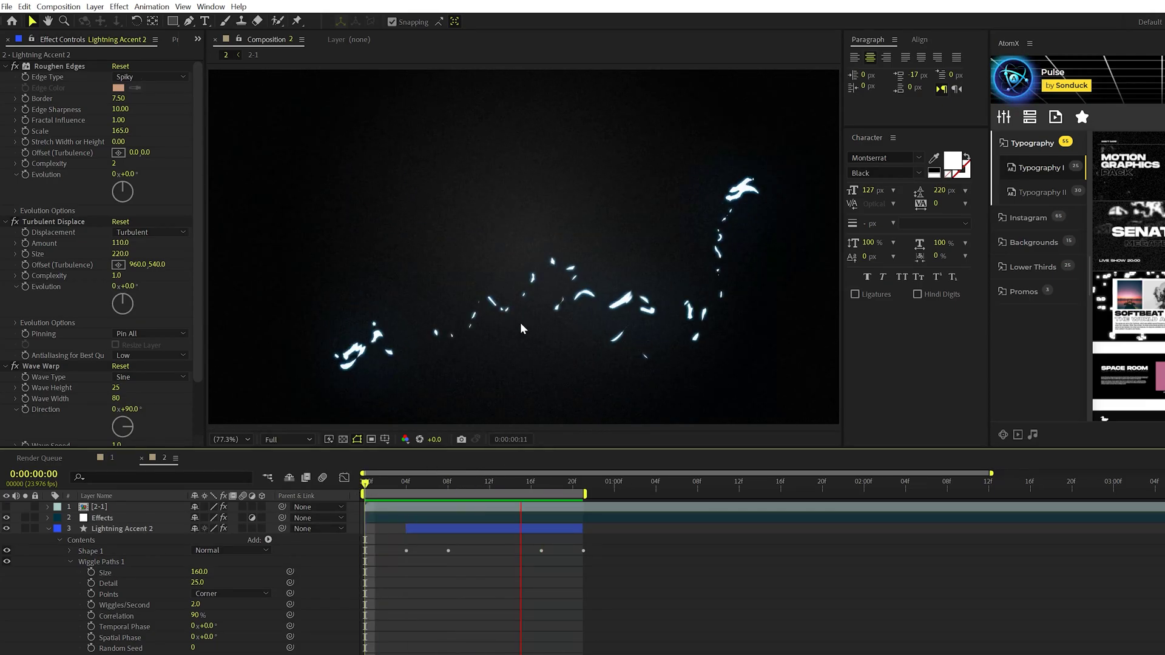
Restore the Roughen Edges Border of Lightning Accent 2 to 2 and review the animation up to frame 14
{"action": "left_click", "coordinate": [108, 527]}
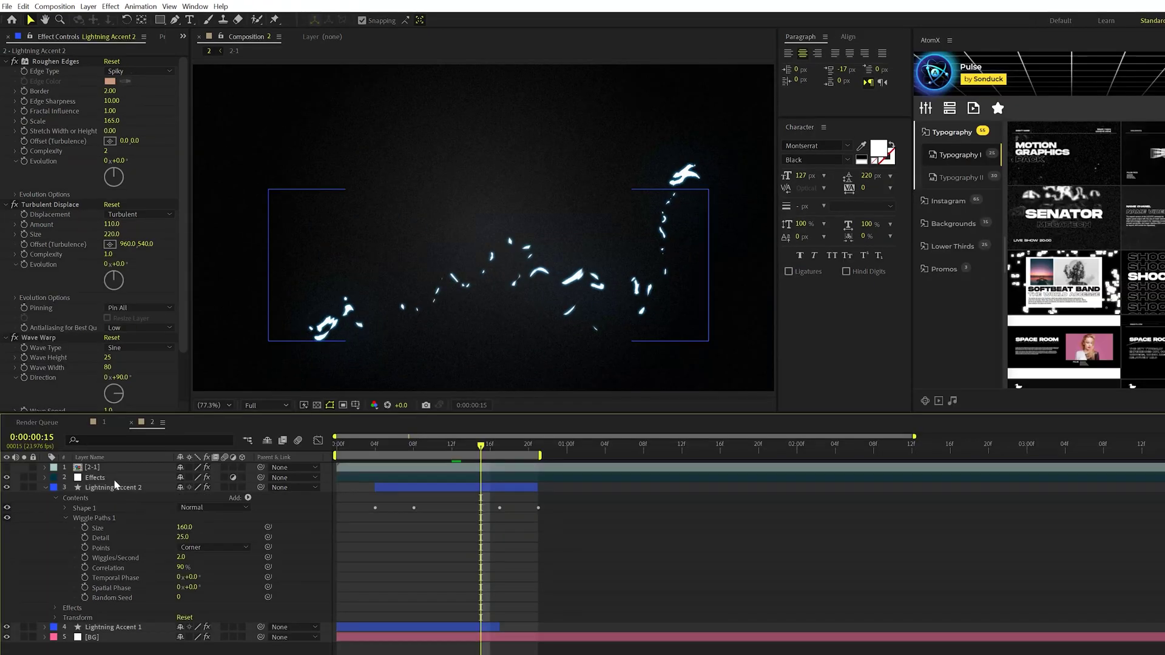
{"action": "left_click", "coordinate": [505, 283]}
{"action": "key", "text": "space"}
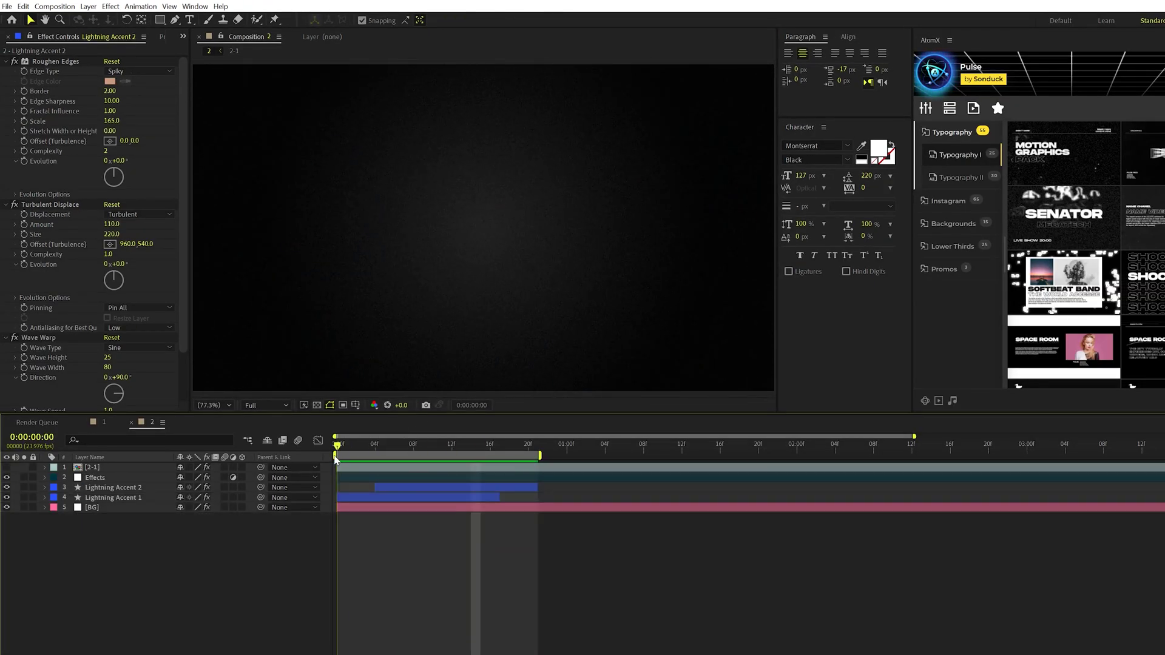
{"action": "left_click_drag", "start_coordinate": [338, 455], "coordinate": [473, 466]}
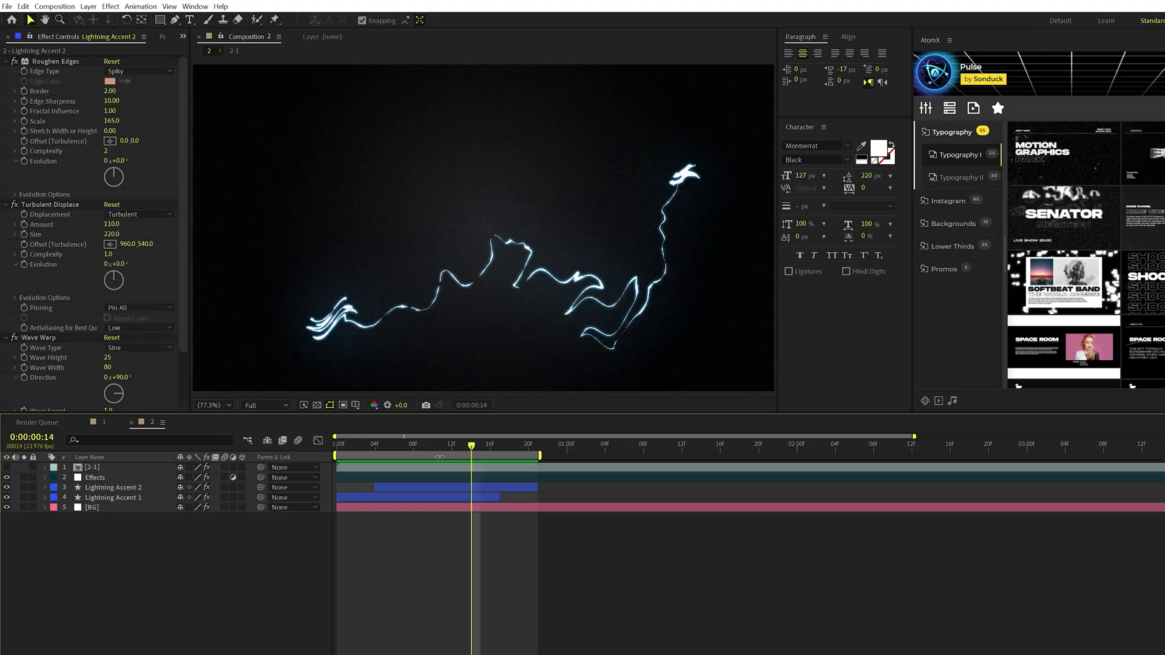
Add an expression to the Path property of Shape 1's Path 1 on Lightning Accent 2
{"action": "left_click", "coordinate": [139, 488]}
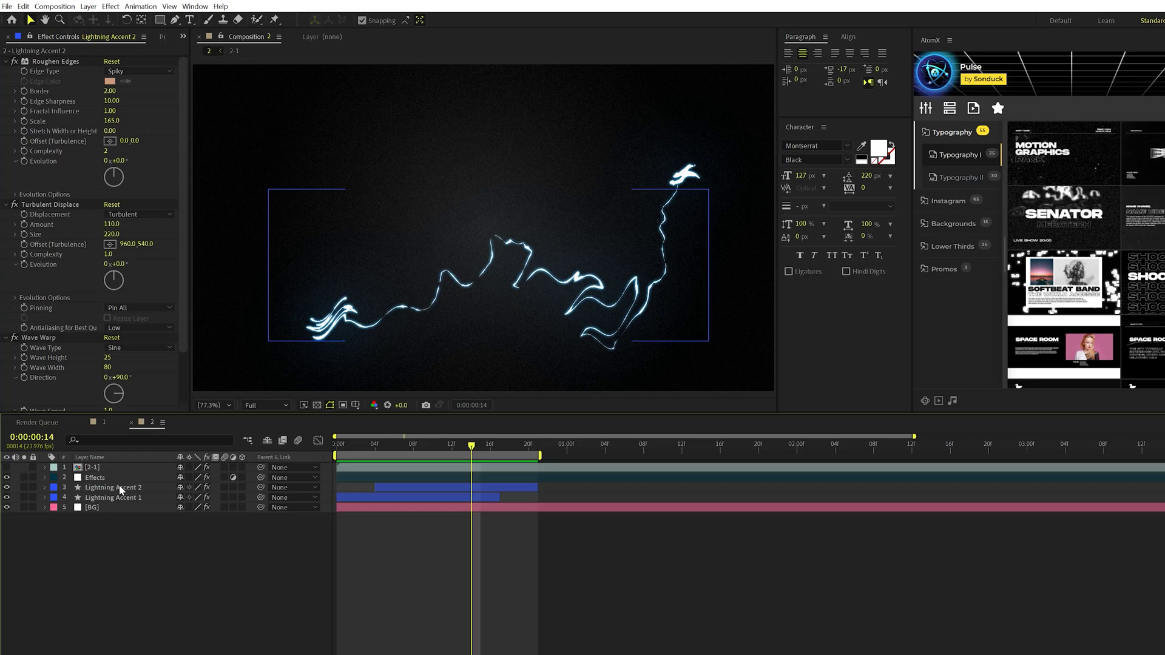
{"action": "left_click", "coordinate": [120, 490]}
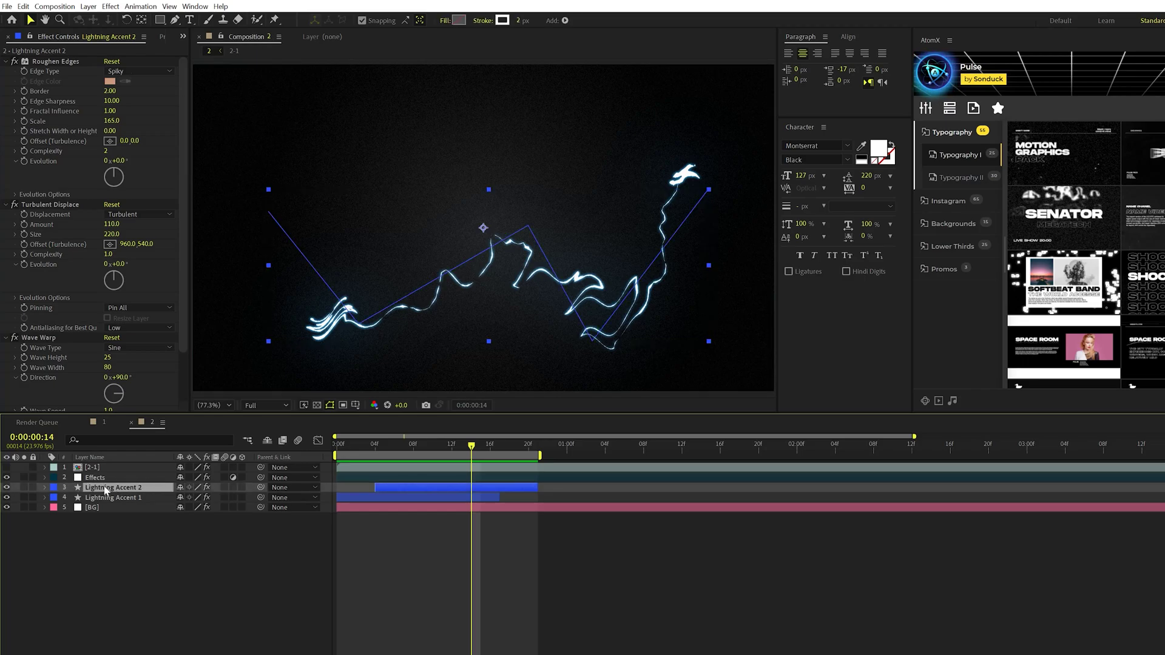
{"action": "left_click", "coordinate": [44, 488]}
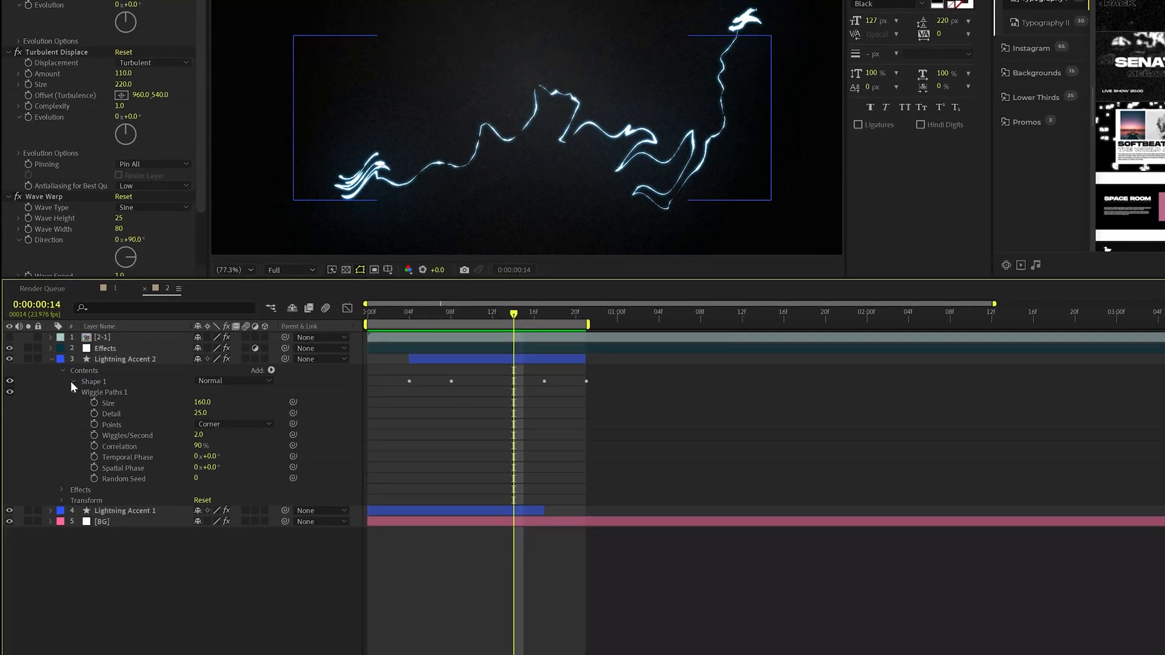
{"action": "left_click", "coordinate": [67, 508]}
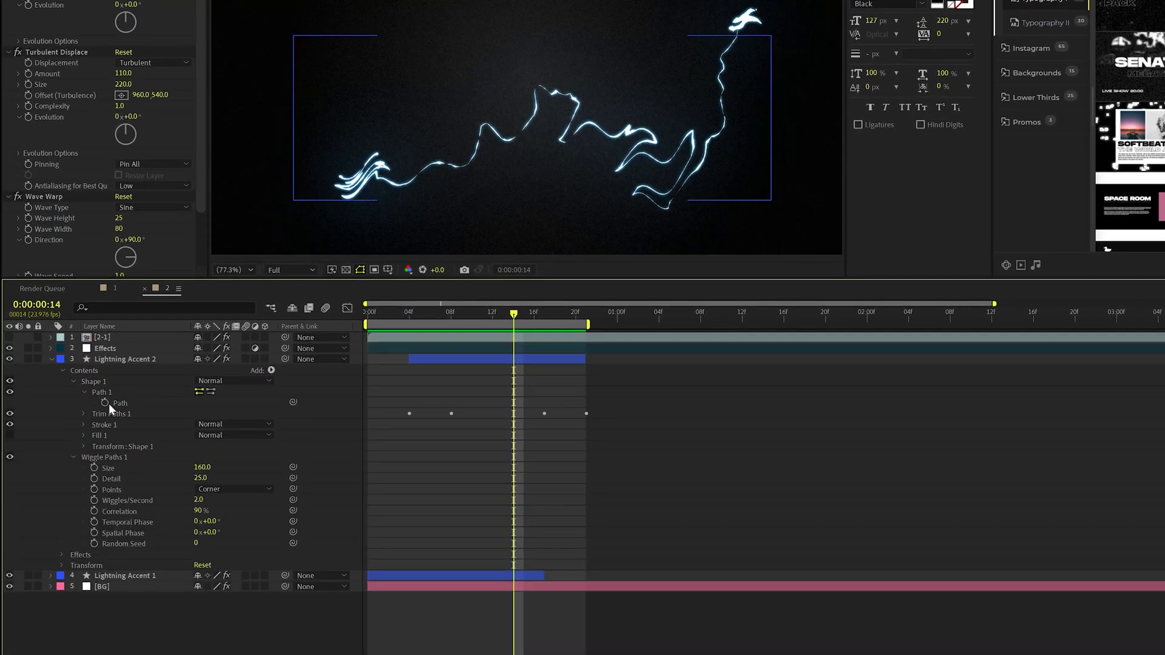
{"action": "left_click", "coordinate": [105, 403], "text": "alt"}
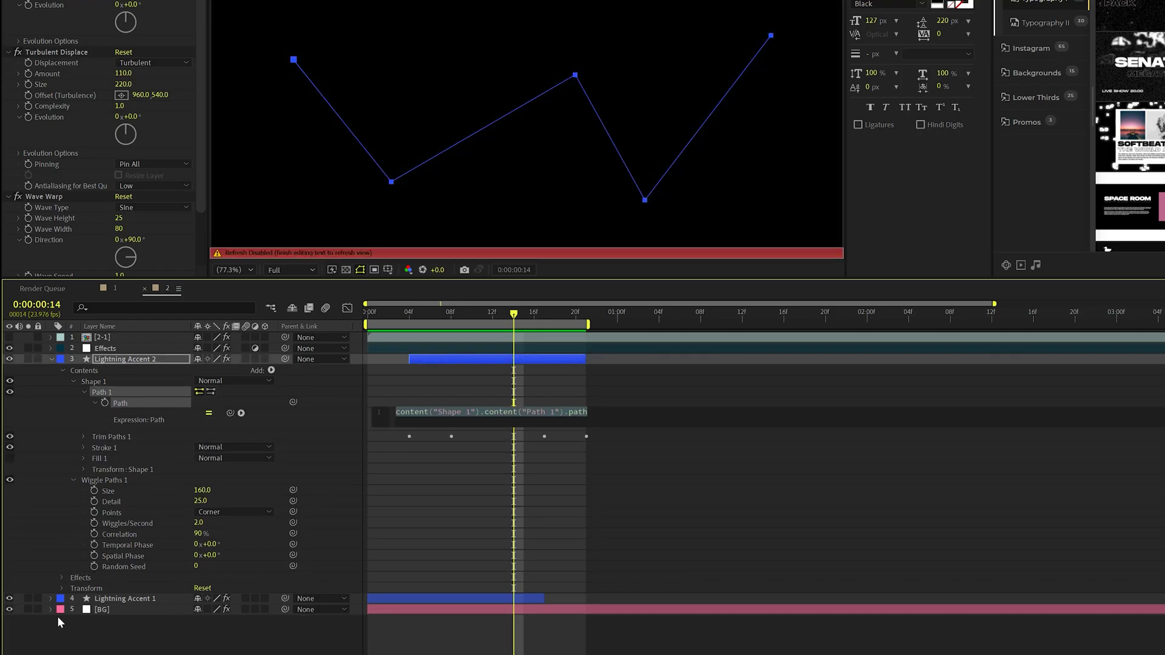
Link the Path expression of Lightning Accent 2 to the Path of Lightning Accent 1's Path 1, and collapse the layer properties
{"action": "left_click", "coordinate": [112, 598]}
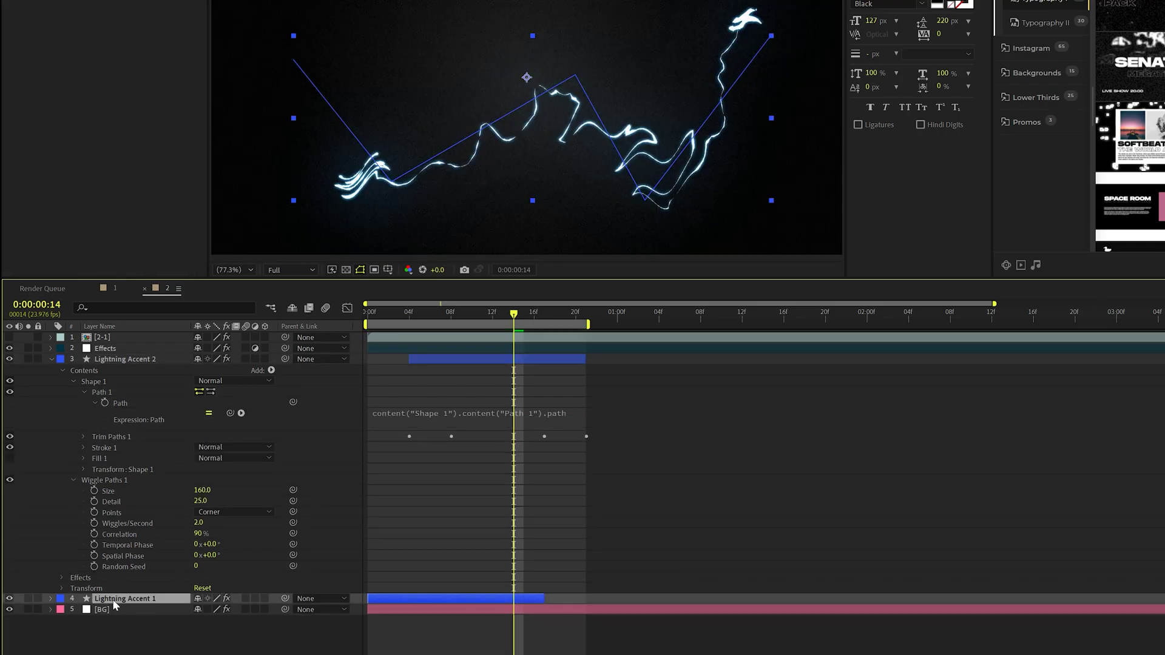
{"action": "key", "text": "grave"}
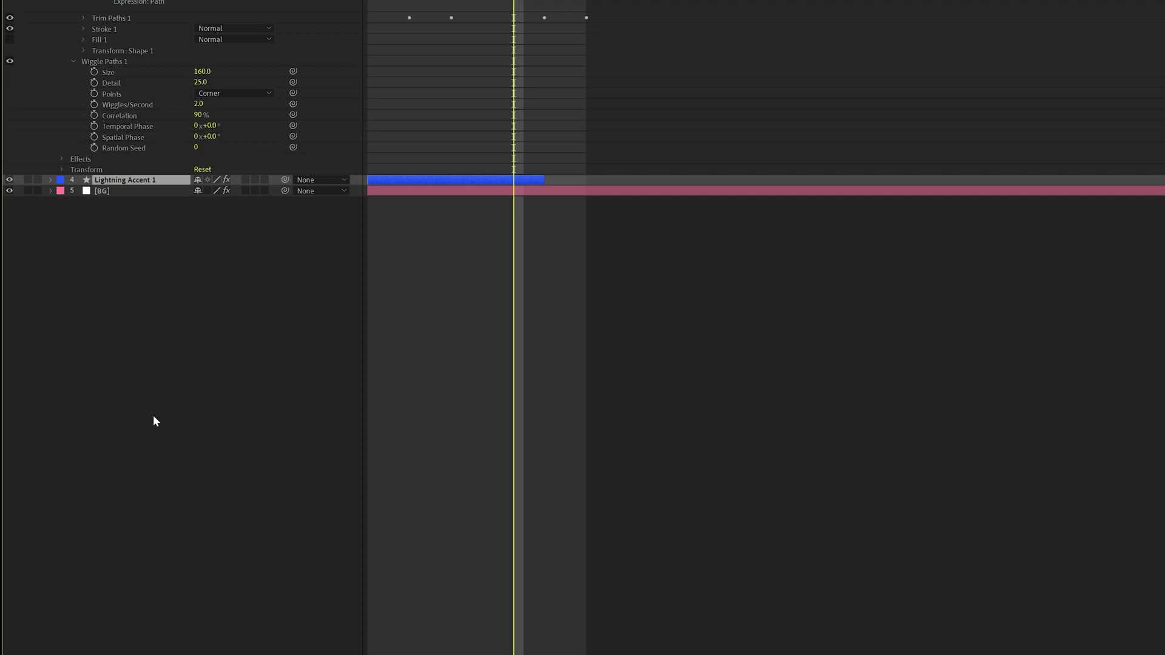
{"action": "key", "text": "u"}
{"action": "key", "text": "u"}
{"action": "left_click", "coordinate": [125, 350]}
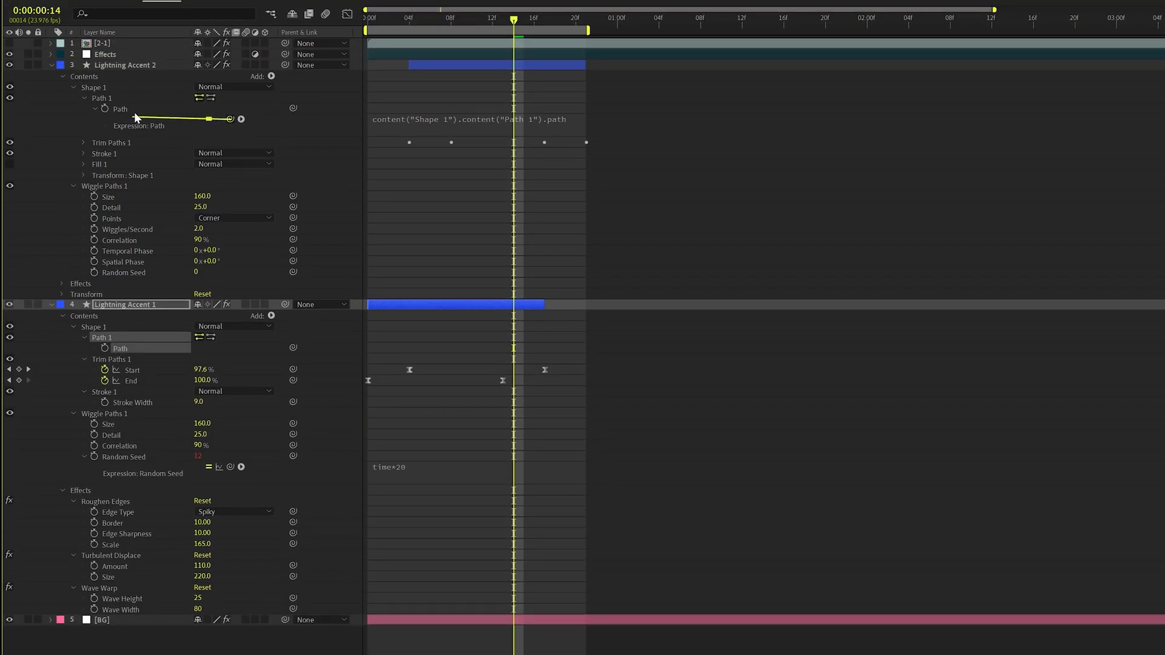
{"action": "left_click_drag", "start_coordinate": [133, 111], "coordinate": [122, 352]}
{"action": "key", "text": "F2"}
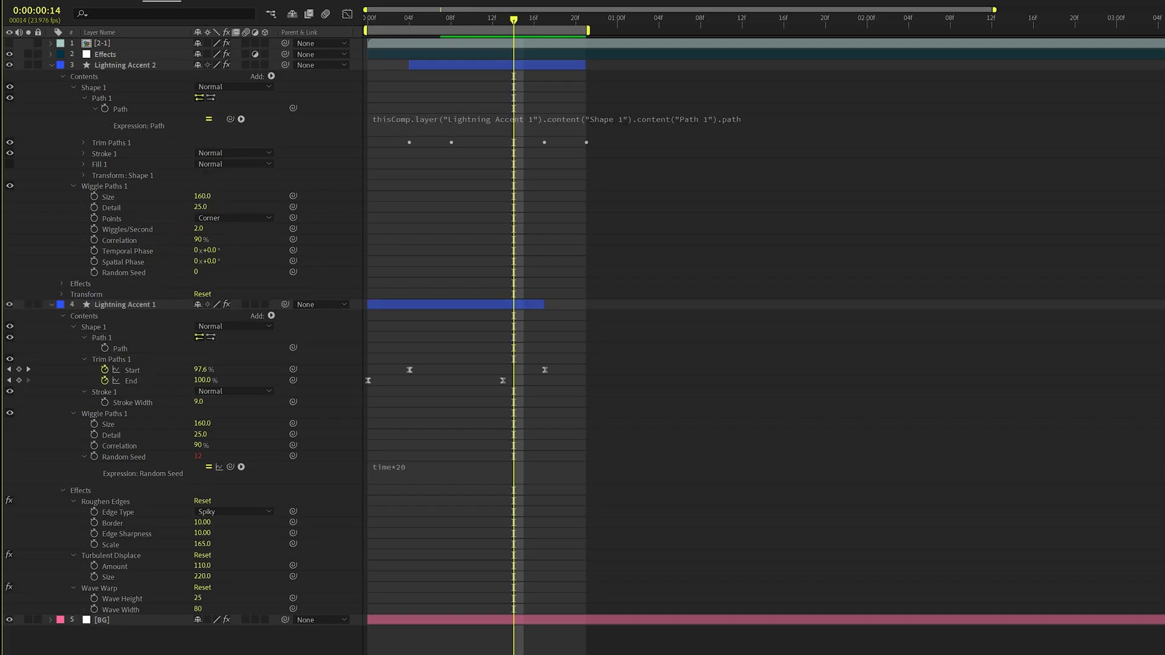
{"action": "left_click", "coordinate": [120, 356]}
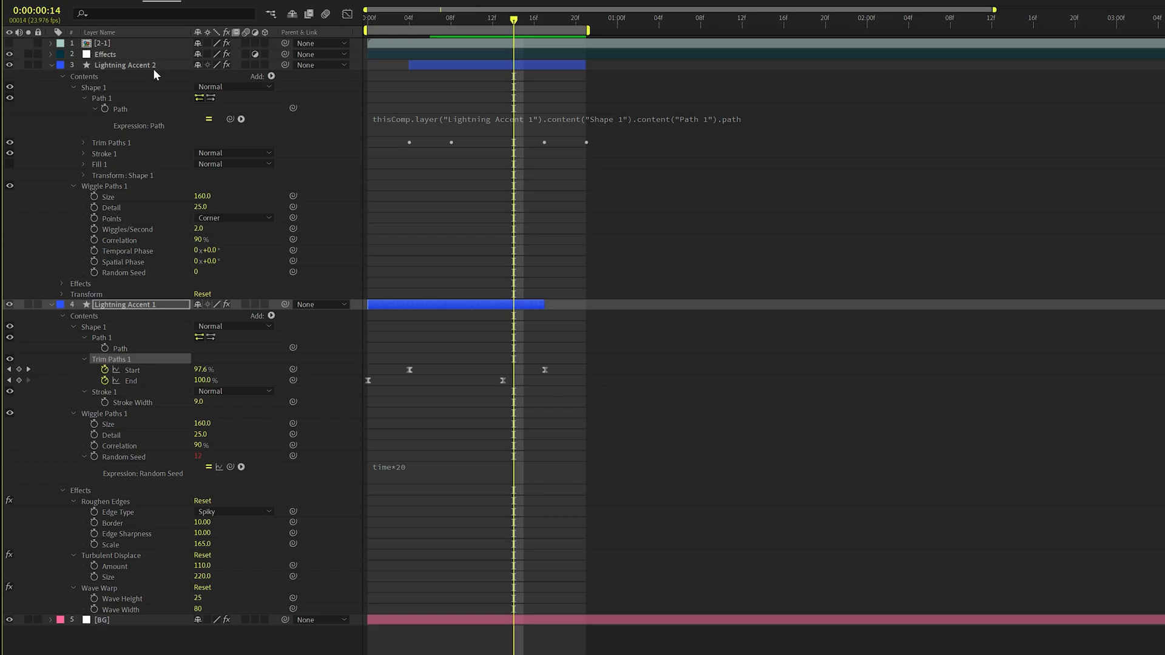
{"action": "left_click", "coordinate": [195, 635]}
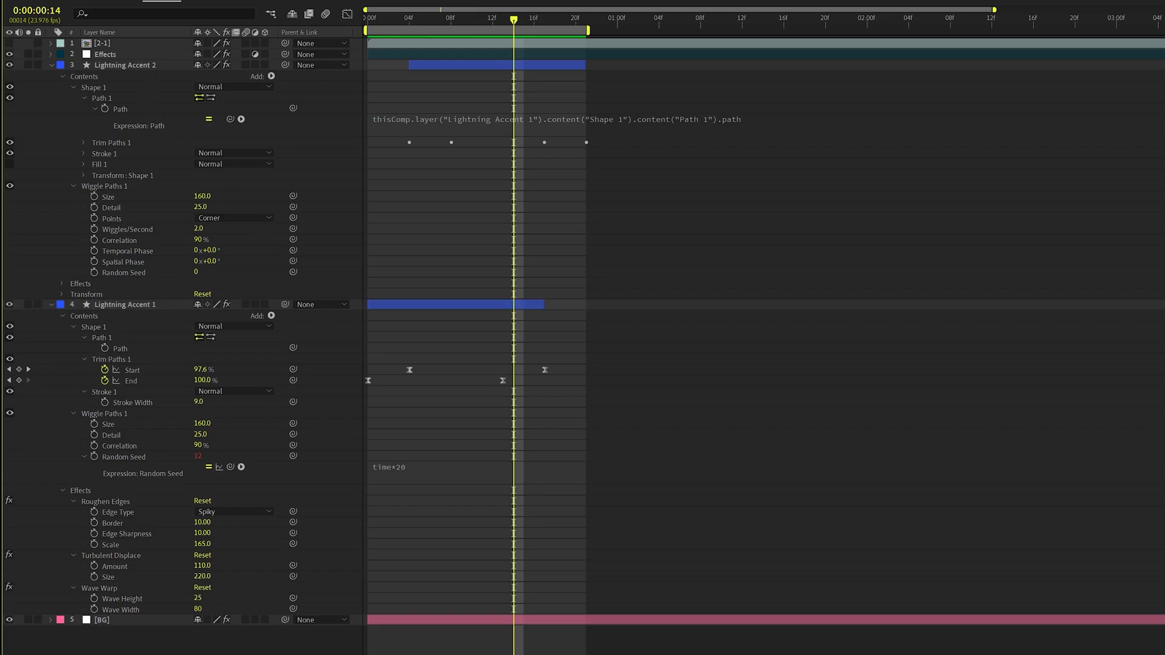
{"action": "key", "text": "u"}
{"action": "key", "text": "u"}
{"action": "key", "text": "grave"}
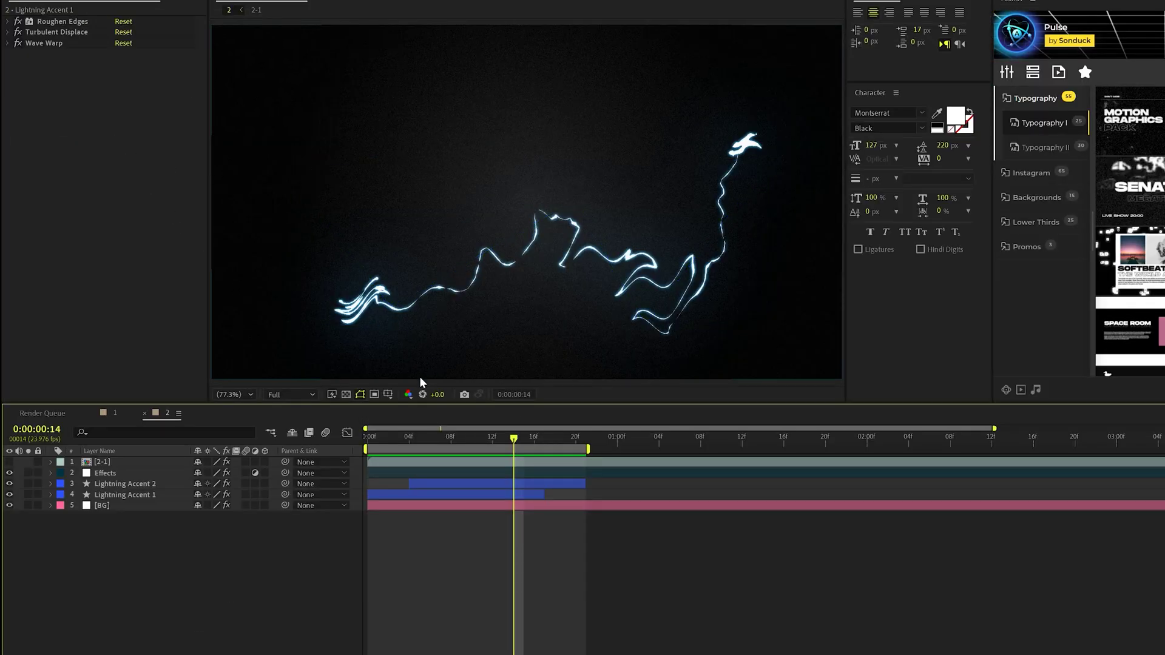
Duplicate Lightning Accent 1 and 2, stack the copies above the originals, and shift them to start at frames 13 and 17
{"action": "left_click", "coordinate": [127, 484]}
{"action": "left_click", "coordinate": [130, 492], "text": "shift"}
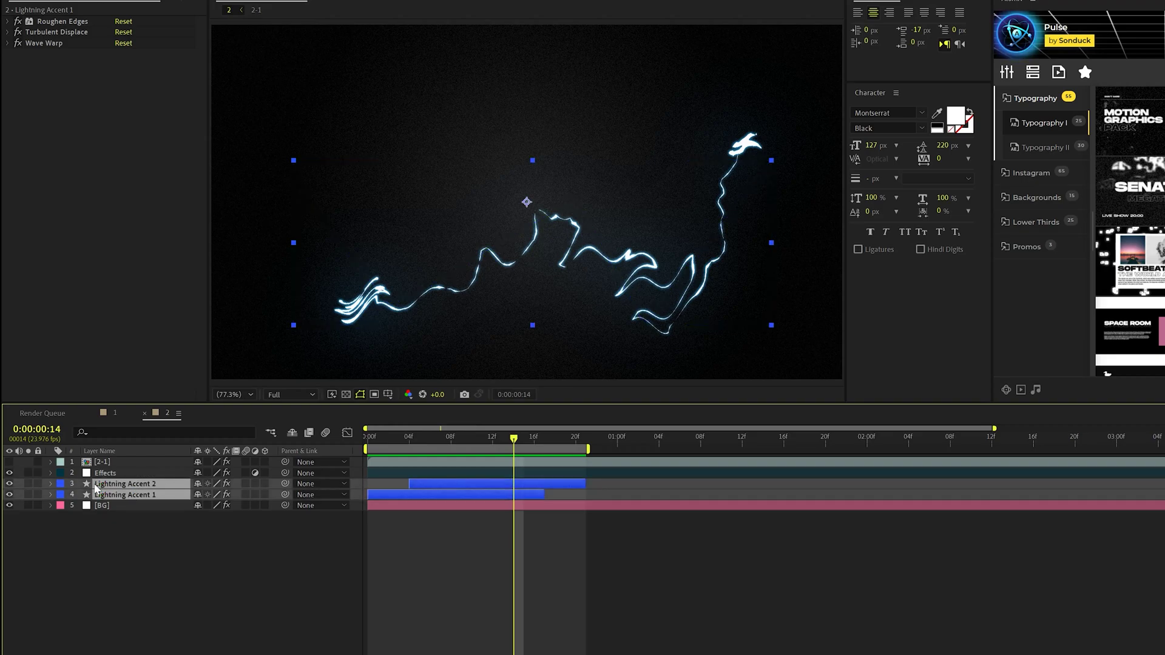
{"action": "key", "text": "ctrl+d"}
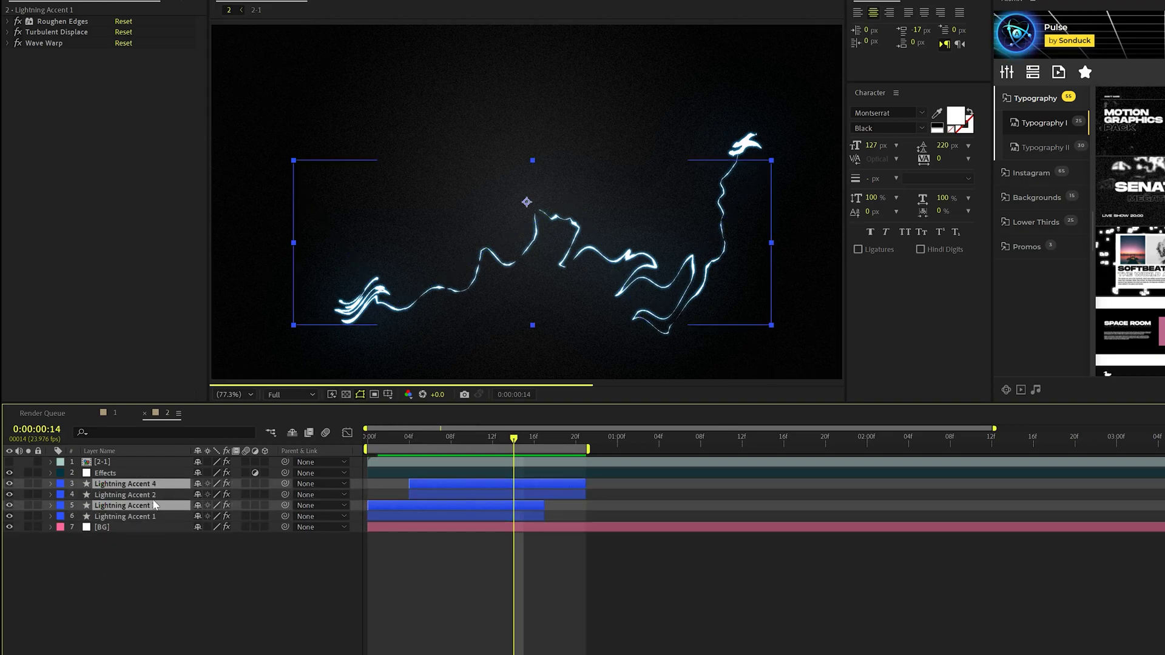
{"action": "left_click_drag", "start_coordinate": [152, 504], "coordinate": [150, 493]}
{"action": "left_click_drag", "start_coordinate": [503, 489], "coordinate": [589, 485]}
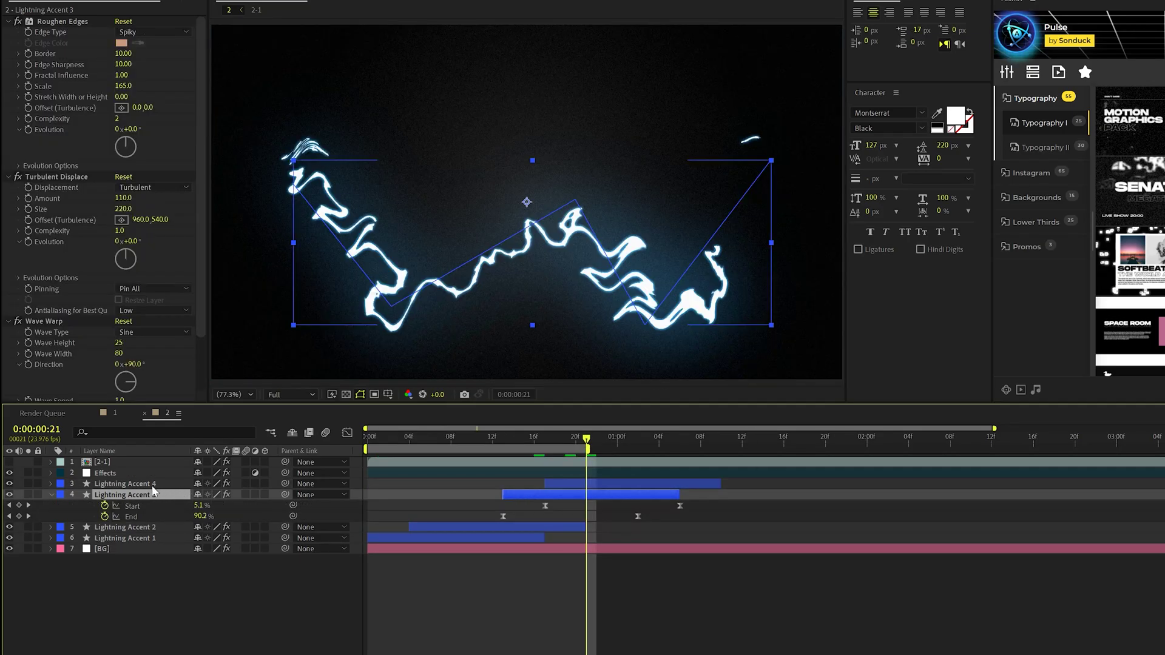
Reshape the Lightning Accent 3 path by removing its other points and adding new ones from its first point across the frame's upper half
{"action": "key", "text": "u"}
{"action": "key", "text": "u"}
{"action": "key", "text": "u"}
{"action": "left_click", "coordinate": [119, 538]}
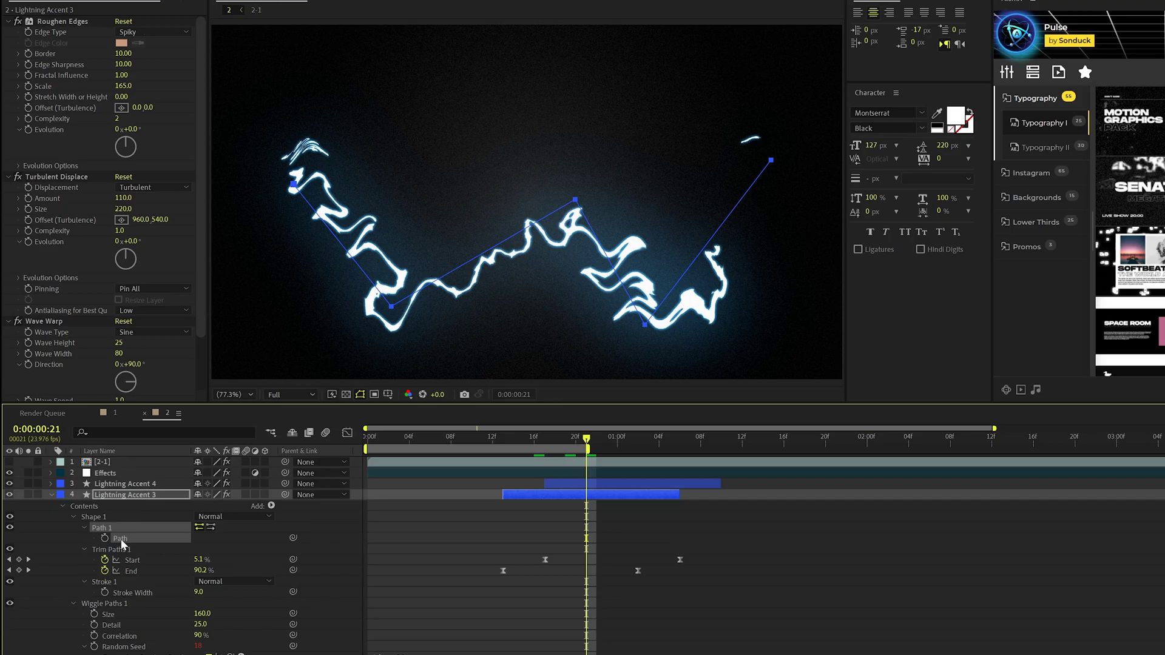
{"action": "left_click", "coordinate": [770, 161]}
{"action": "left_click", "coordinate": [644, 325]}
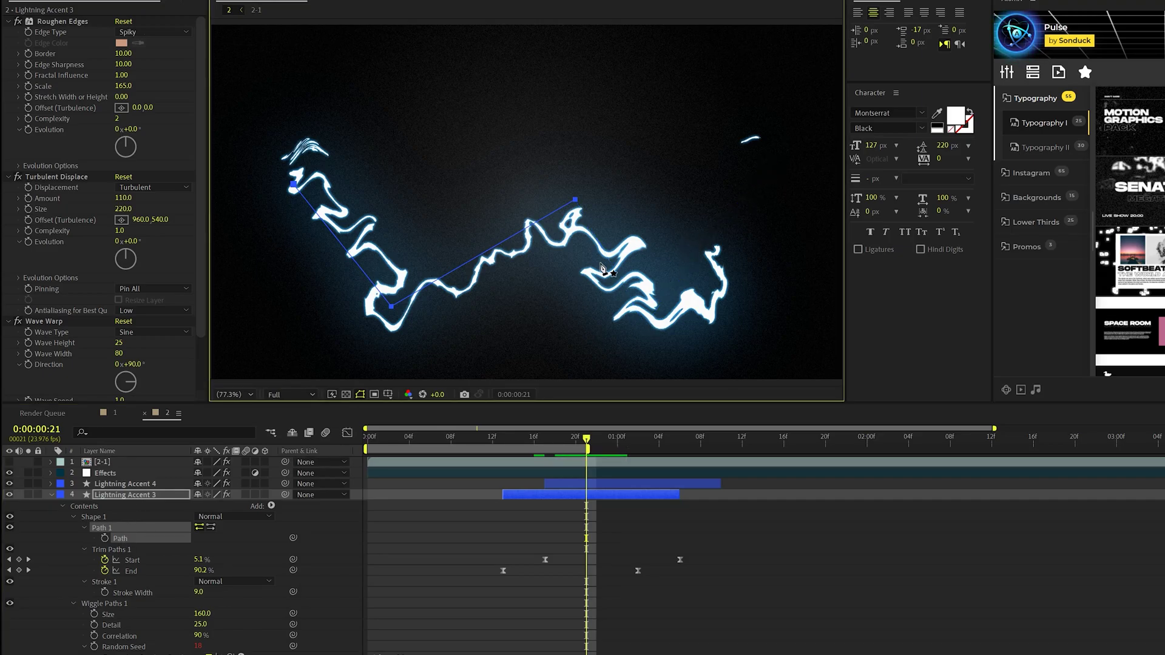
{"action": "left_click", "coordinate": [575, 200]}
{"action": "left_click", "coordinate": [391, 306]}
{"action": "left_click", "coordinate": [477, 103]}
{"action": "left_click", "coordinate": [710, 182]}
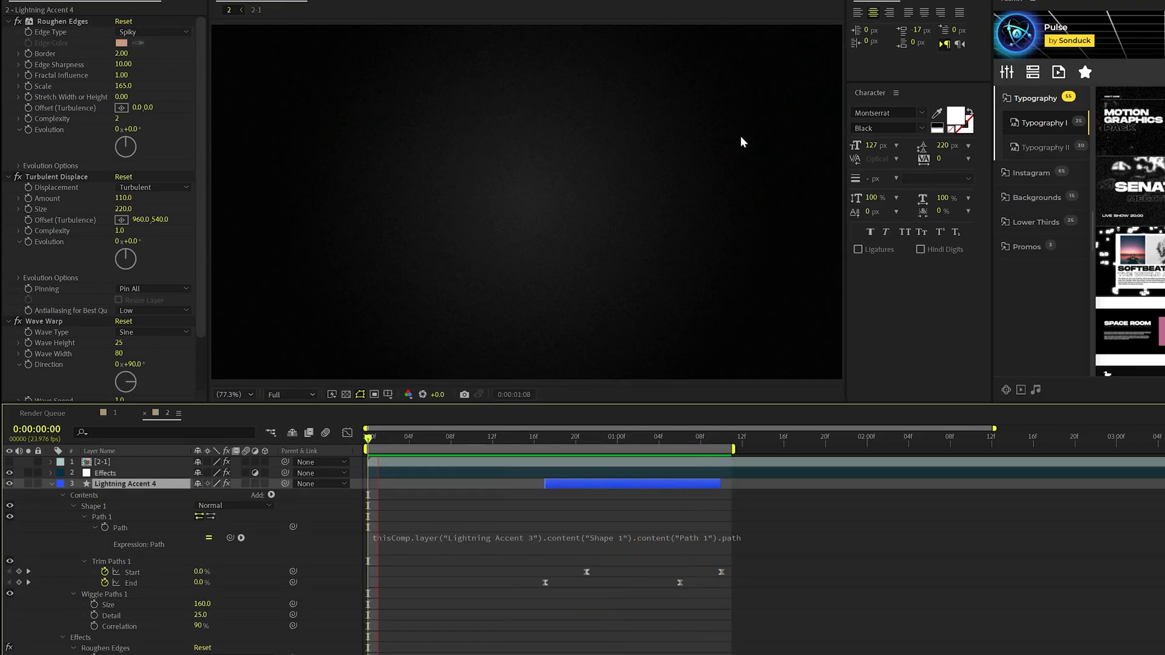
Preview the composition from the first frame and examine the second pair of streaks at 0:00:01:04
{"action": "key", "text": "space"}
{"action": "left_click", "coordinate": [655, 438]}
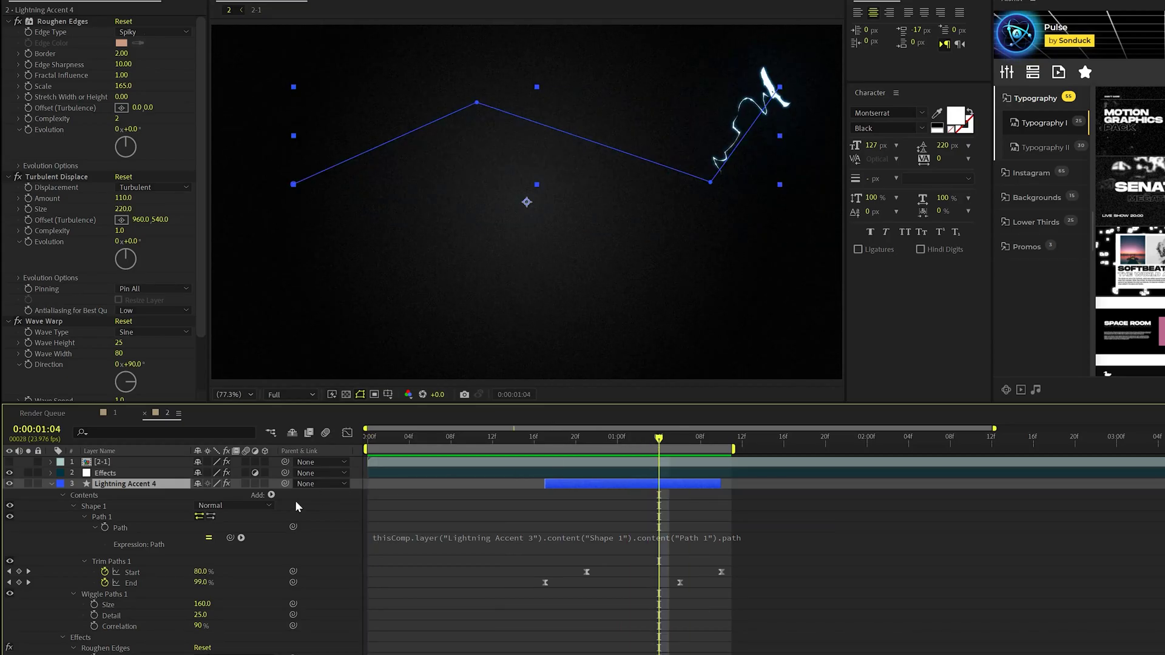
{"action": "mouse_move", "coordinate": [230, 538]}
{"action": "left_mouse_down"}
{"action": "mouse_move", "coordinate": [430, 532]}
{"action": "mouse_move", "coordinate": [204, 649]}
{"action": "mouse_move", "coordinate": [232, 538]}
{"action": "left_mouse_up"}
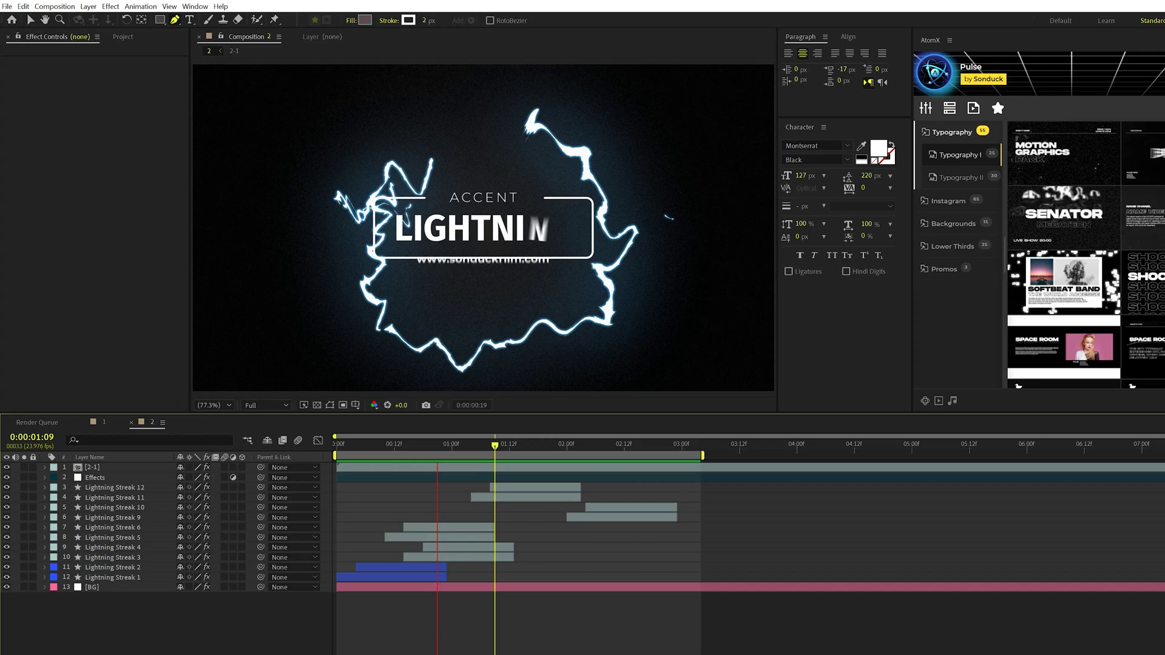
Duplicate Lightning Streak 11 and 12, and shift the copies to start at 0:00:03:05 and 0:00:03:09
{"action": "left_click_drag", "start_coordinate": [497, 454], "coordinate": [525, 449]}
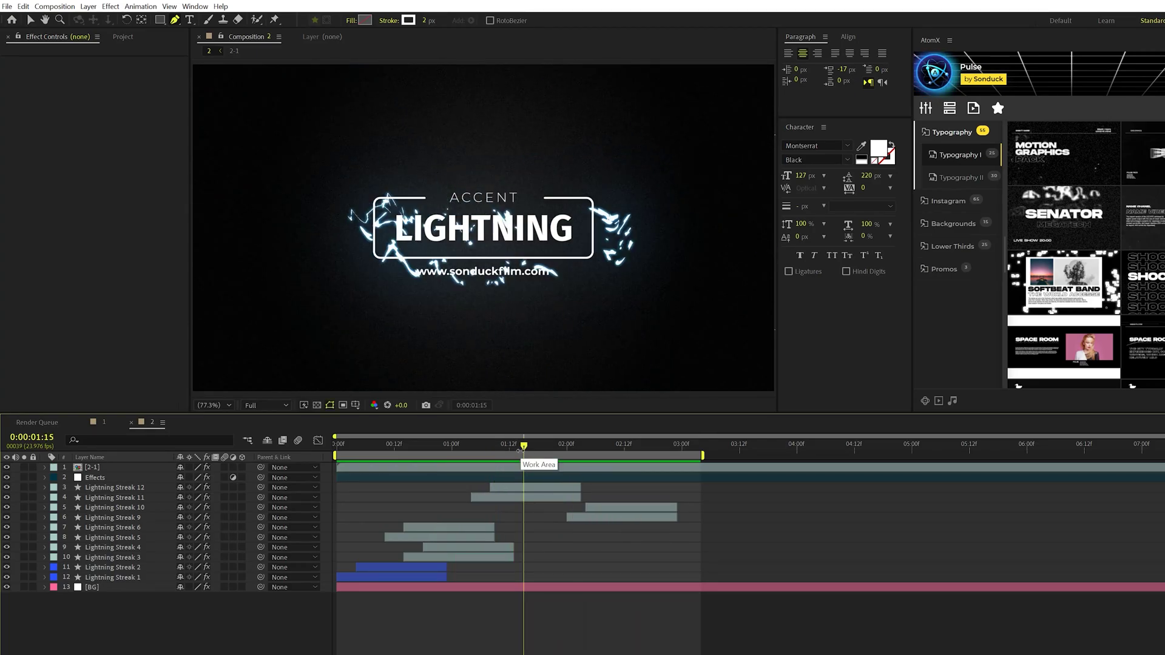
{"action": "left_click", "coordinate": [118, 488]}
{"action": "left_click", "coordinate": [123, 498], "text": "shift"}
{"action": "key", "text": "ctrl+d"}
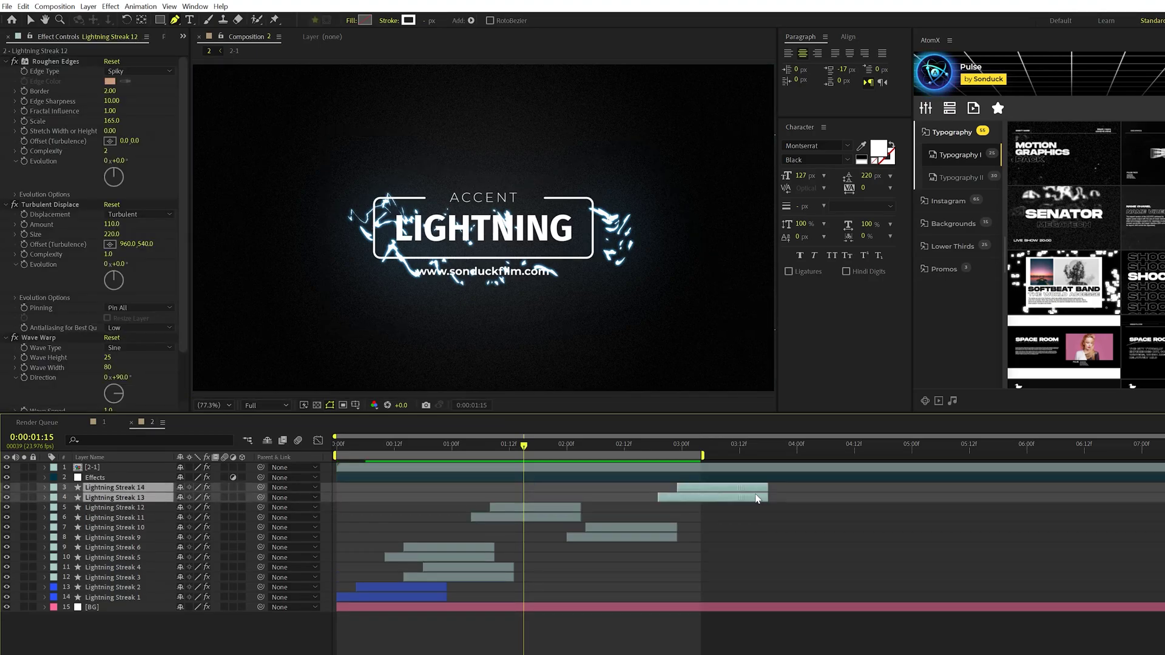
{"action": "left_click_drag", "start_coordinate": [758, 497], "coordinate": [807, 494]}
{"action": "left_click", "coordinate": [761, 448]}
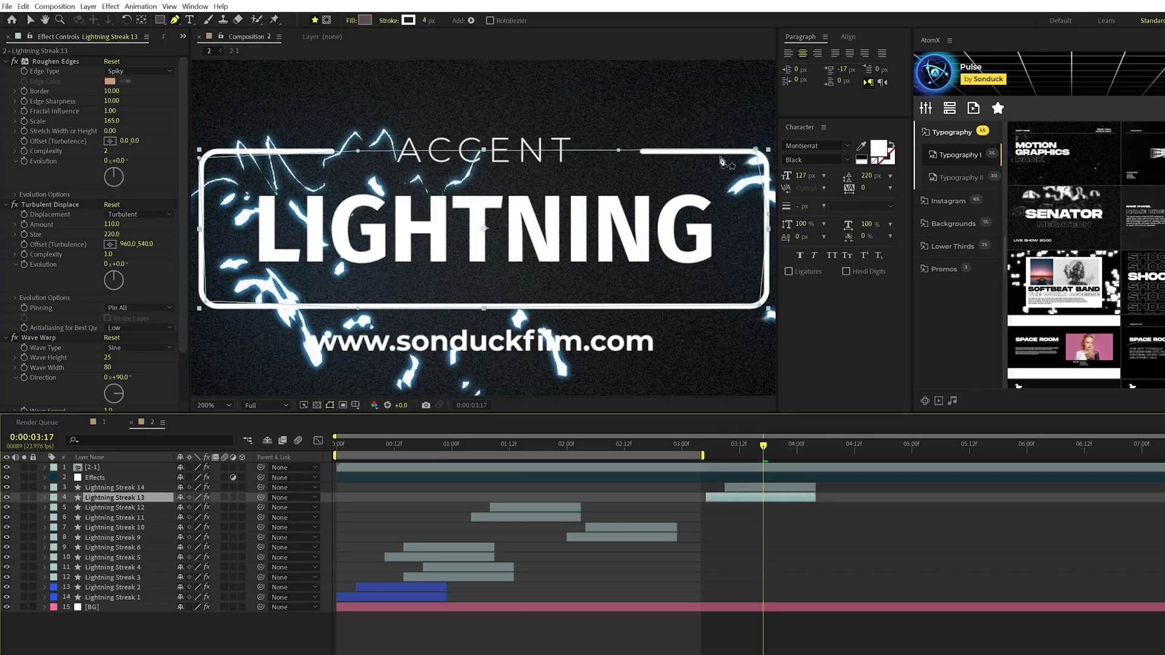
Draw a circle over the title as a new shape layer and convert its ellipse path to a Bezier path
{"action": "key", "text": "comma"}
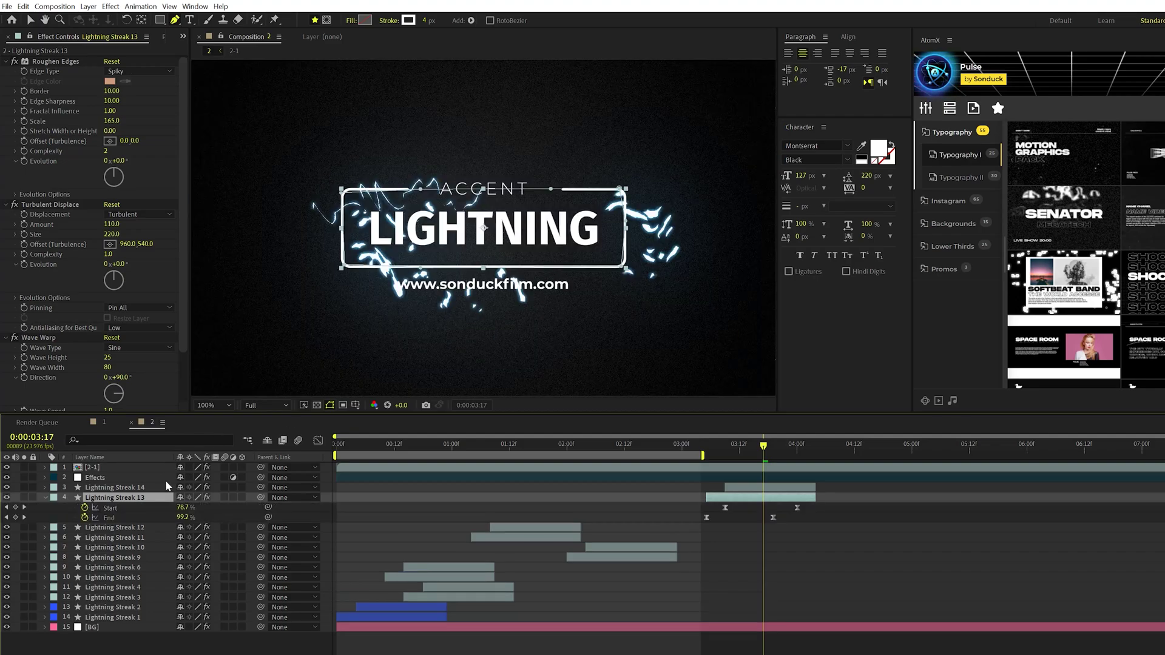
{"action": "key", "text": "u"}
{"action": "key", "text": "u"}
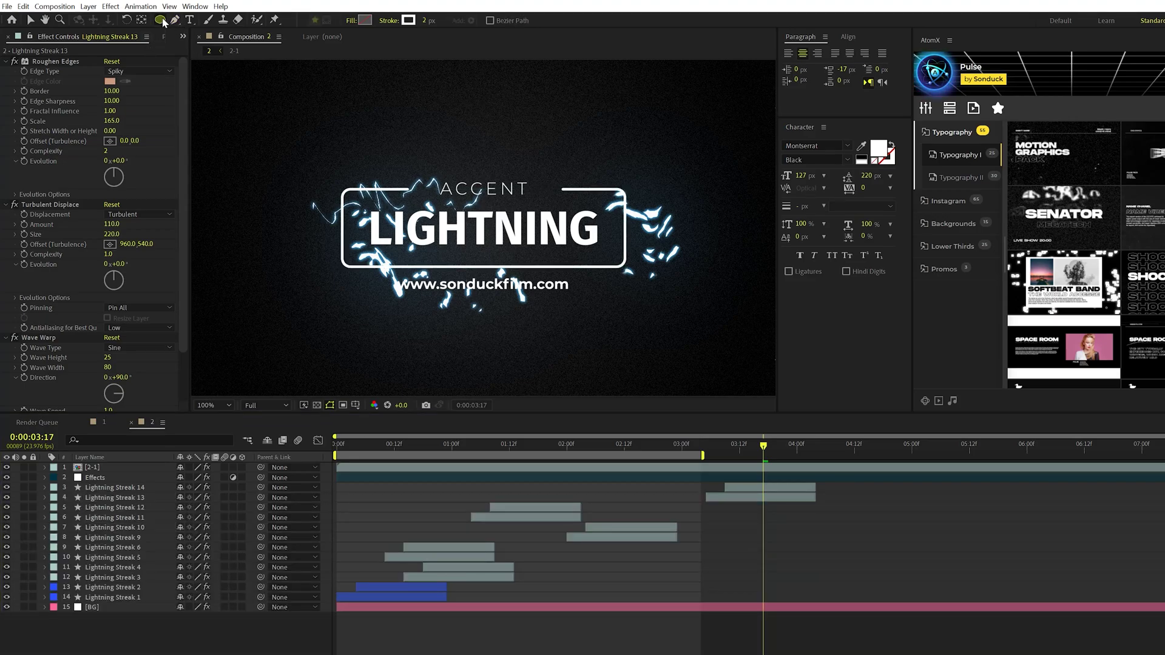
{"action": "left_click_drag", "start_coordinate": [437, 138], "coordinate": [604, 307]}
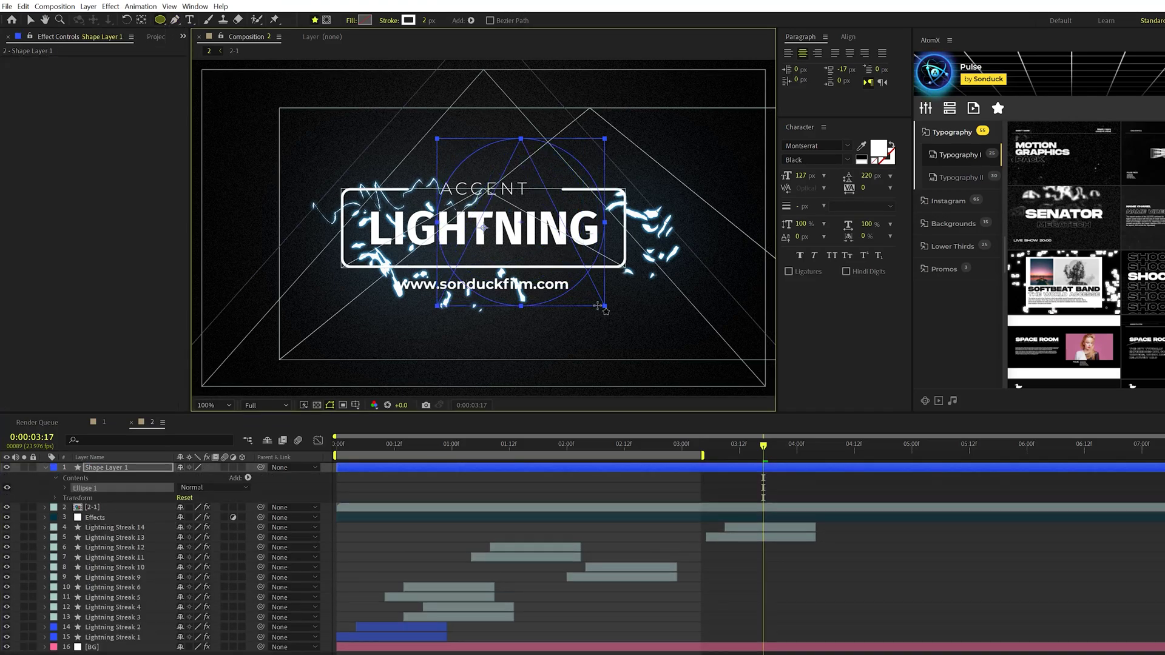
{"action": "left_click", "coordinate": [63, 488]}
{"action": "right_click", "coordinate": [103, 500]}
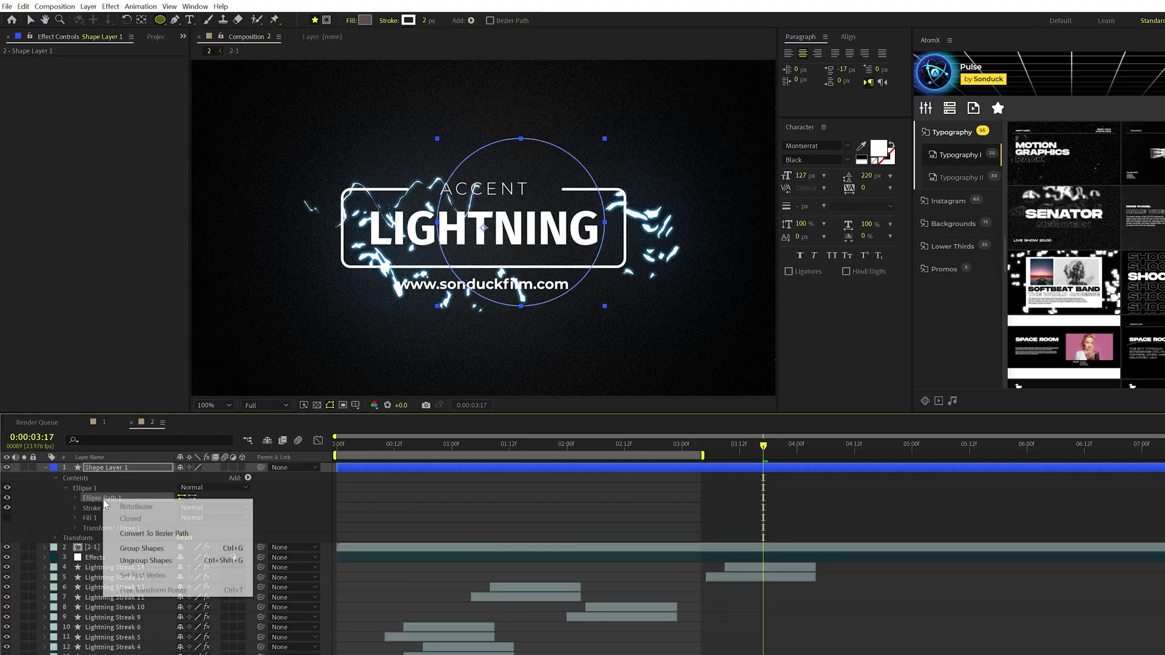
{"action": "left_click", "coordinate": [153, 533]}
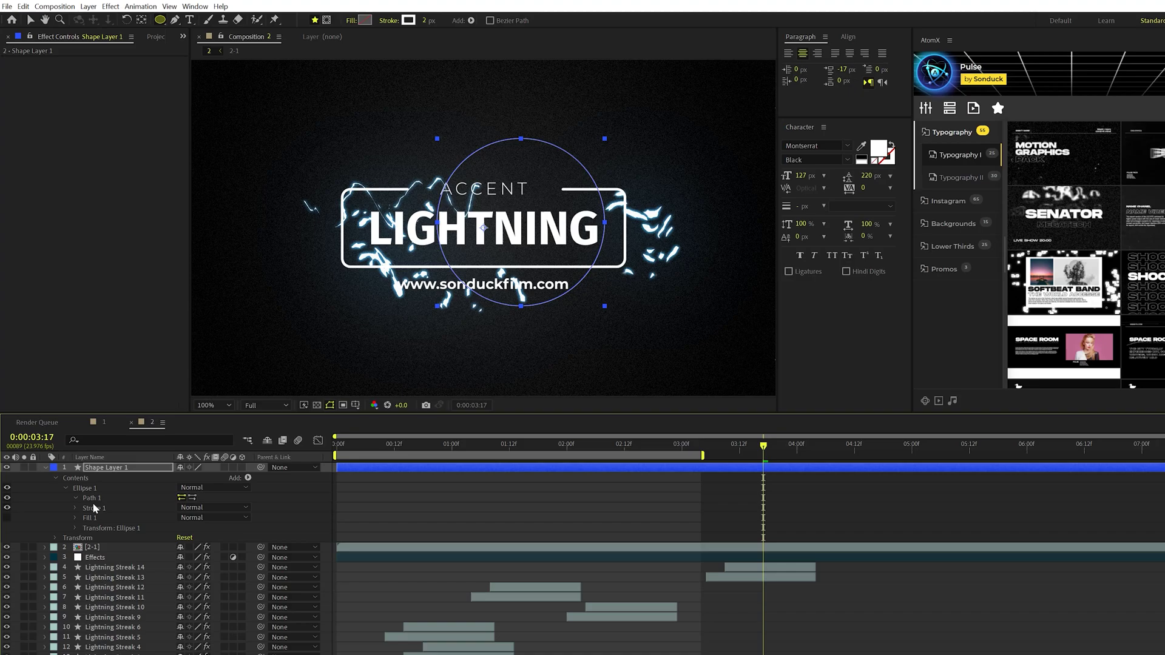
Copy the circle's Path and delete the temporary shape layer
{"action": "left_click", "coordinate": [75, 498]}
{"action": "left_click", "coordinate": [120, 508]}
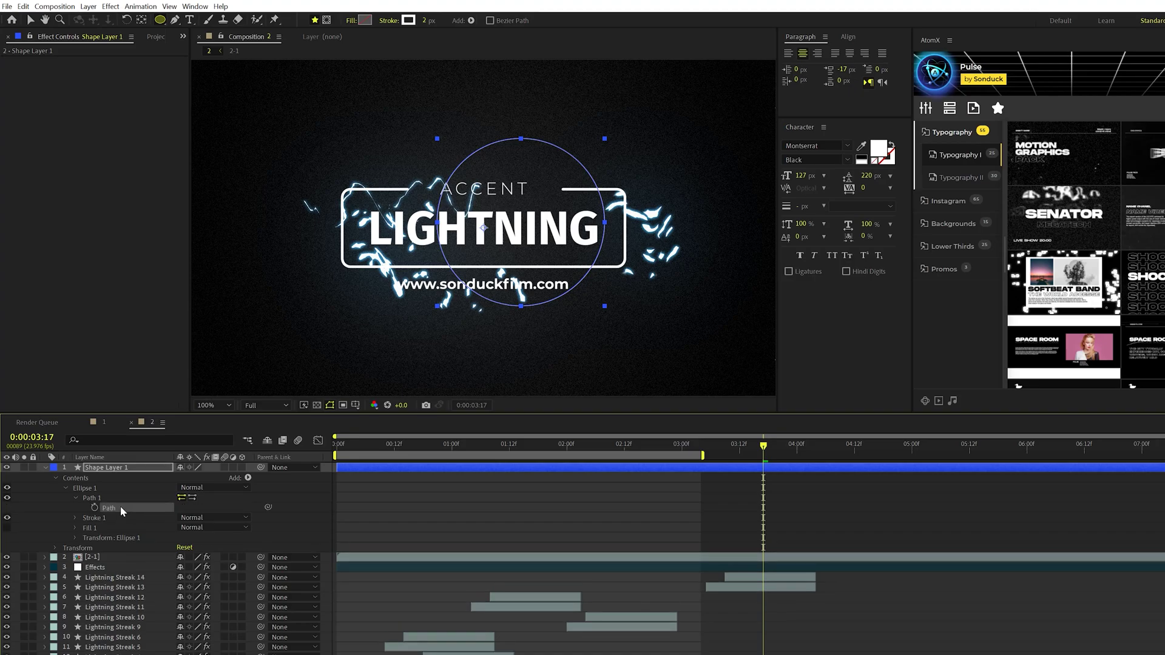
{"action": "left_click", "coordinate": [105, 467]}
{"action": "key", "text": "Delete"}
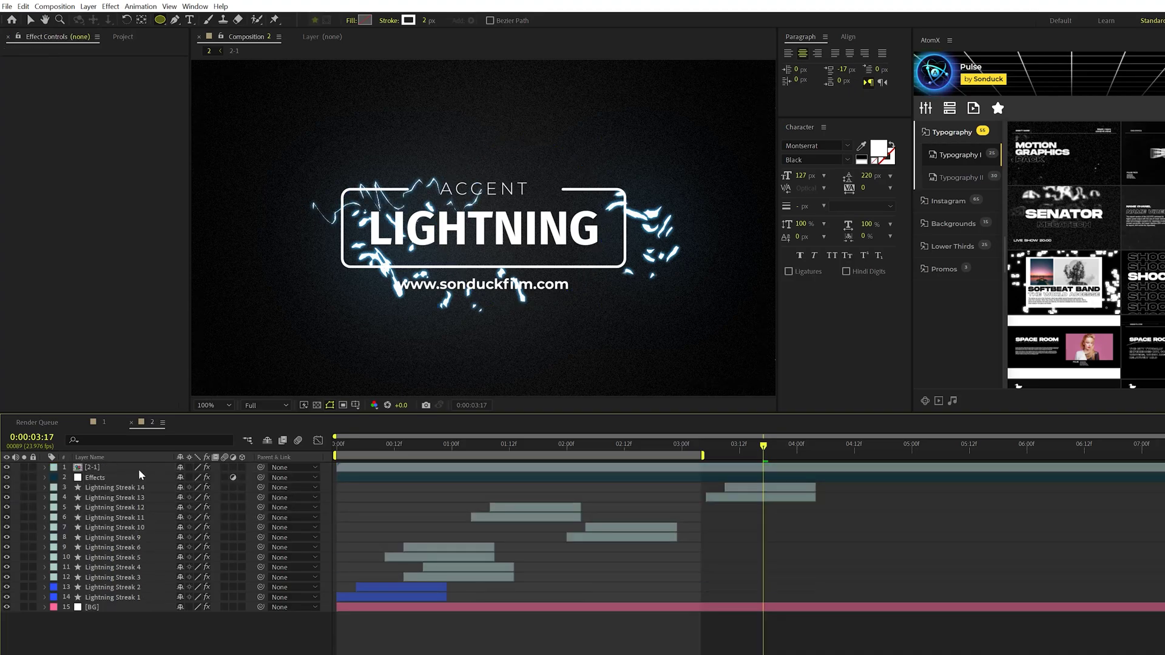
Paste the copied circle into the Path property of Lightning Streak 13
{"action": "left_click", "coordinate": [138, 497]}
{"action": "key", "text": "u"}
{"action": "key", "text": "u"}
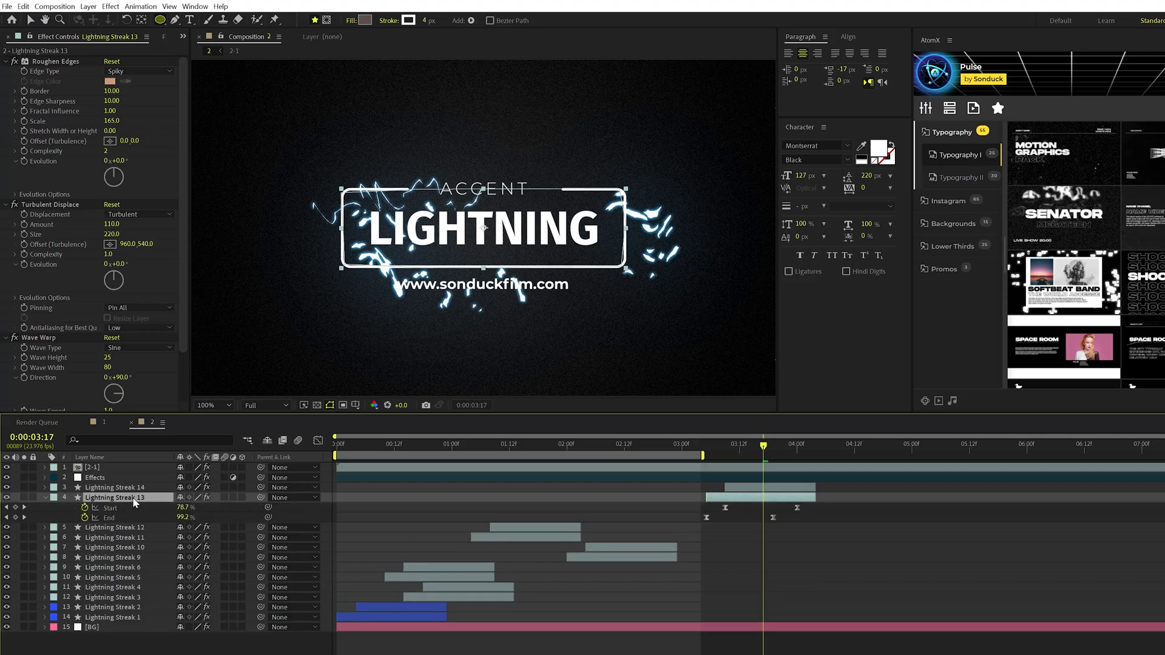
{"action": "left_click", "coordinate": [111, 536]}
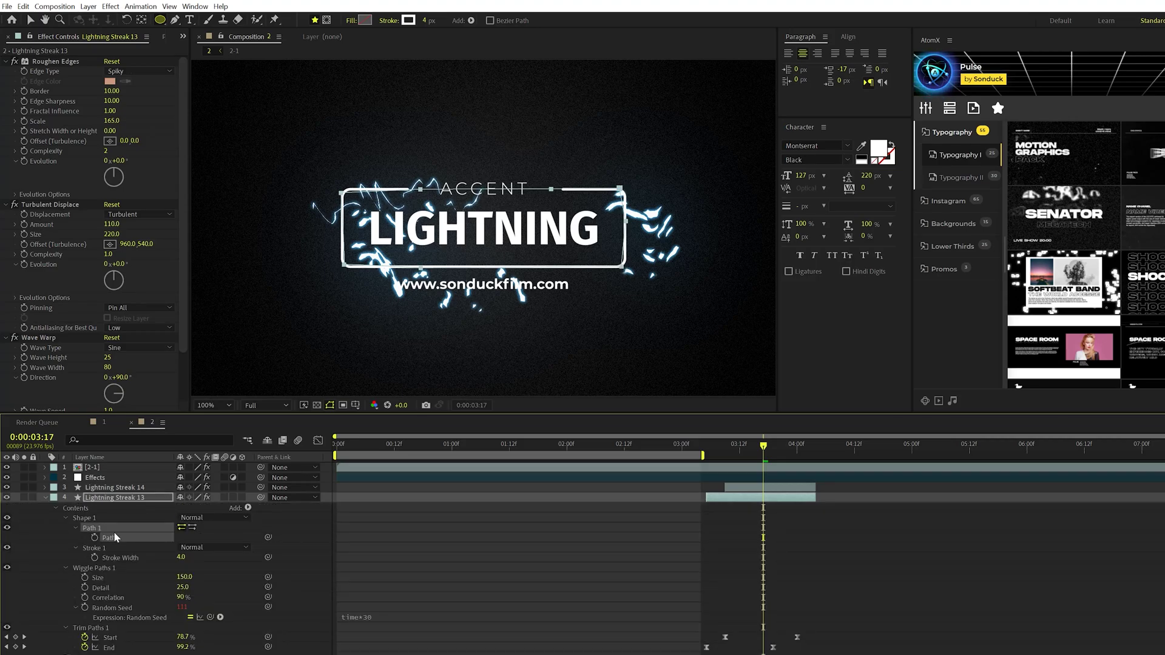
{"action": "key", "text": "ctrl+v"}
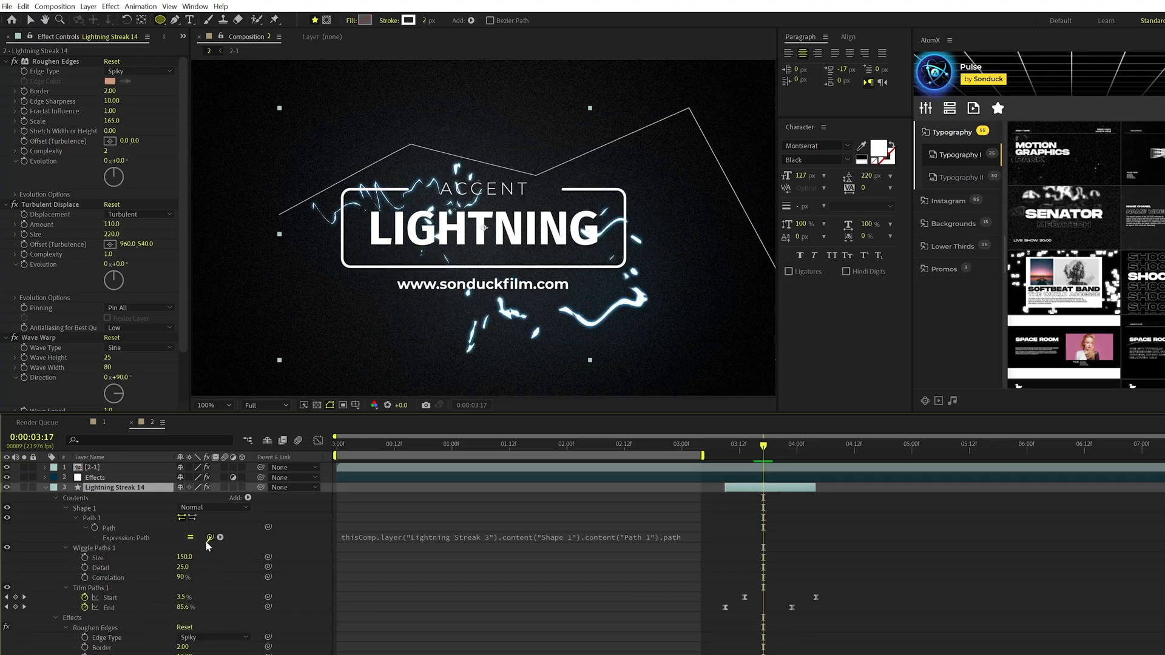
Reposition Lightning Streak 13 so its circle surrounds the left end of the title frame, with the time at 0:00:03:05
{"action": "left_click_drag", "start_coordinate": [206, 541], "coordinate": [186, 559]}
{"action": "left_click_drag", "start_coordinate": [186, 410], "coordinate": [119, 629]}
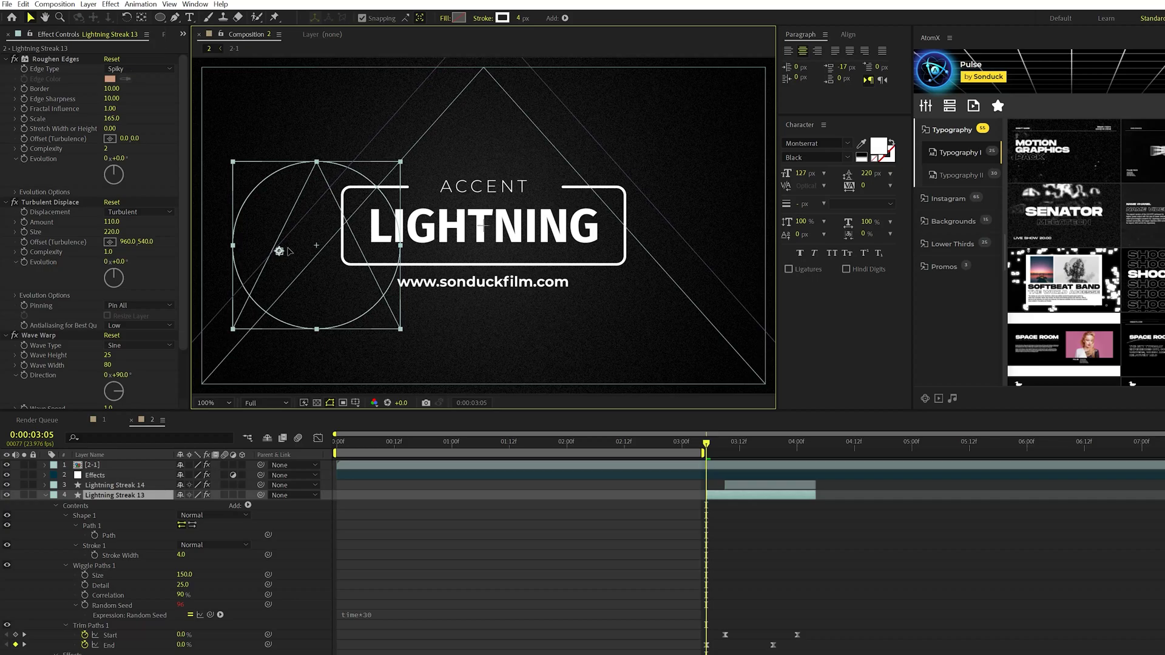
{"action": "left_click_drag", "start_coordinate": [288, 248], "coordinate": [298, 247]}
{"action": "left_click_drag", "start_coordinate": [750, 447], "coordinate": [706, 507]}
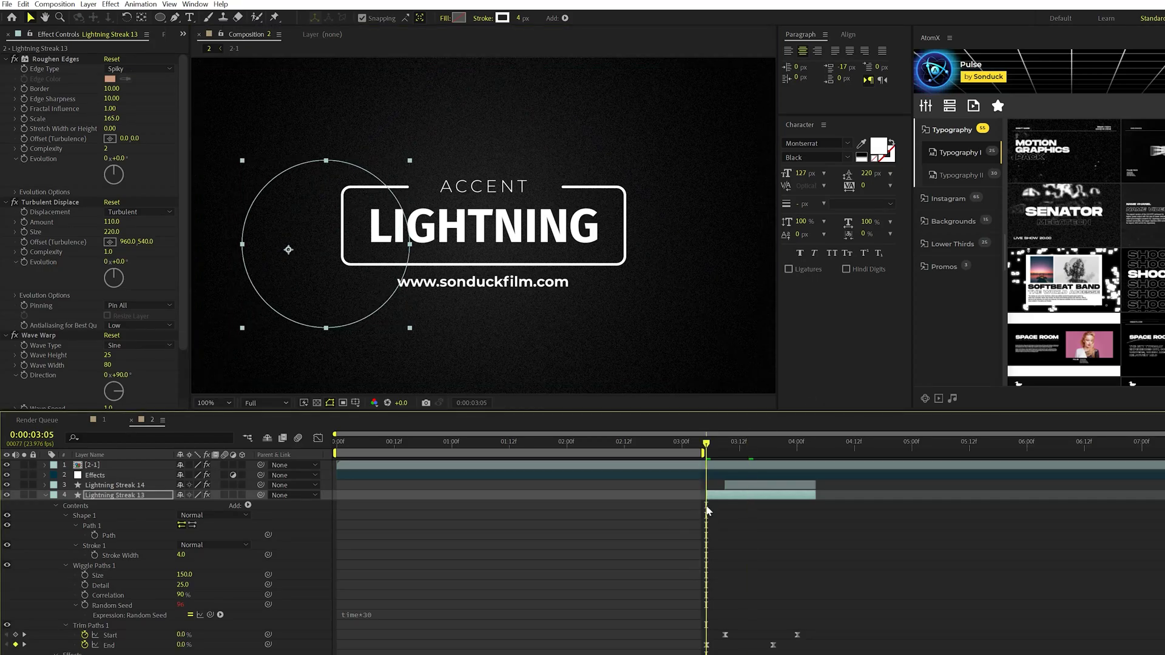
Keyframe the Path of Lightning Streak 13 to grow from a tiny circle at 0:00:03:05 to full size at the layer's end
{"action": "left_click", "coordinate": [94, 536]}
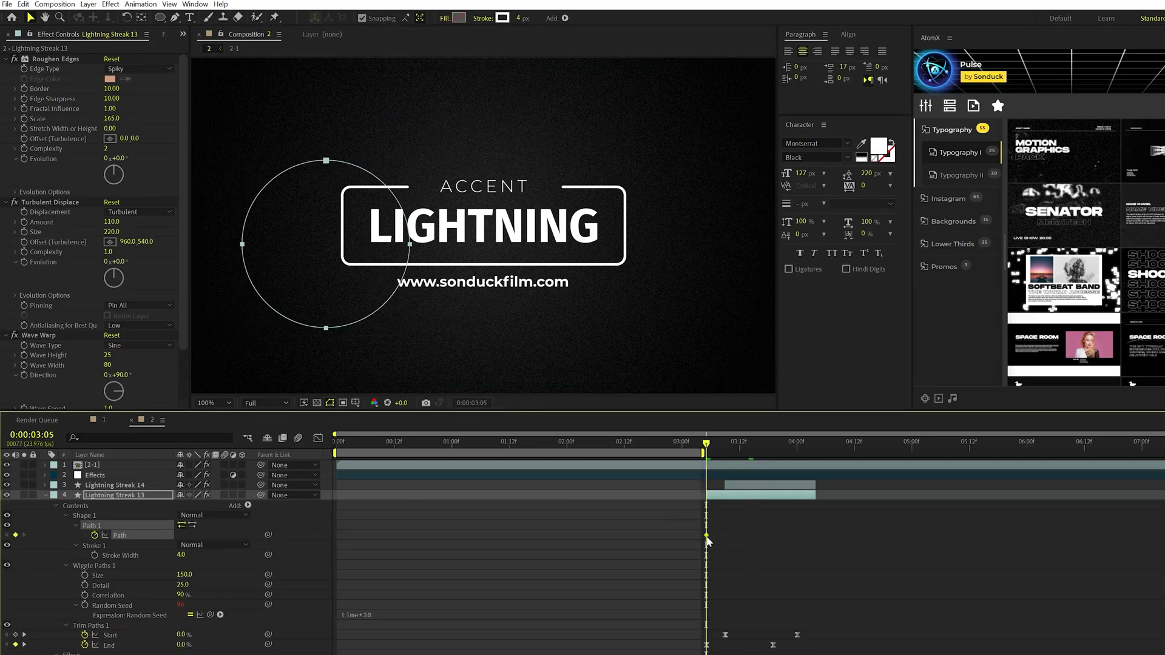
{"action": "left_click_drag", "start_coordinate": [706, 536], "coordinate": [794, 536]}
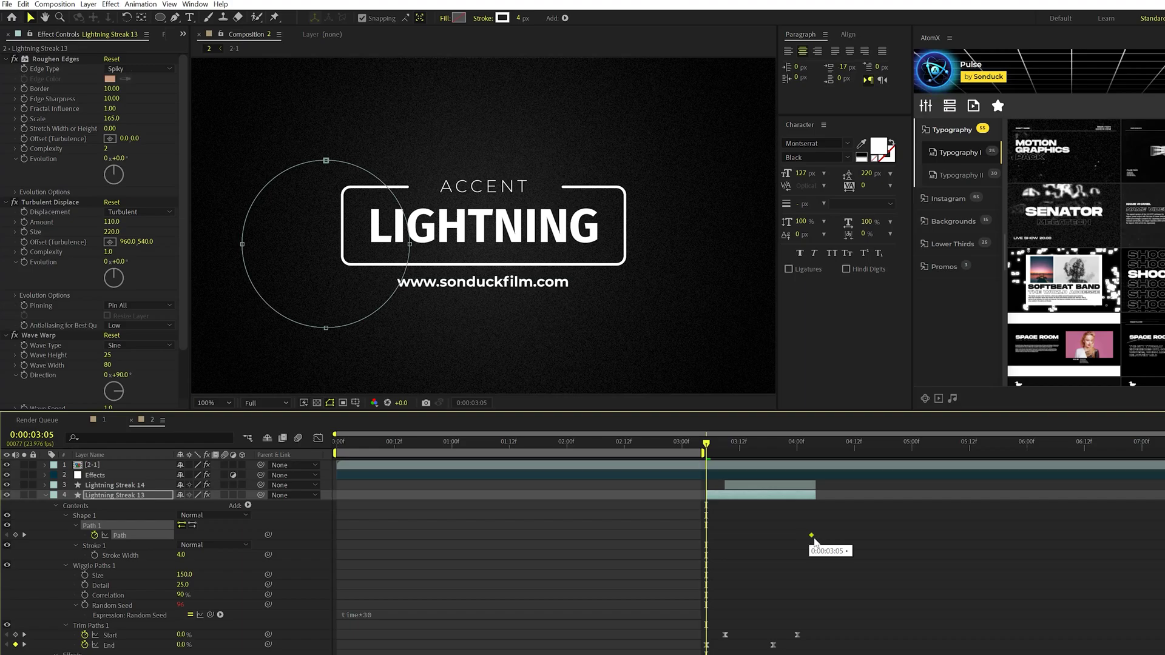
{"action": "key", "text": "ctrl+t"}
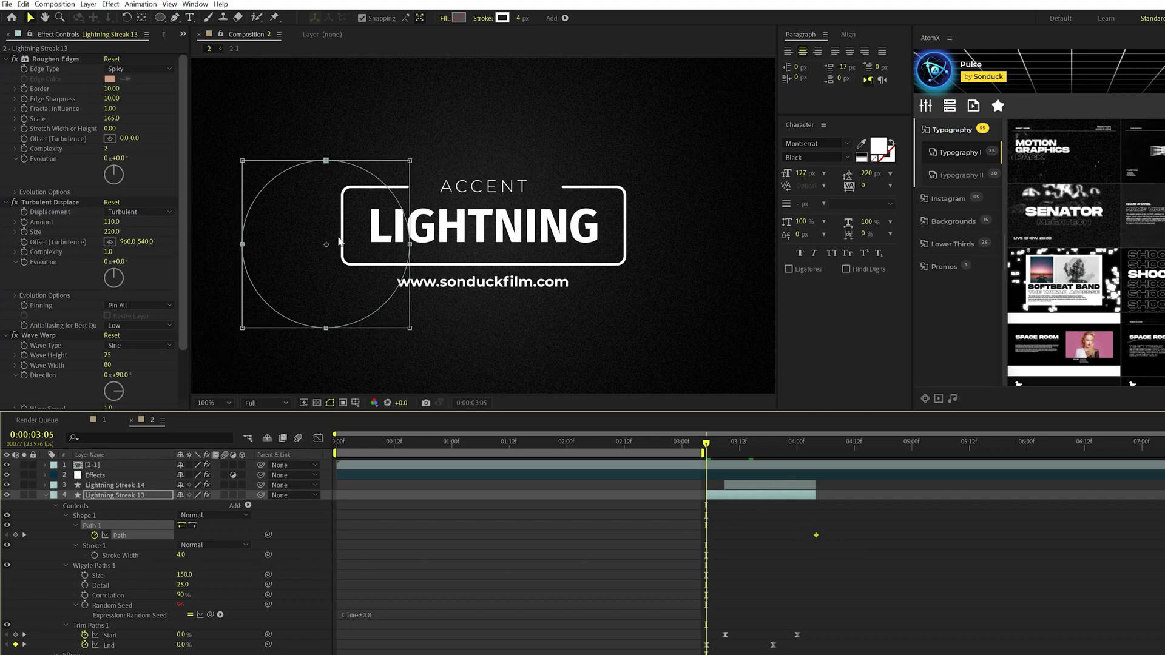
{"action": "left_click", "coordinate": [411, 160]}
{"action": "left_click_drag", "start_coordinate": [410, 160], "coordinate": [349, 239]}
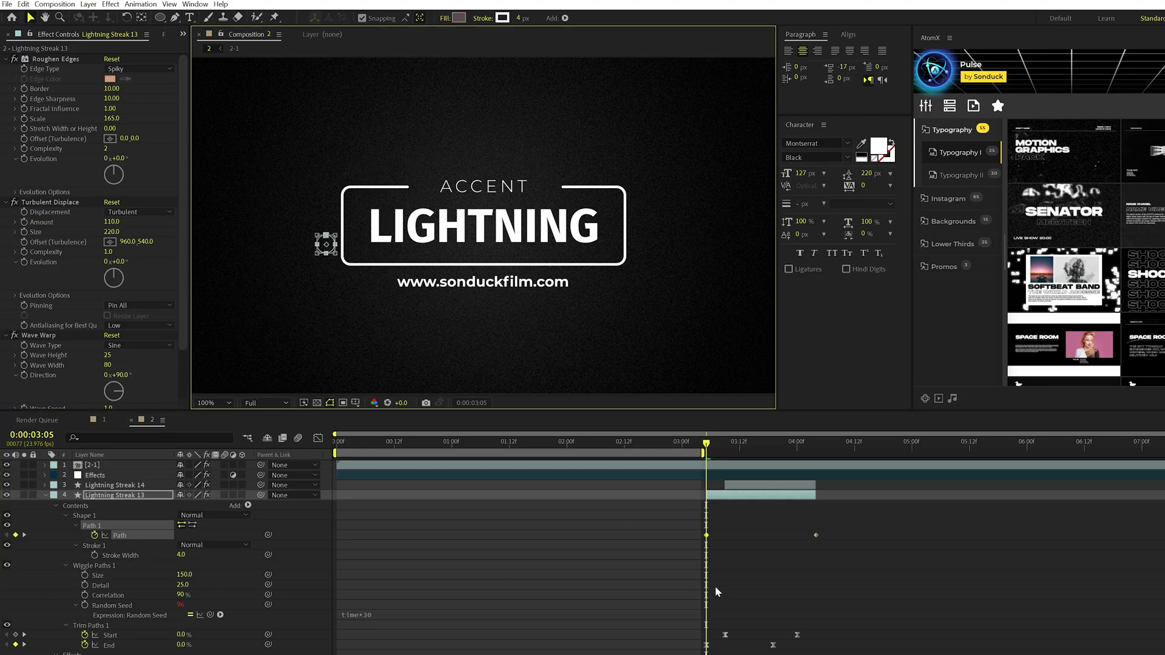
{"action": "left_click", "coordinate": [743, 592]}
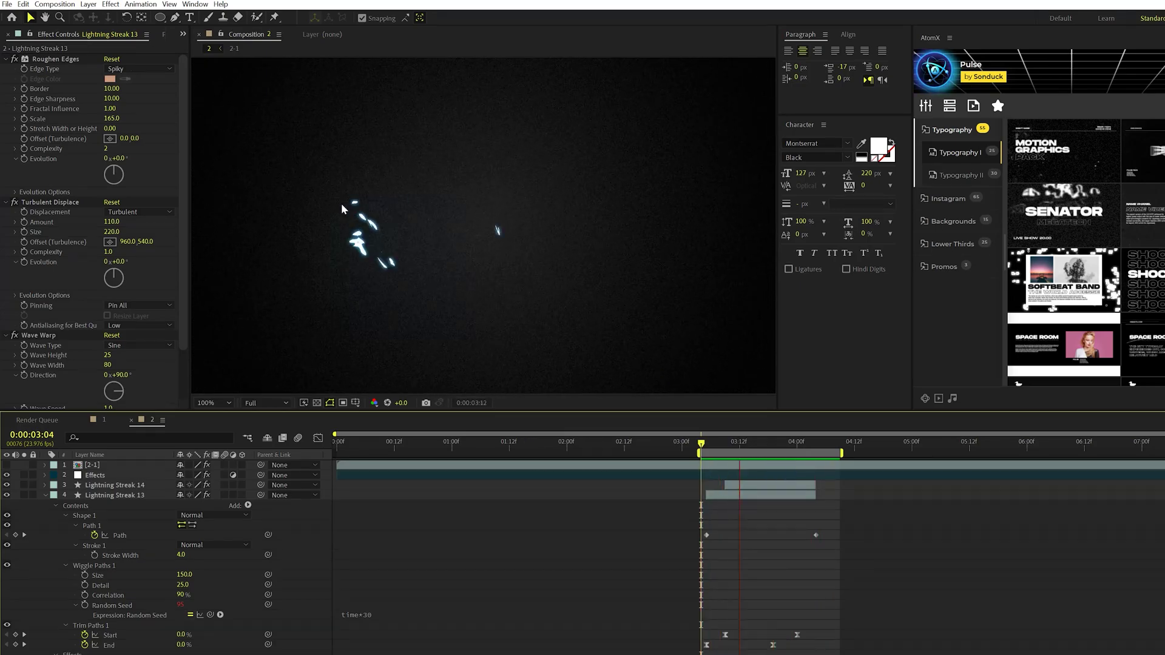